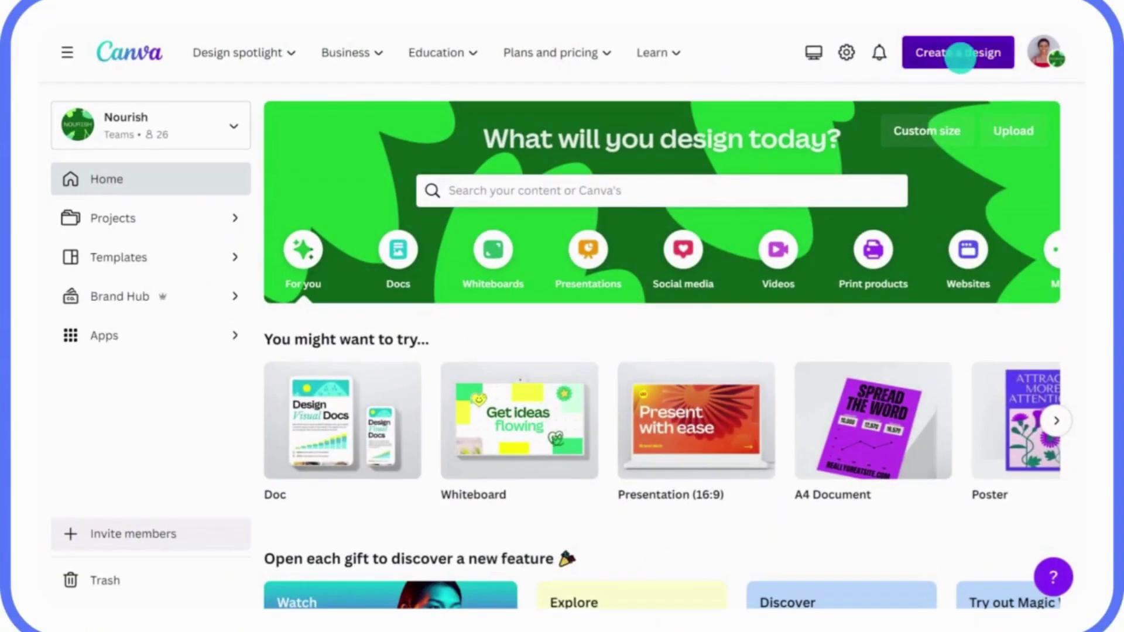
Import the Q1 Sustainability Strategy Doc PDF from the computer into Canva.
click(961, 57)
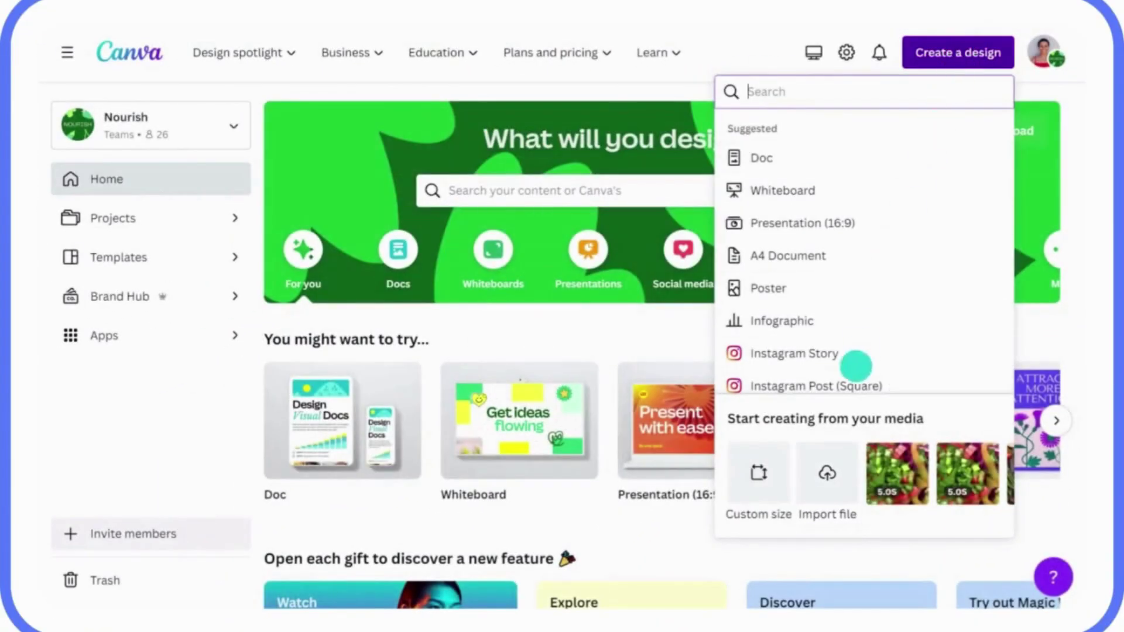
click(826, 457)
click(368, 151)
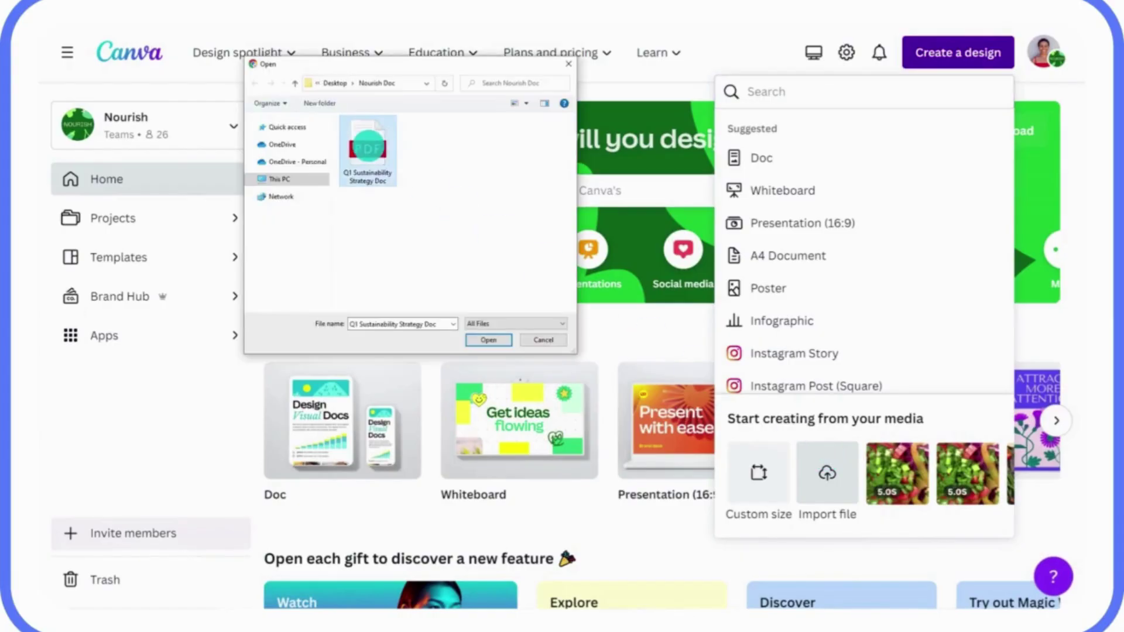
click(481, 339)
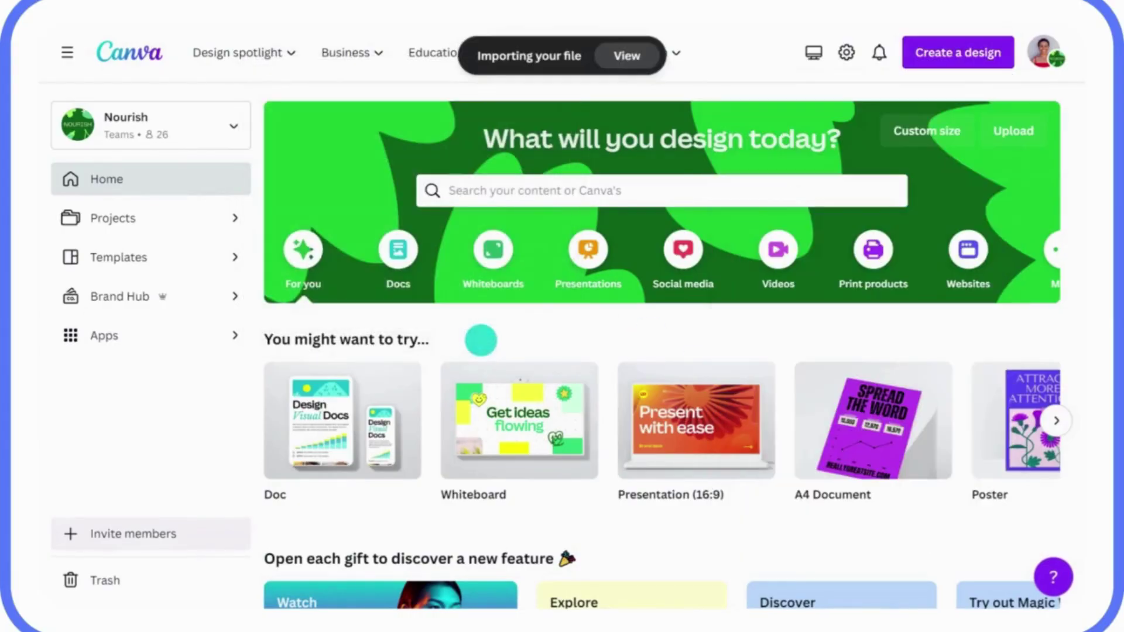
click(621, 56)
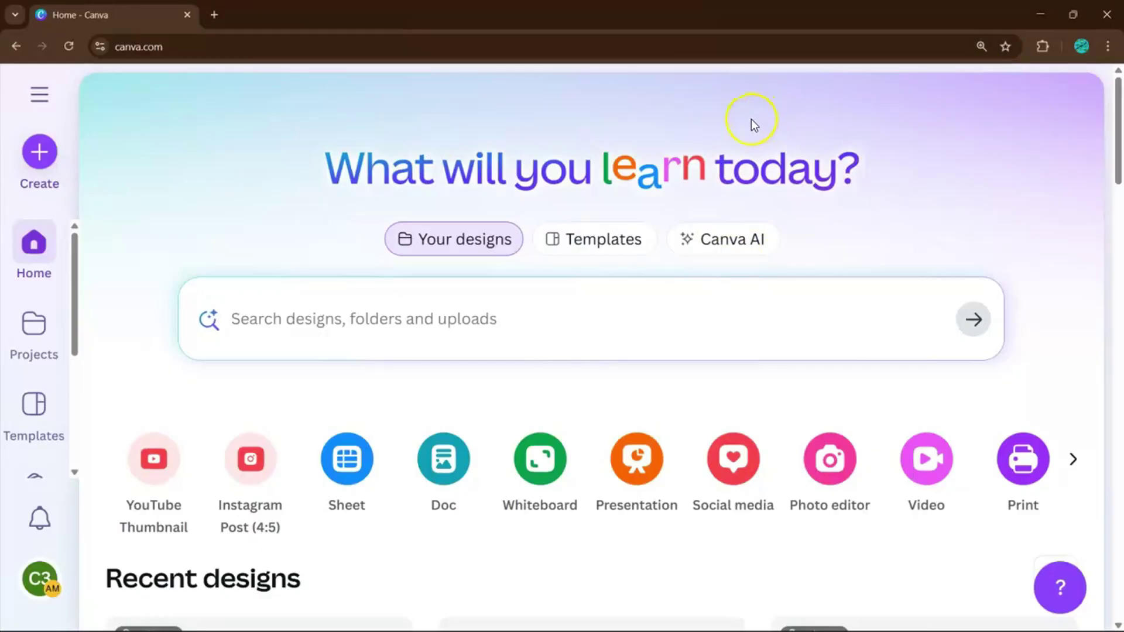
Open the Canva AI image creator and zoom the browser page out.
click(750, 239)
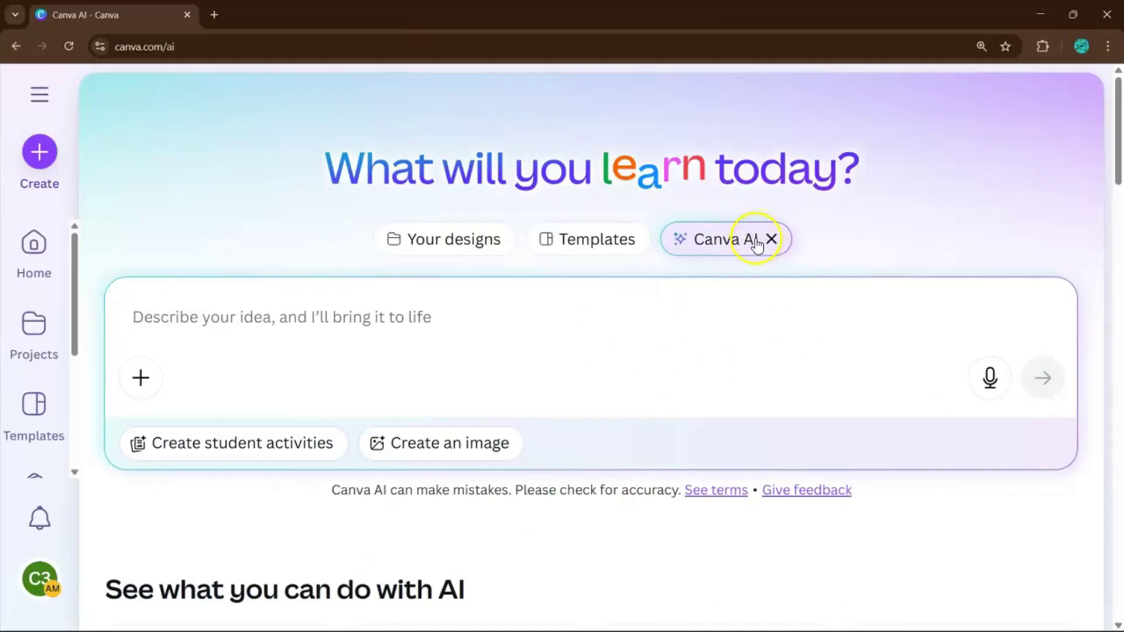
click(434, 450)
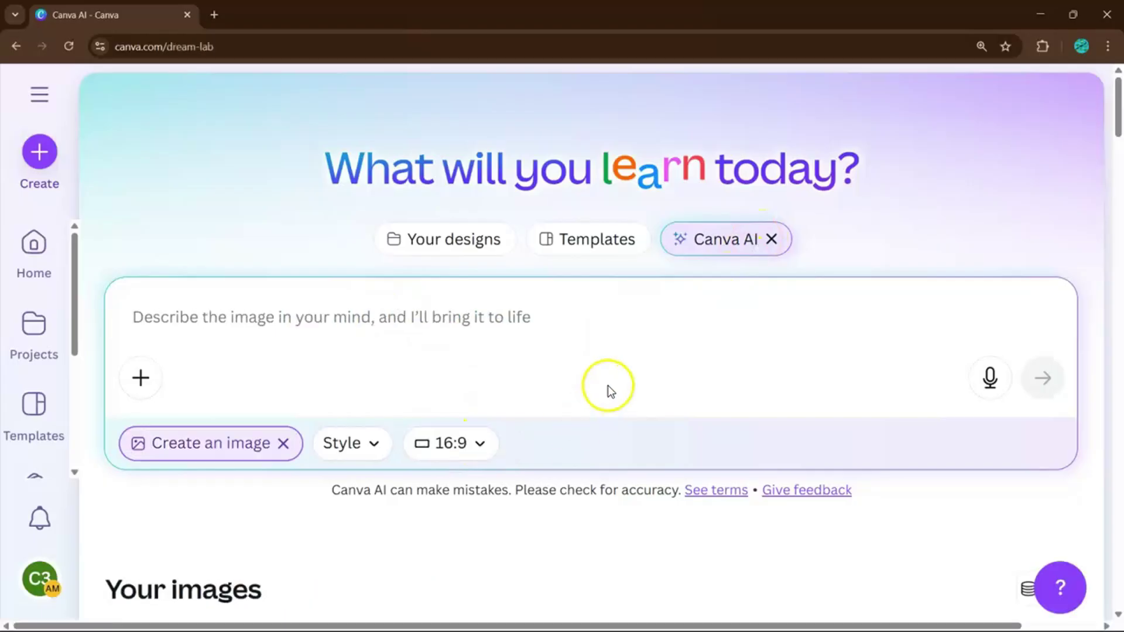
key(ctrl+minus)
key(ctrl+minus)
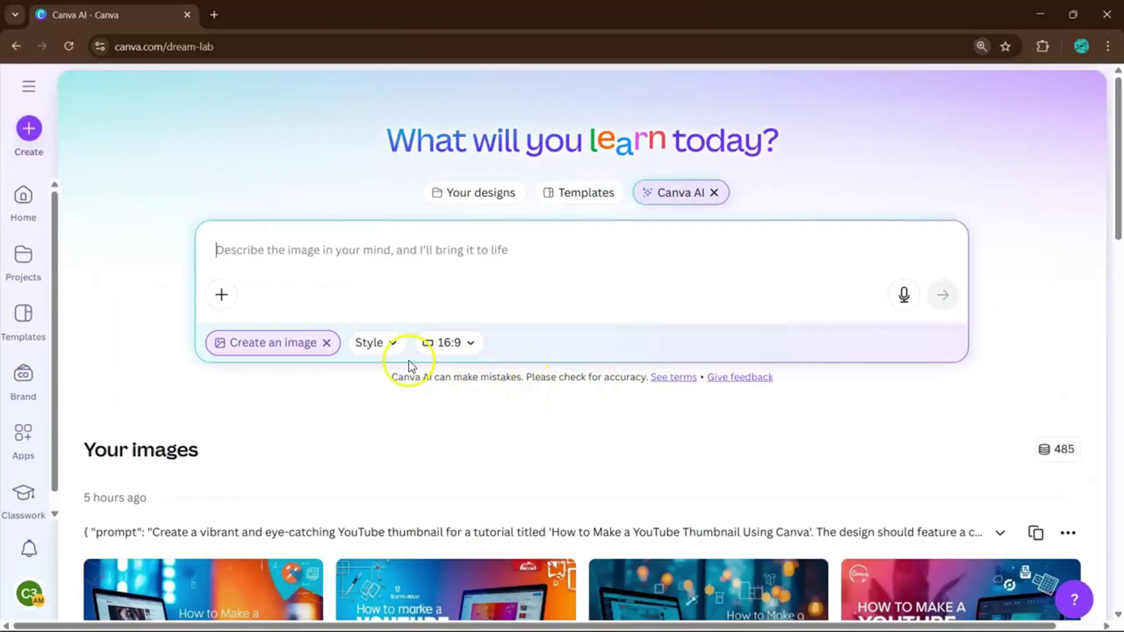
Set the AI image style to Minimalist and the aspect ratio to square 1:1.
click(378, 344)
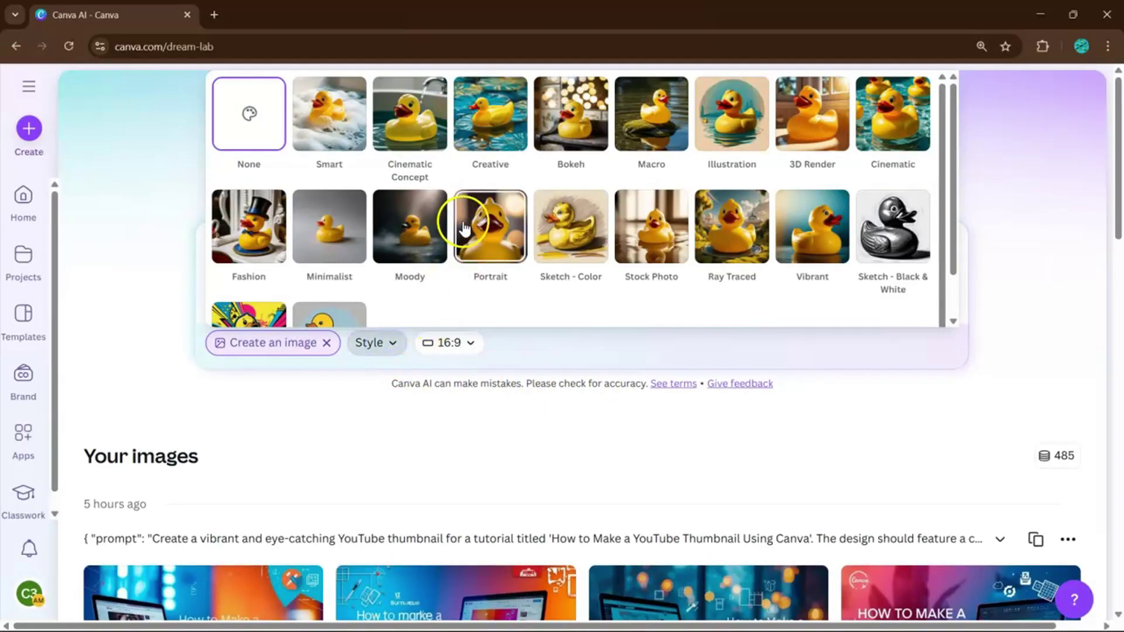
key(ctrl+plus)
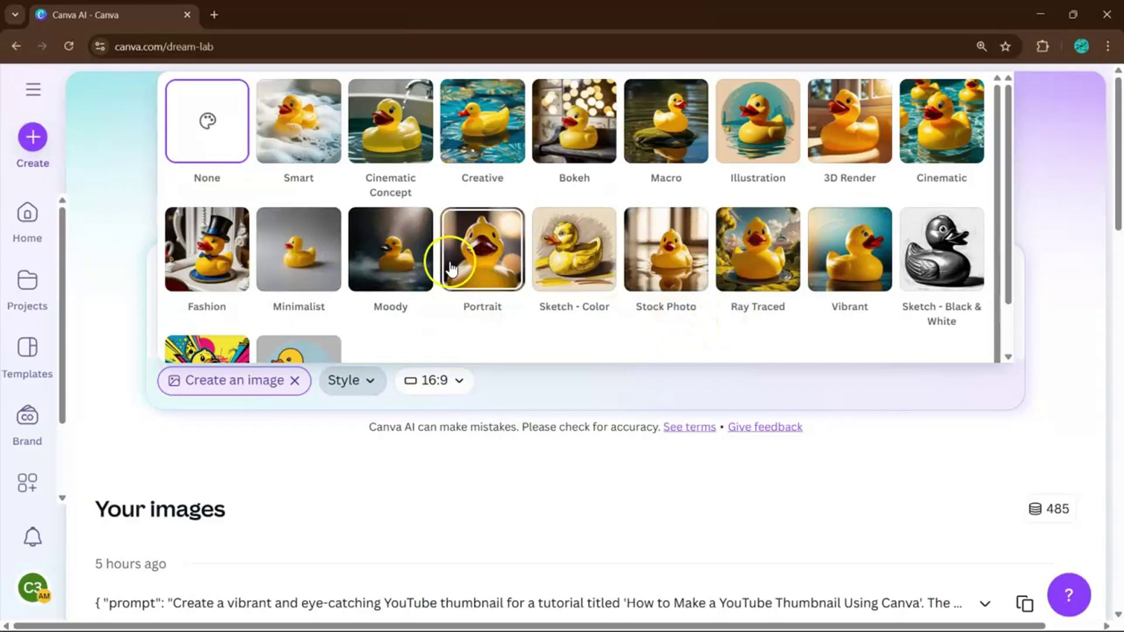
click(321, 257)
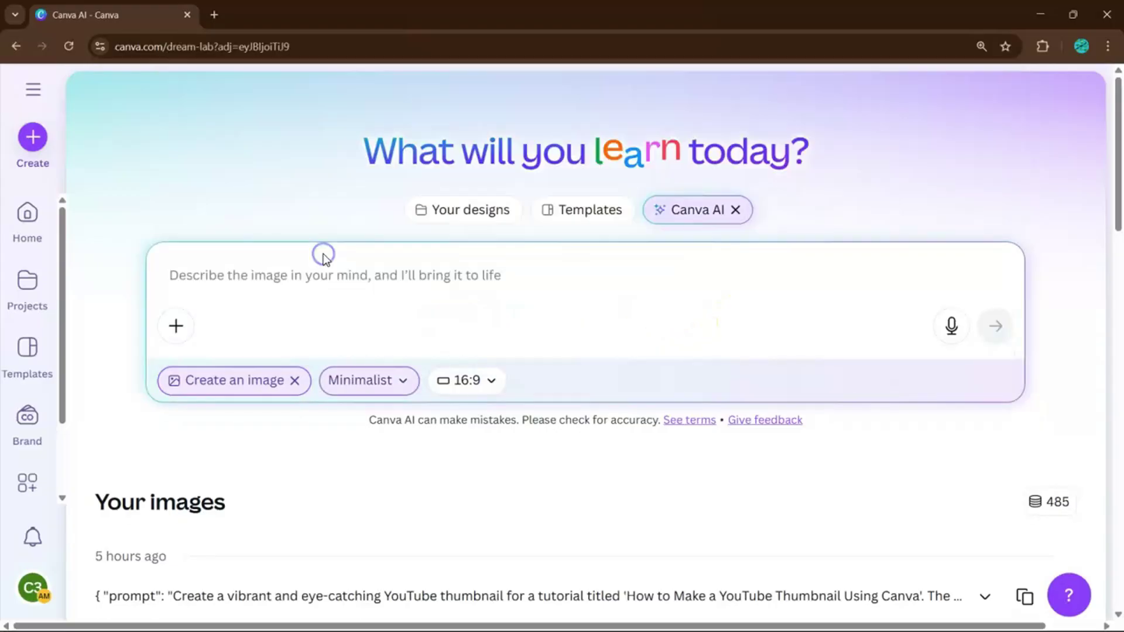
click(478, 381)
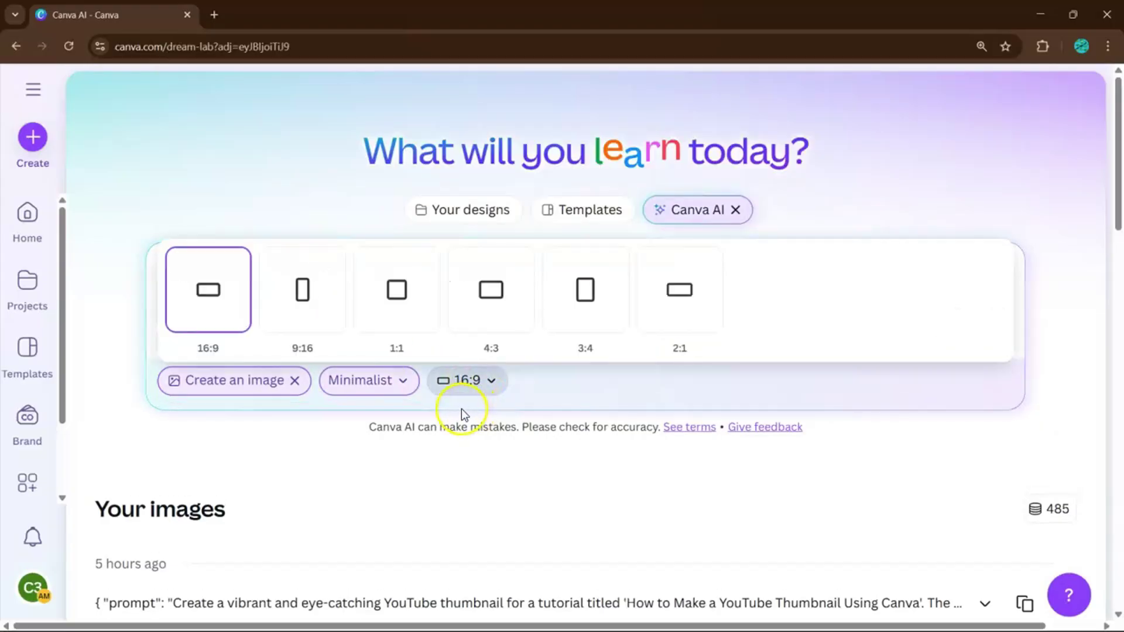
click(396, 308)
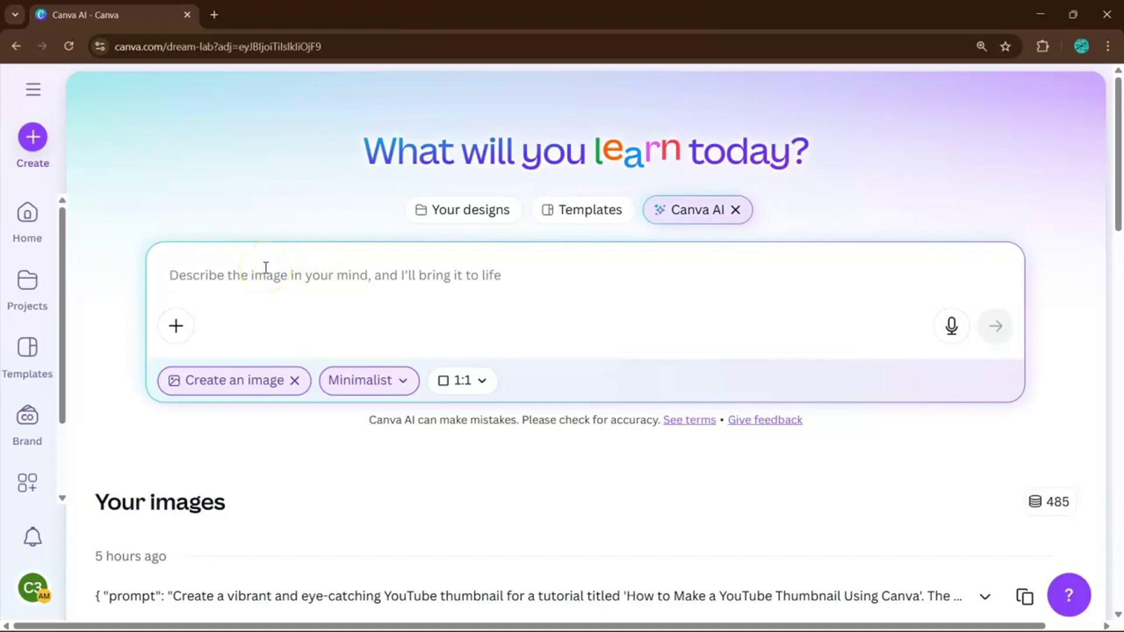
Submit a vintage brown-and-cream steaming coffee cup logo prompt to generate images.
text(create a logo:)
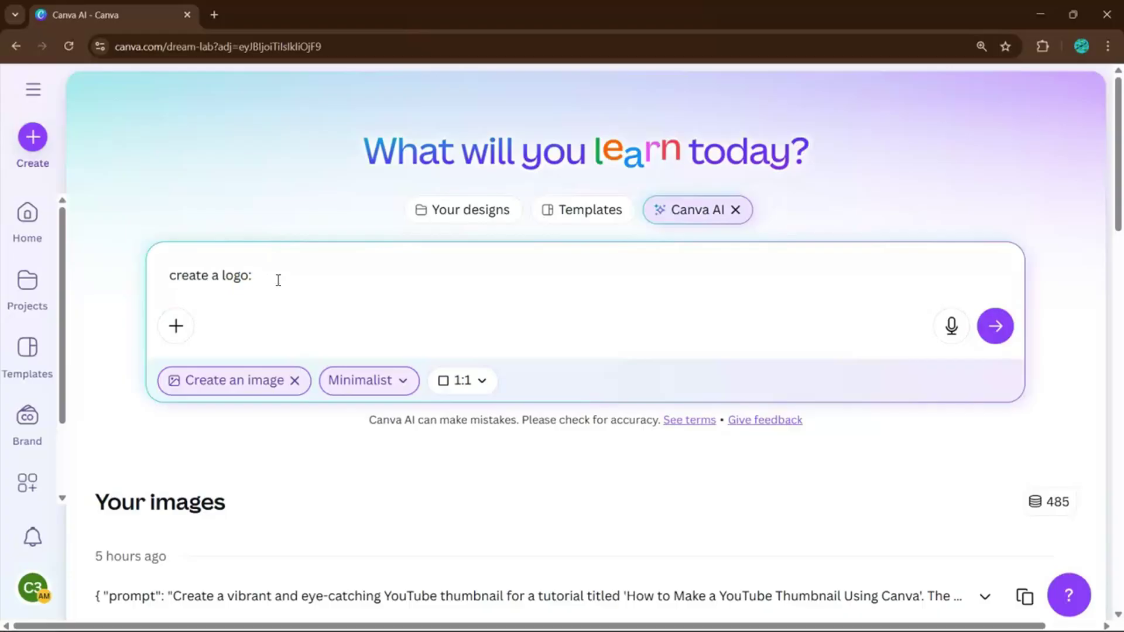
text(brown and cream tones, a warm vintage style, and an icon like a steaming cup of coffee.)
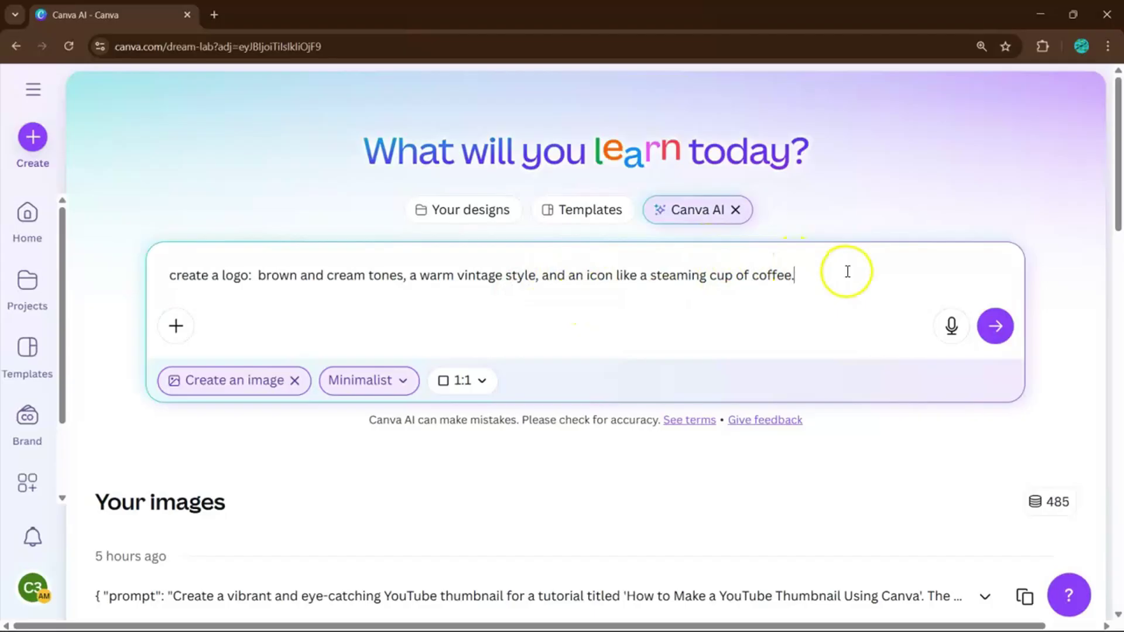
click(997, 327)
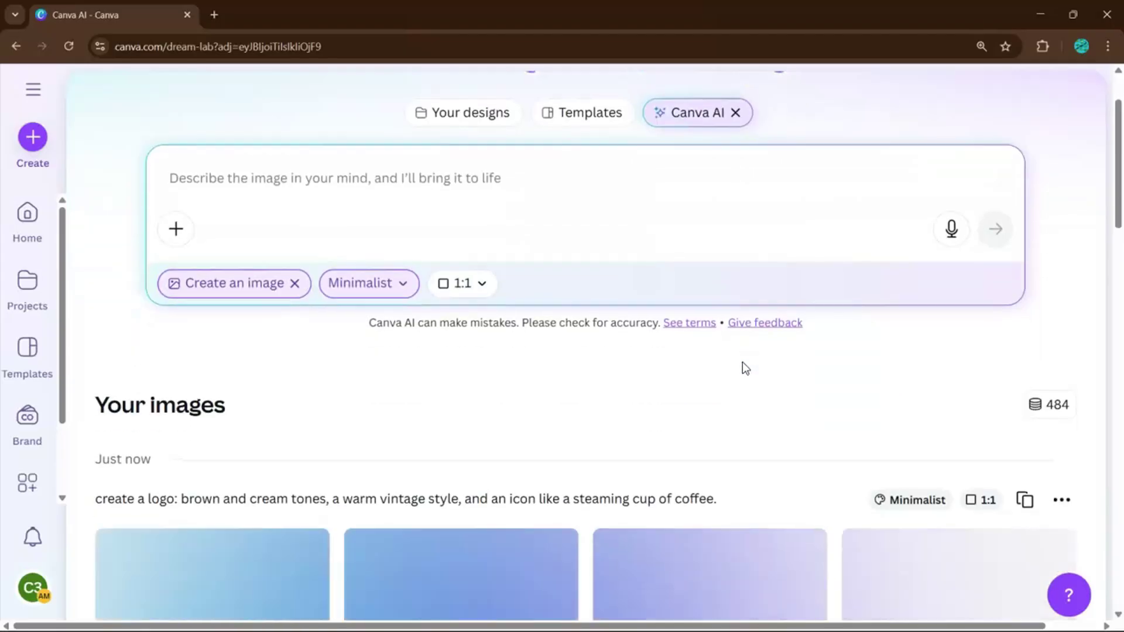
scroll(743, 362, down, 3)
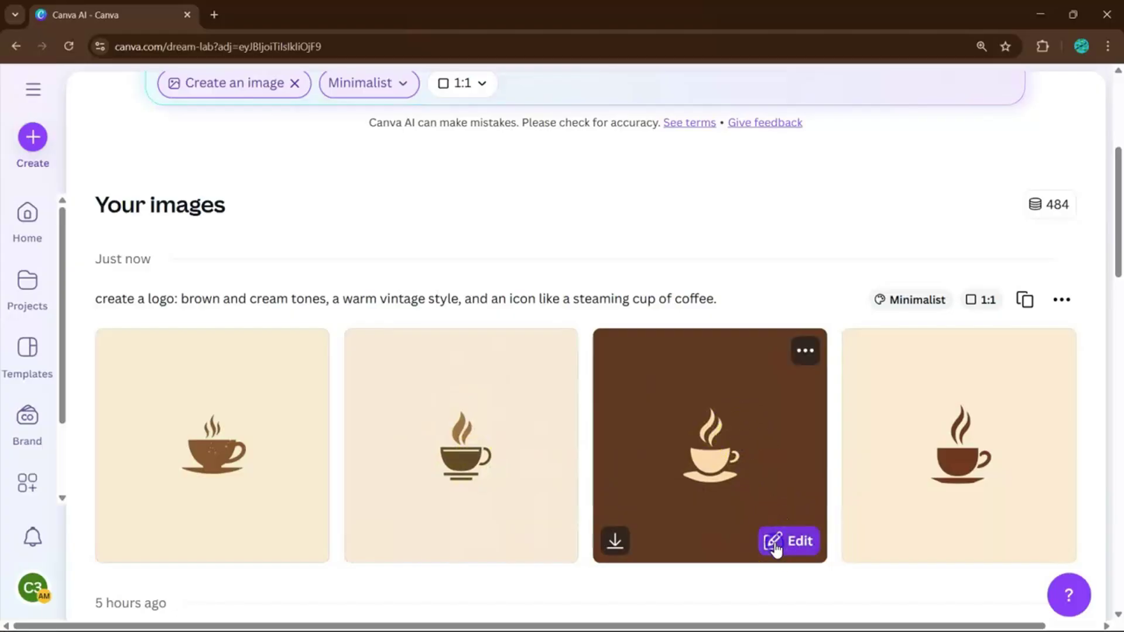
Magic Grab the cream cup from the brown-background image with brush size 50.
click(774, 545)
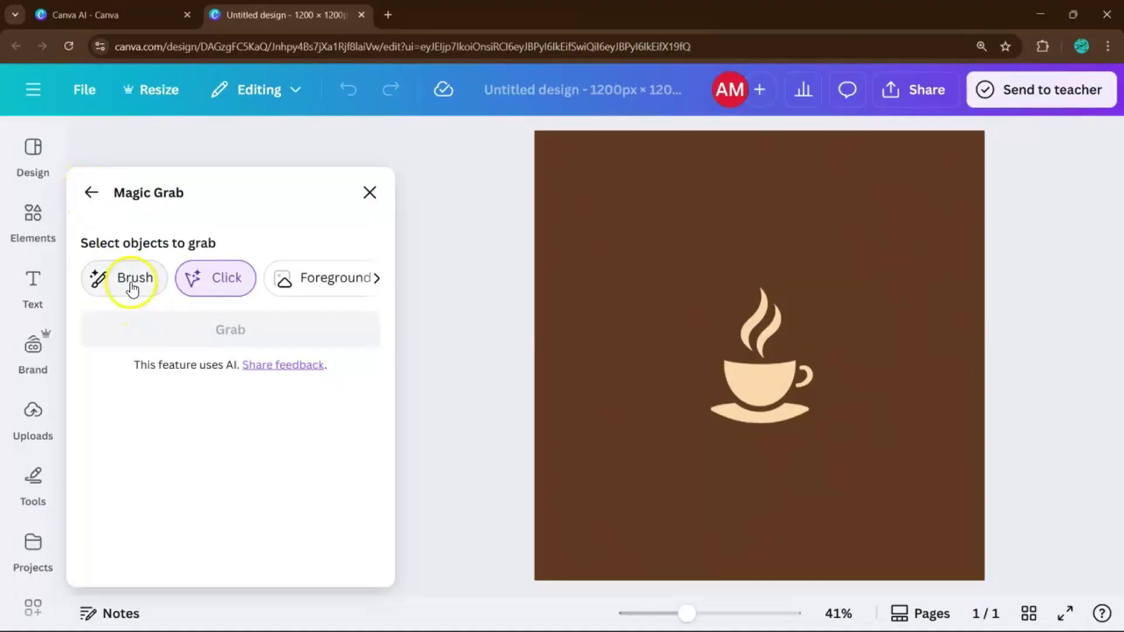
click(132, 279)
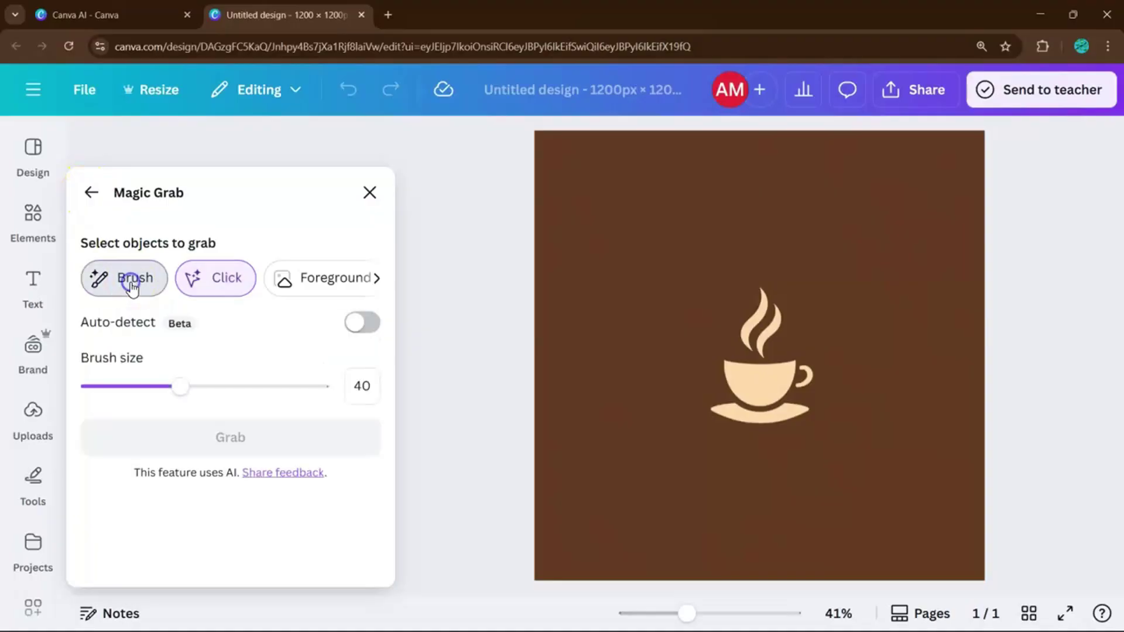
click(203, 385)
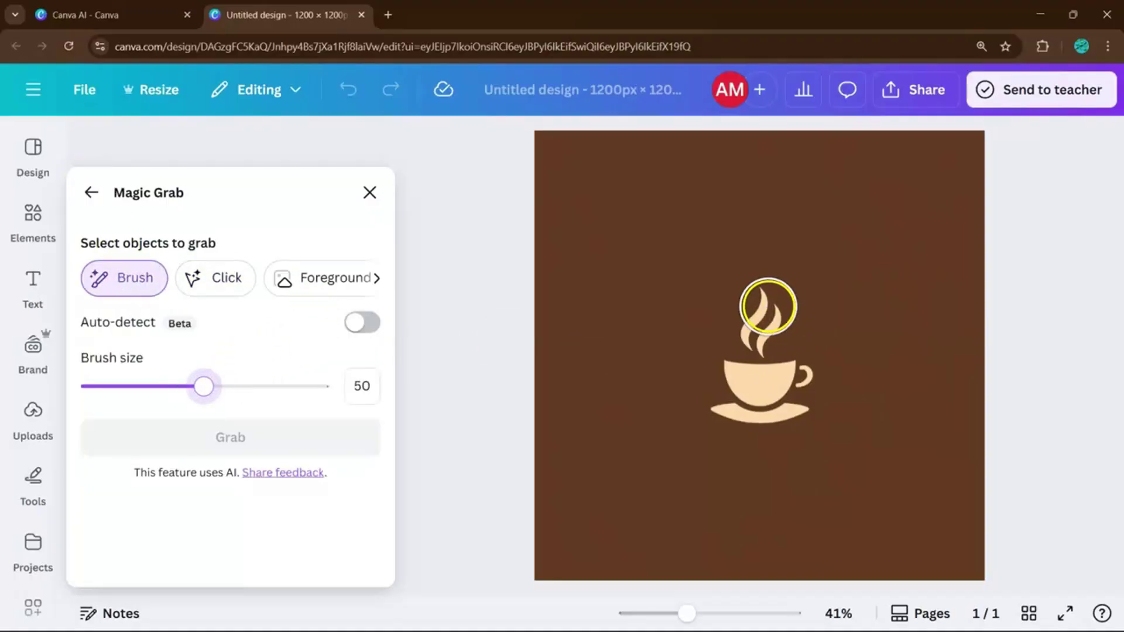
mouse_move(767, 307)
mouse_down()
mouse_move(732, 394)
mouse_move(804, 391)
mouse_move(781, 379)
mouse_up()
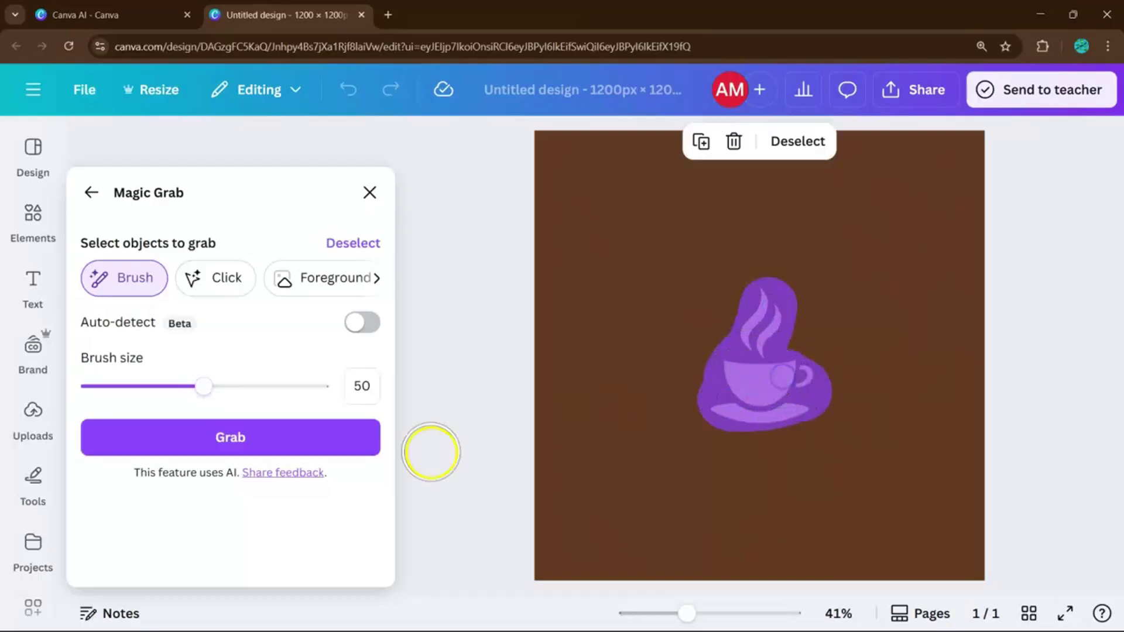
click(266, 445)
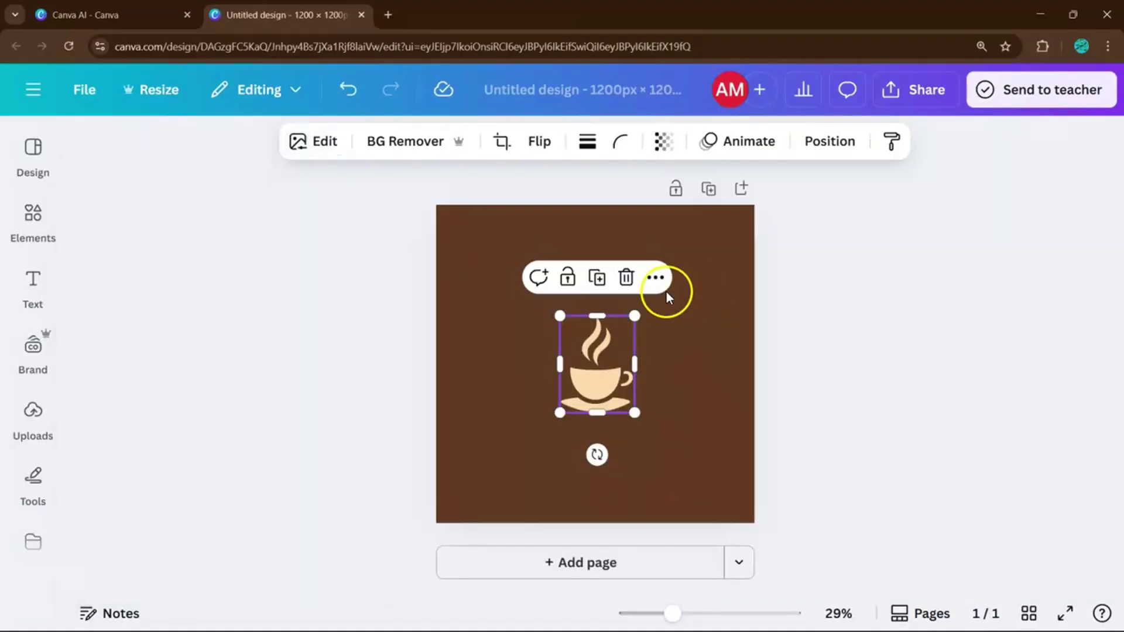
Move the cup aside, try a white background, then undo back to brown.
drag(612, 333, 538, 371)
click(625, 373)
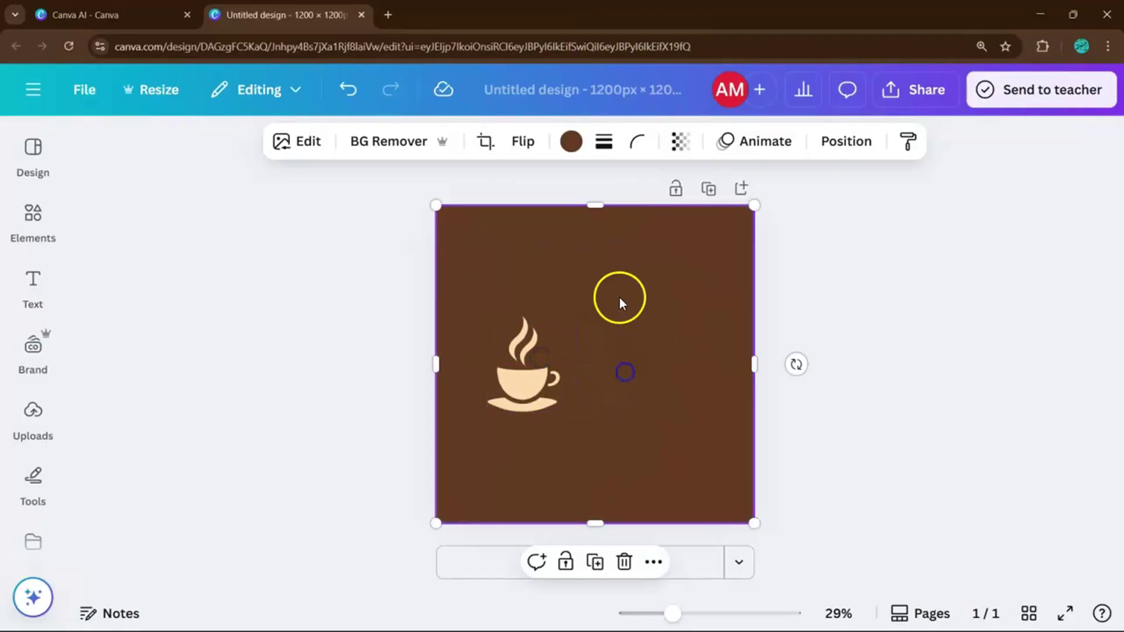
click(571, 141)
click(143, 330)
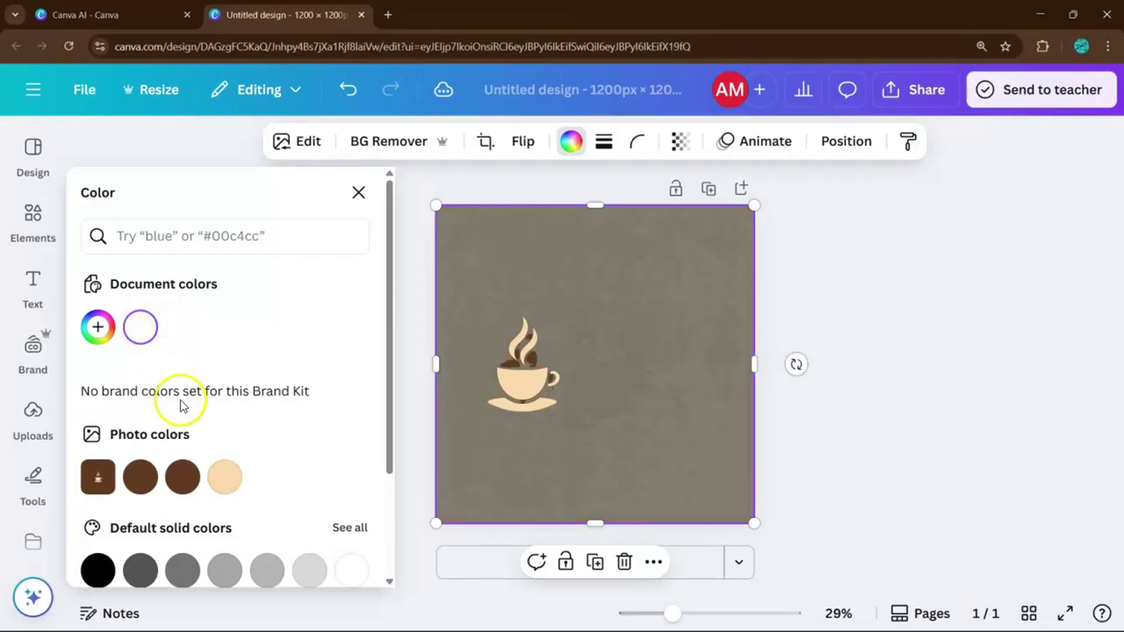
key(ctrl+z)
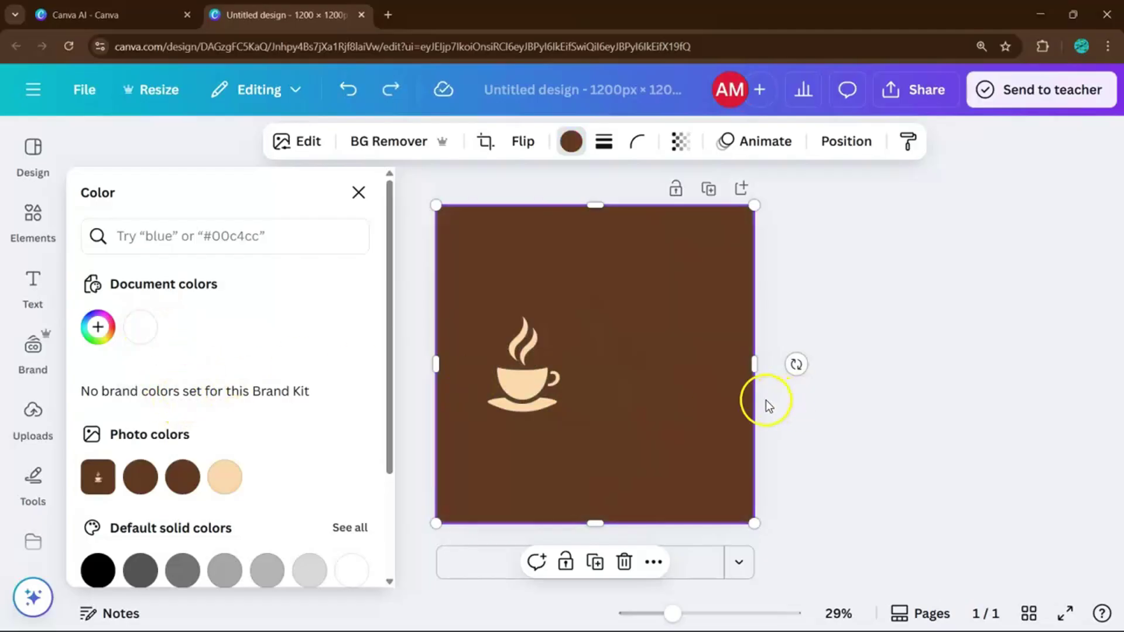
click(768, 403)
Add a heading text box and change its text to 'Grabrew'.
click(47, 281)
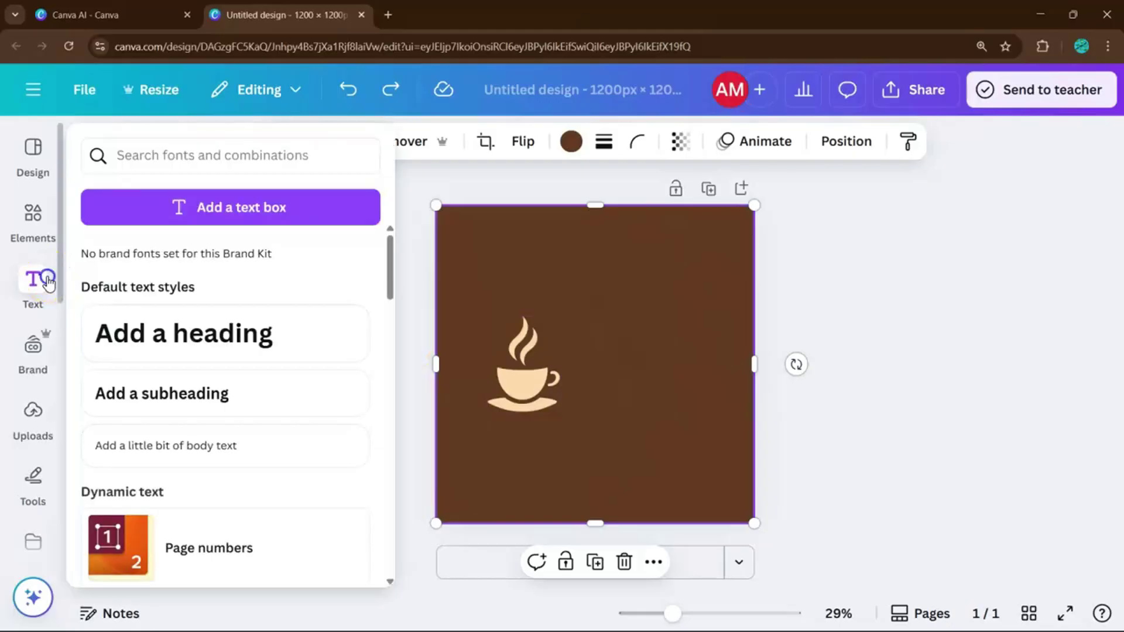
click(200, 314)
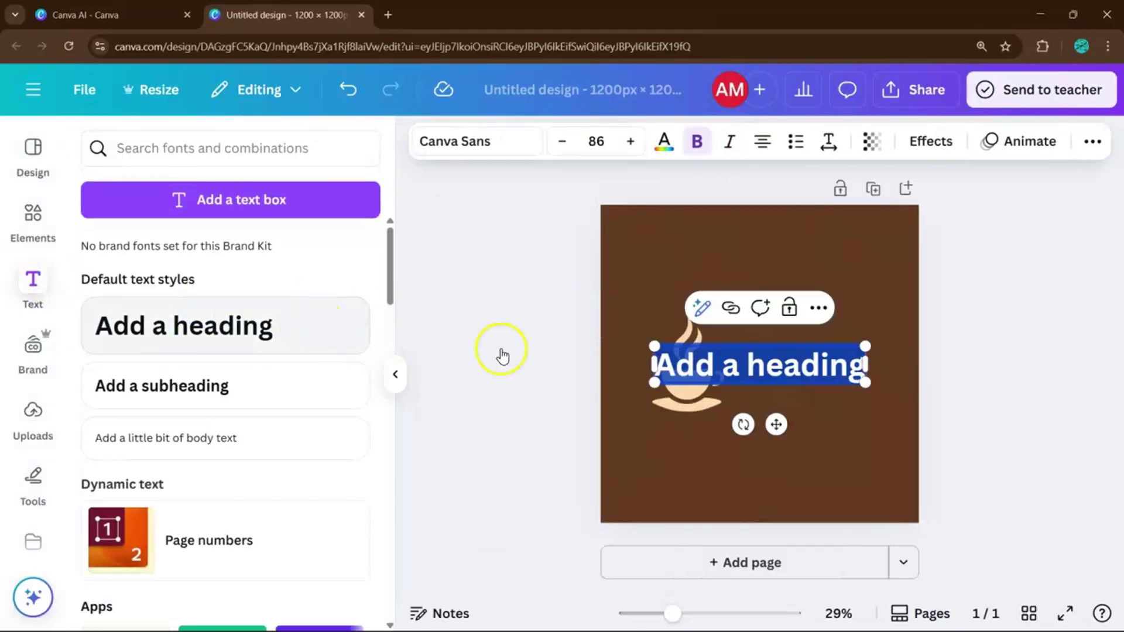
click(808, 405)
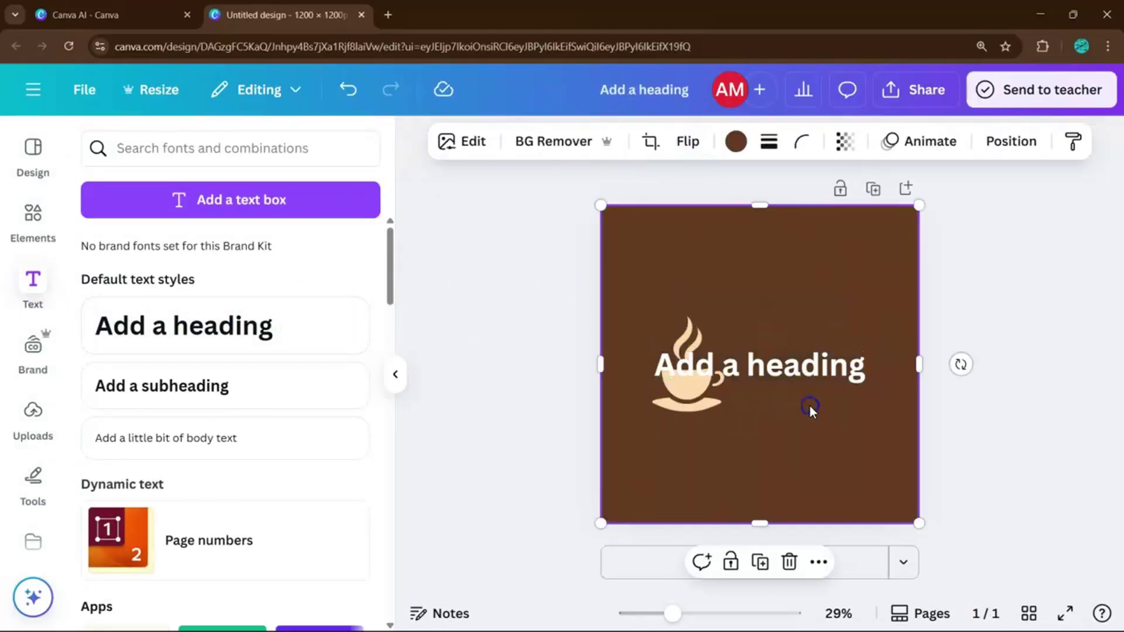
drag(829, 372, 884, 391)
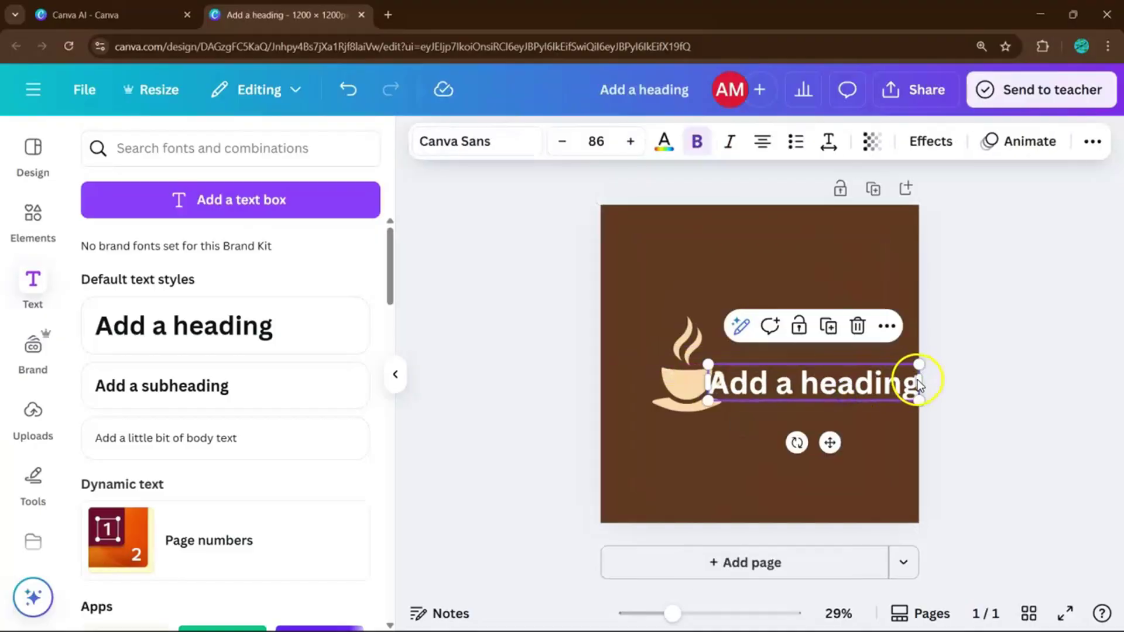
double_click(888, 385)
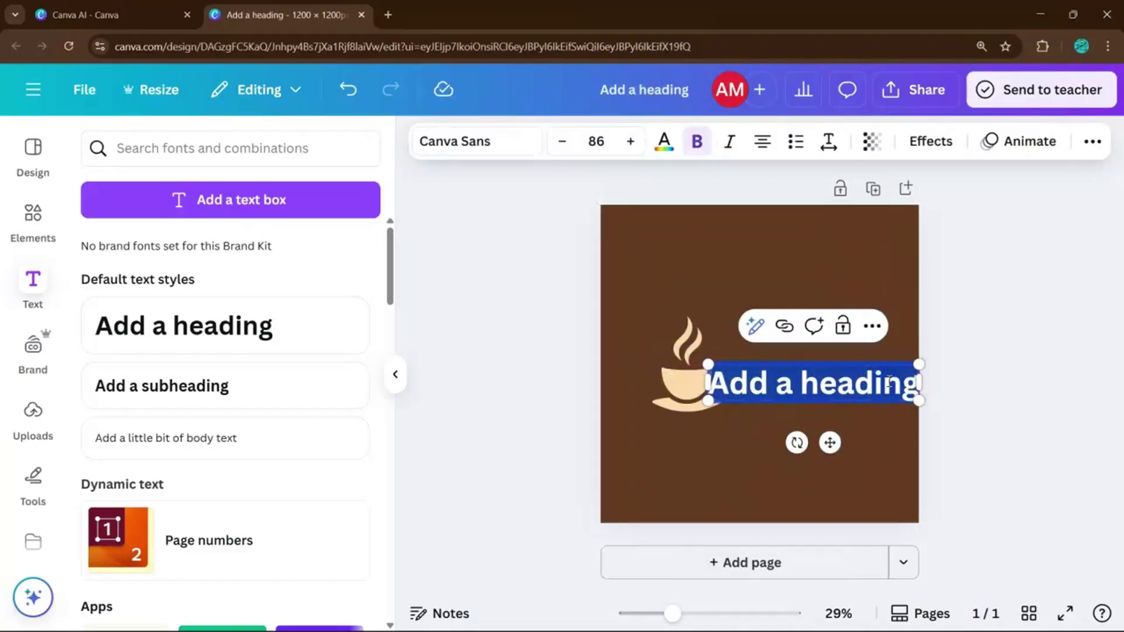
text(buti)
key(BackSpace)
key(BackSpace)
key(BackSpace)
key(BackSpace)
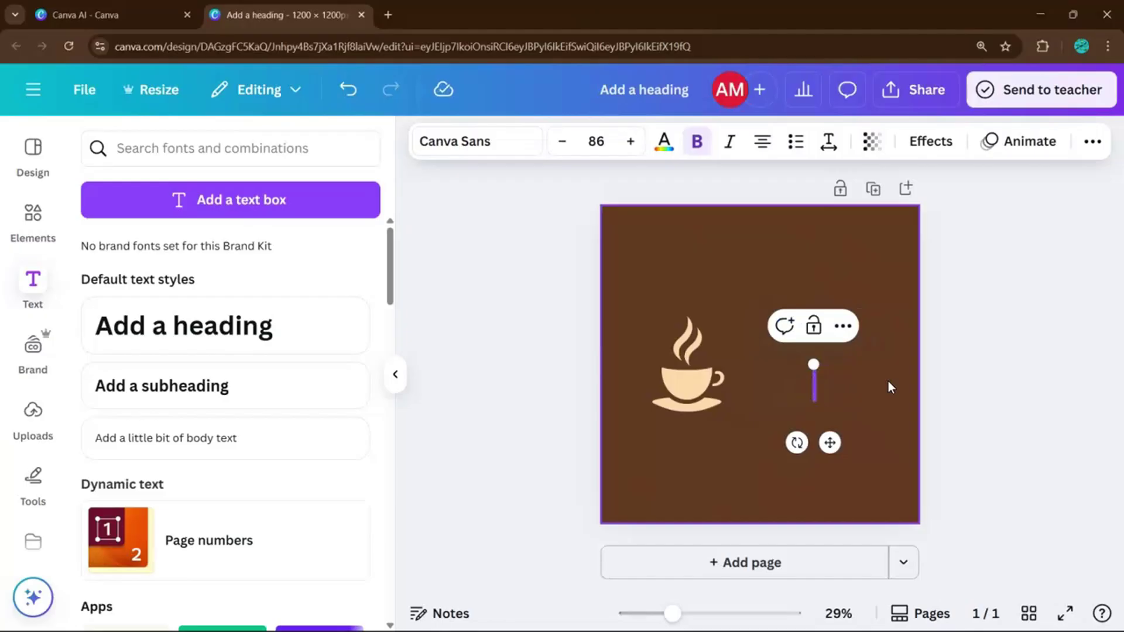
text(Grab)
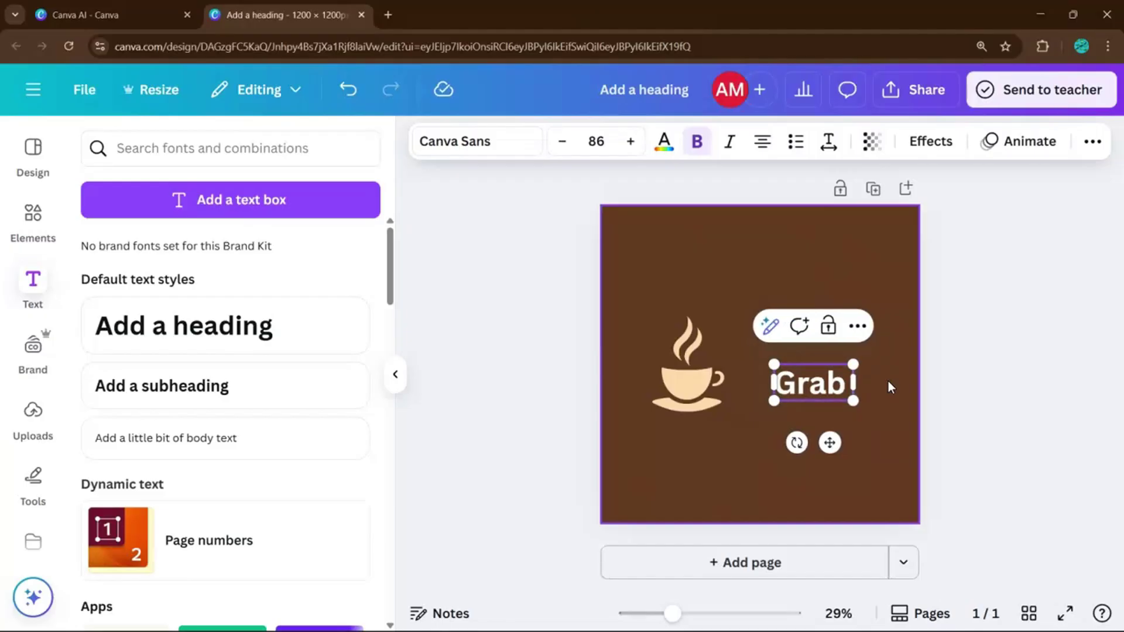
text(re)
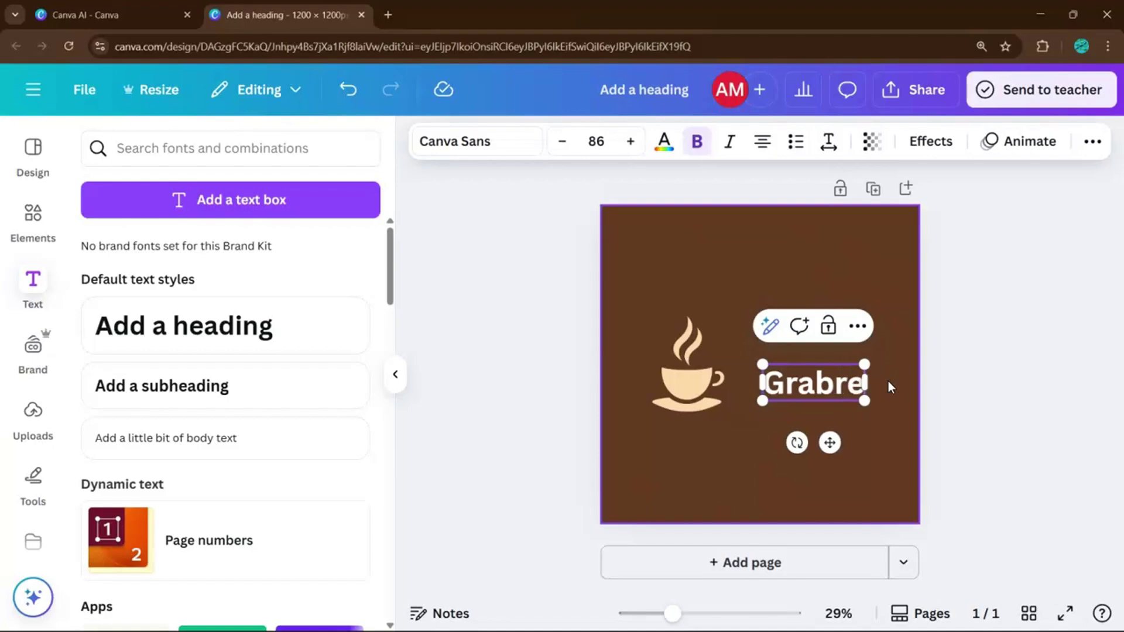
text(w)
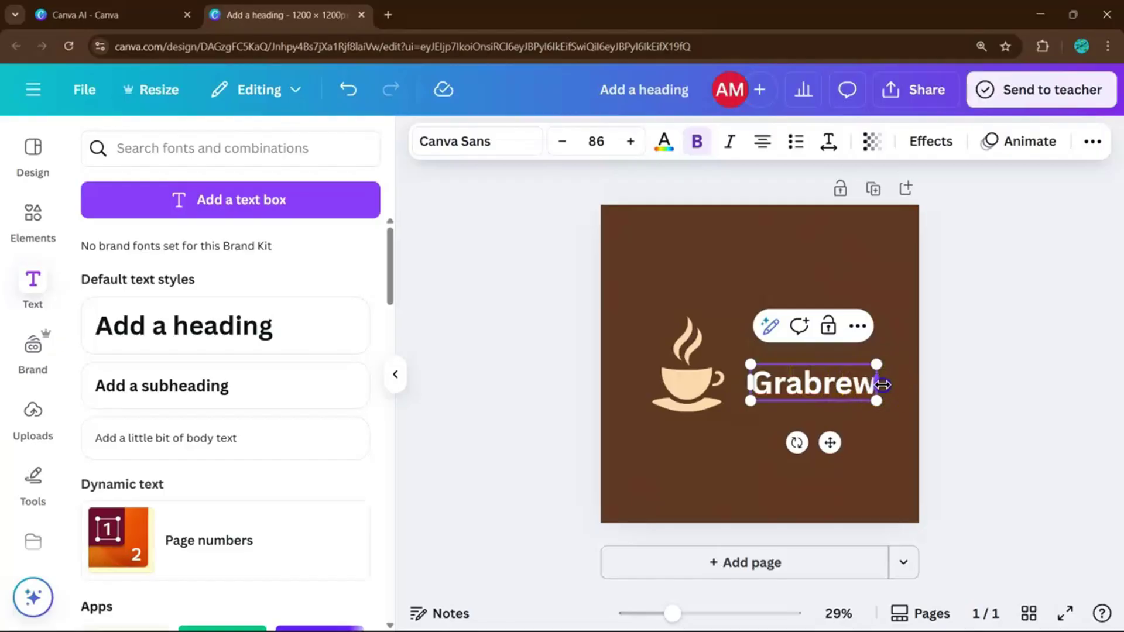
Centre the cup on the page and place Grabrew just beneath it.
click(896, 398)
click(839, 378)
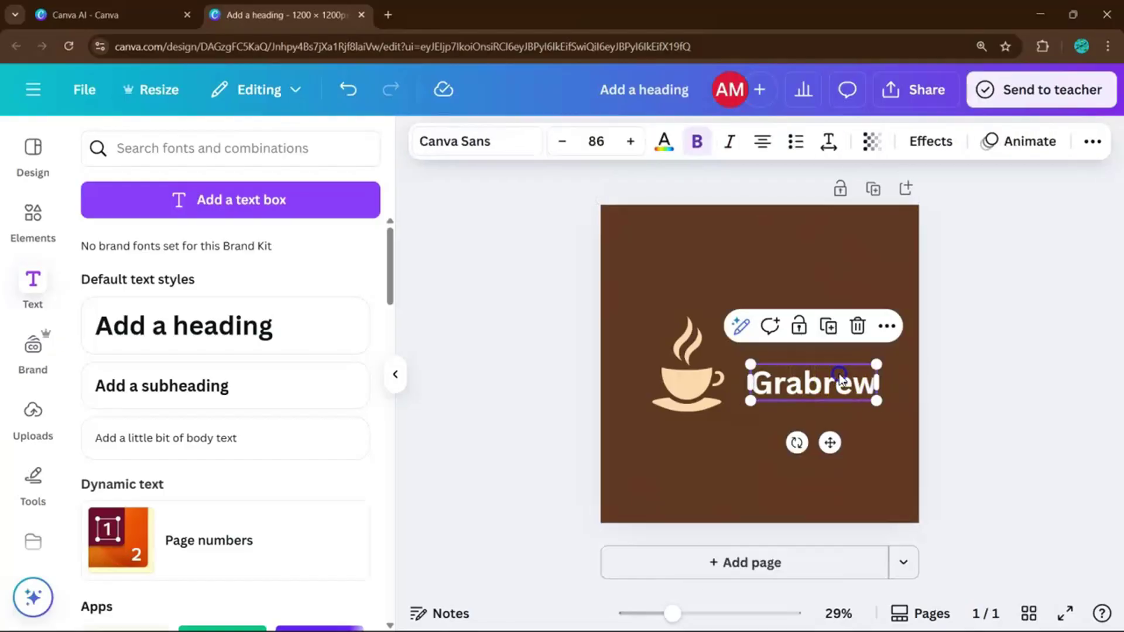
drag(839, 377, 801, 437)
drag(665, 362, 737, 324)
drag(785, 444, 773, 401)
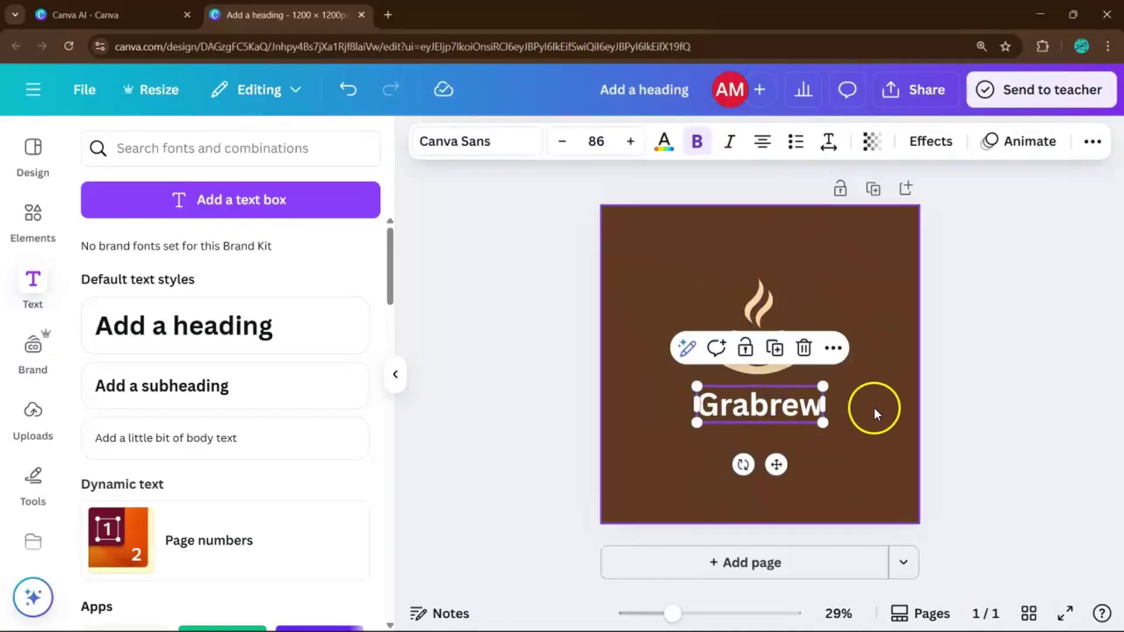
Set Grabrew in the Candice font and enlarge it to size 114.
click(500, 140)
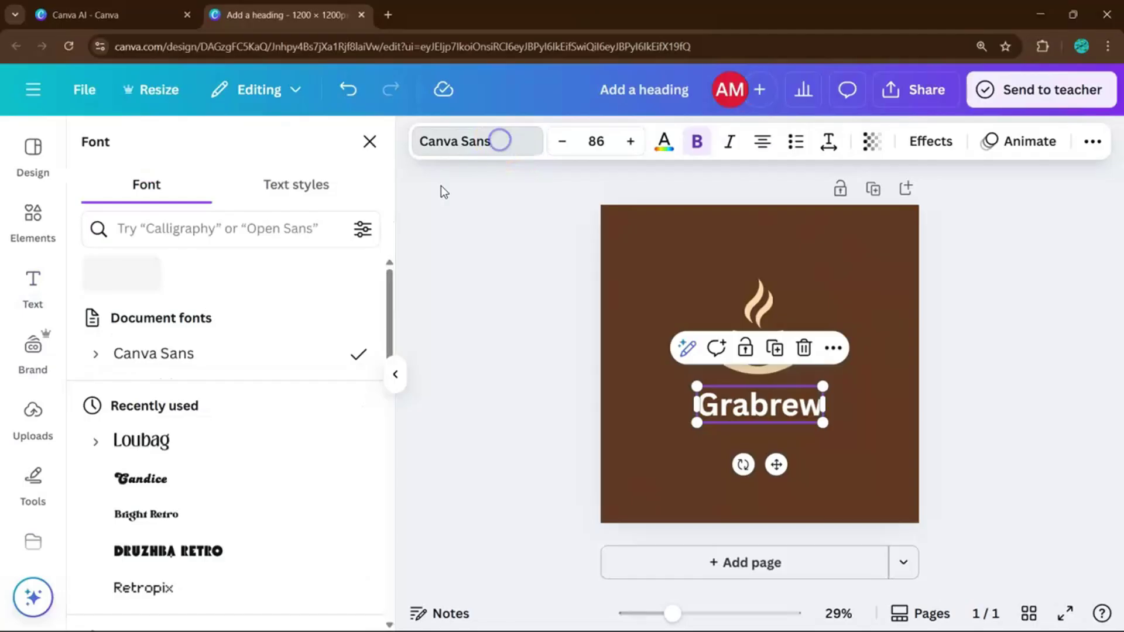
scroll(235, 380, down, 1)
scroll(237, 381, down, 1)
click(224, 381)
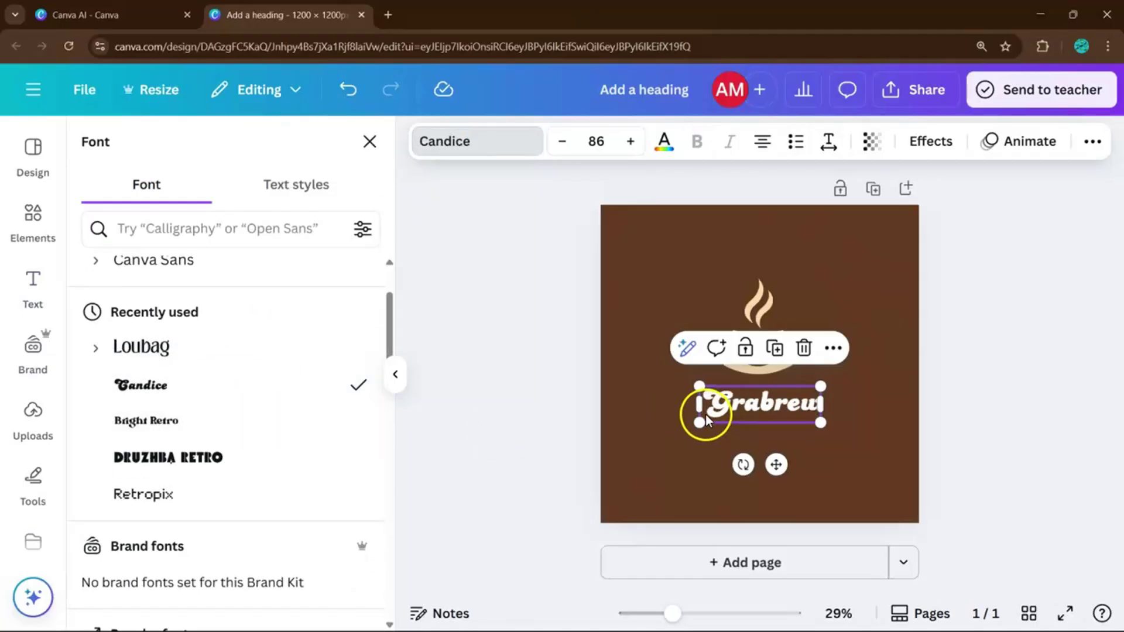
drag(707, 420, 749, 419)
click(867, 466)
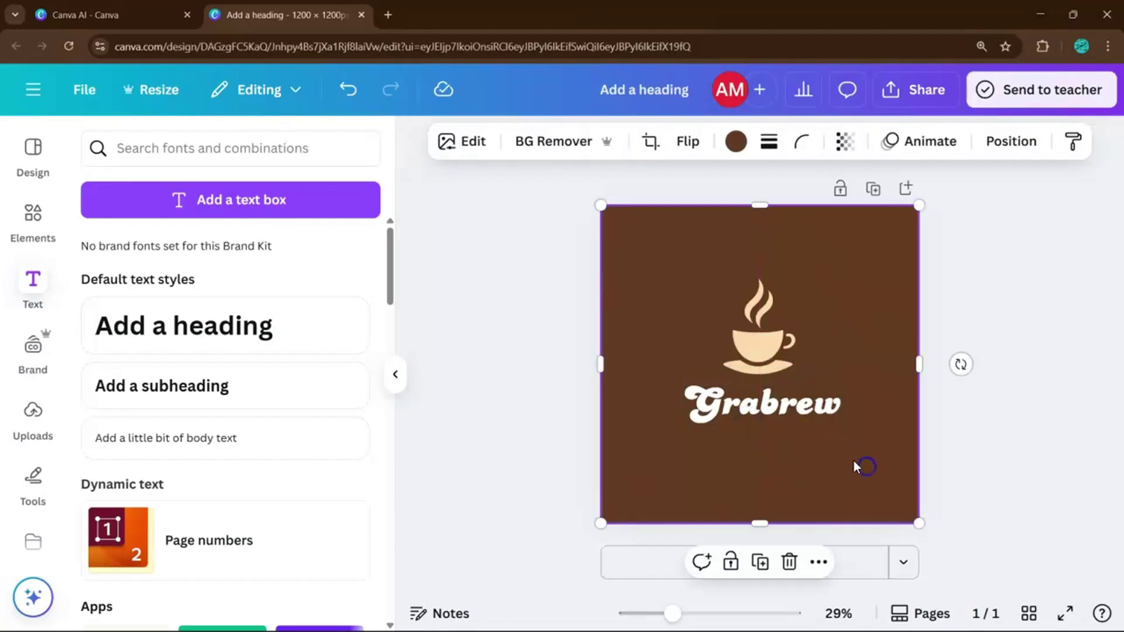
click(790, 424)
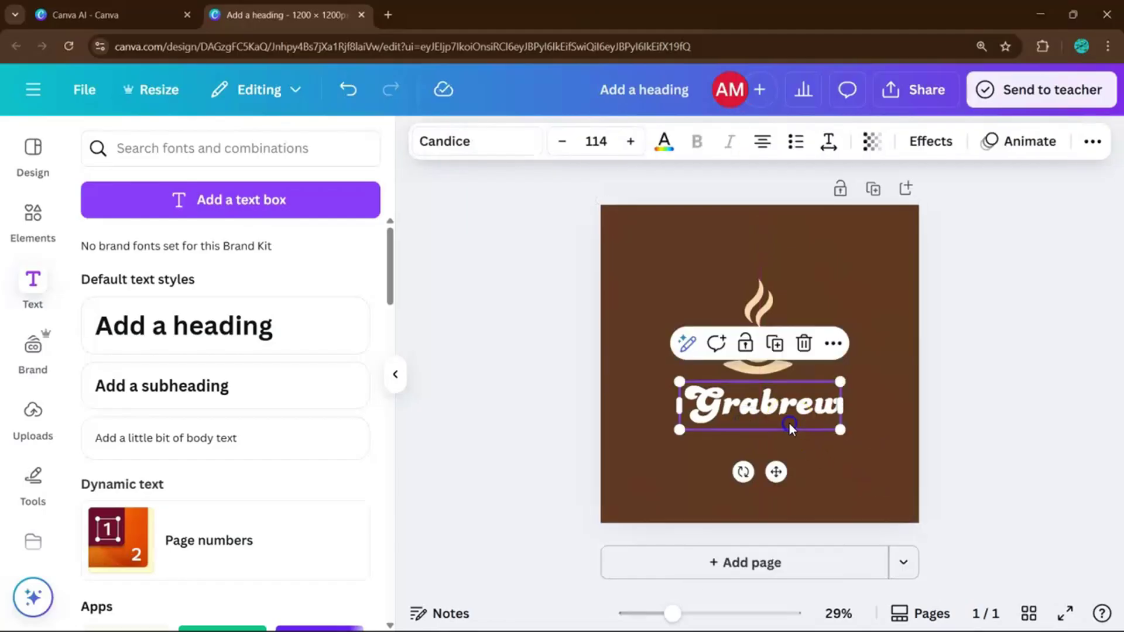
Colour Grabrew cream with the beige photo swatch, undoing an accidental background drag.
click(663, 143)
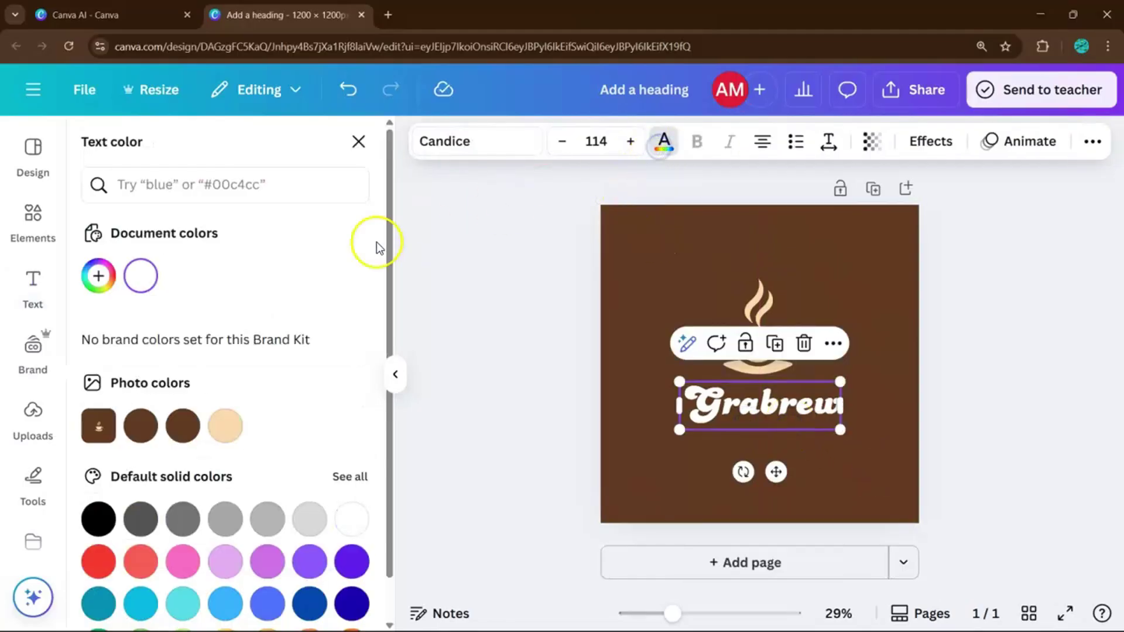
click(225, 423)
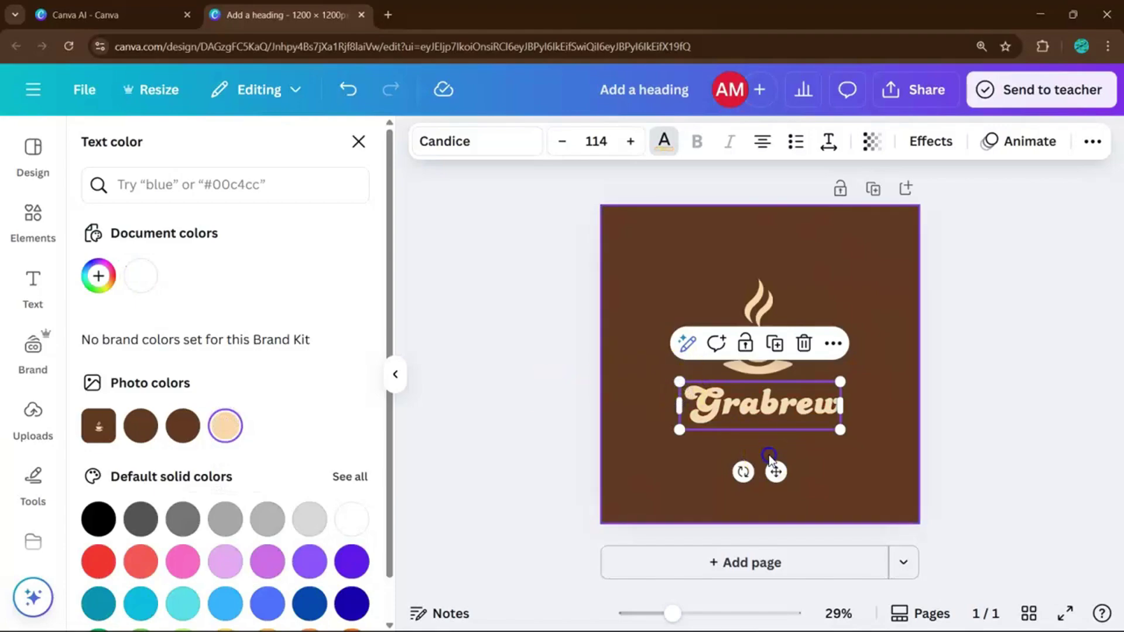
drag(878, 459, 799, 364)
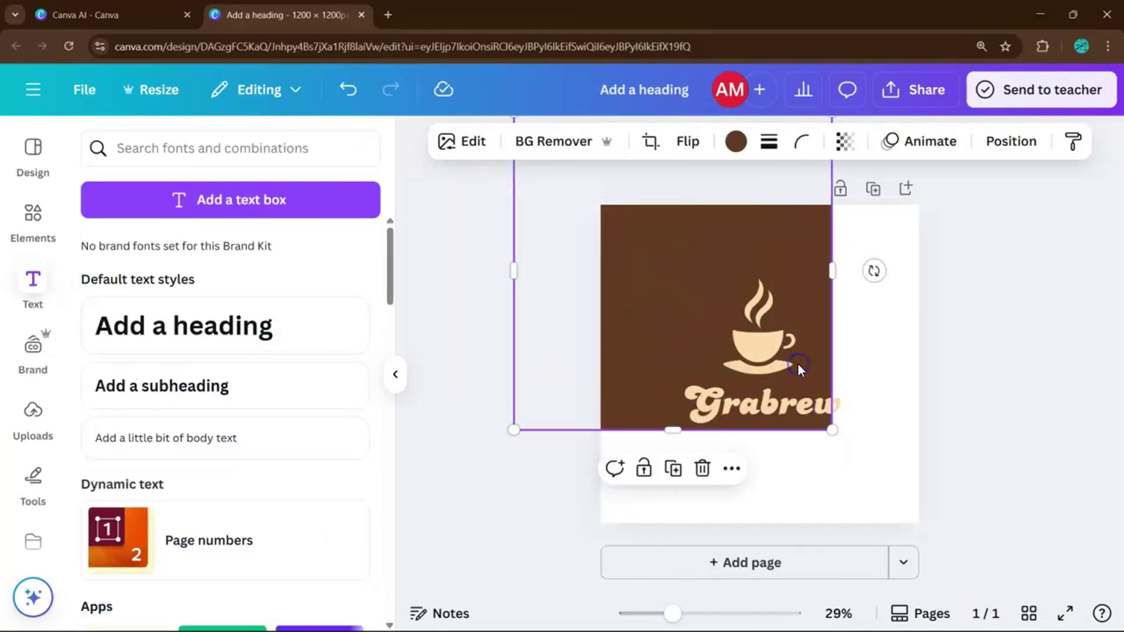
key(ctrl+z)
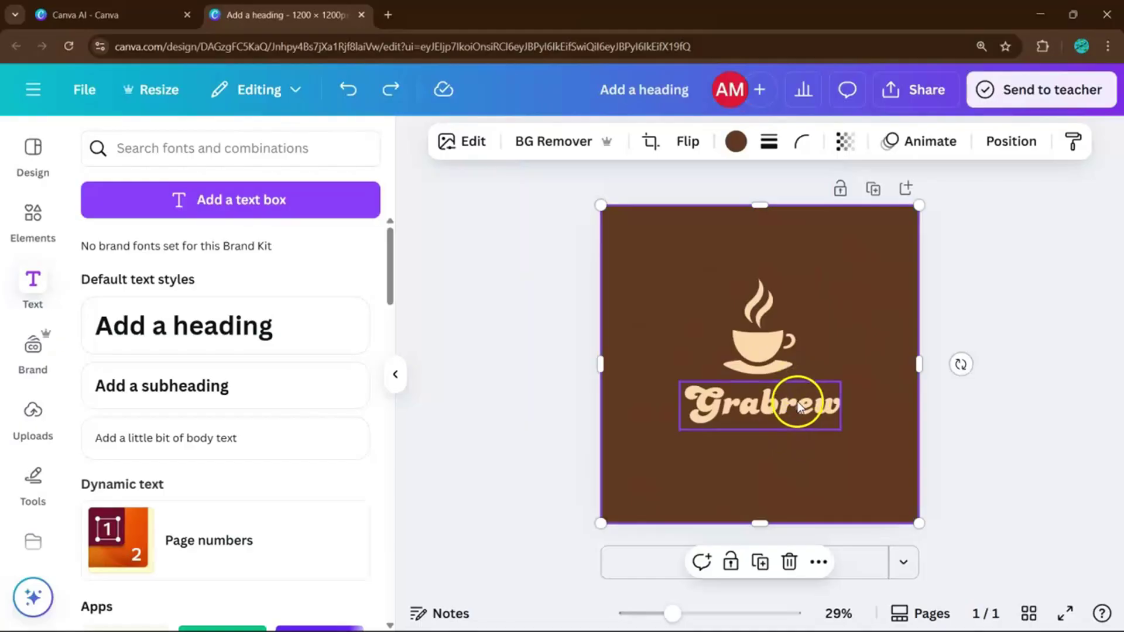
Enlarge the cup and Grabrew together to text size 197 and centre them.
click(797, 402)
shift+click(756, 368)
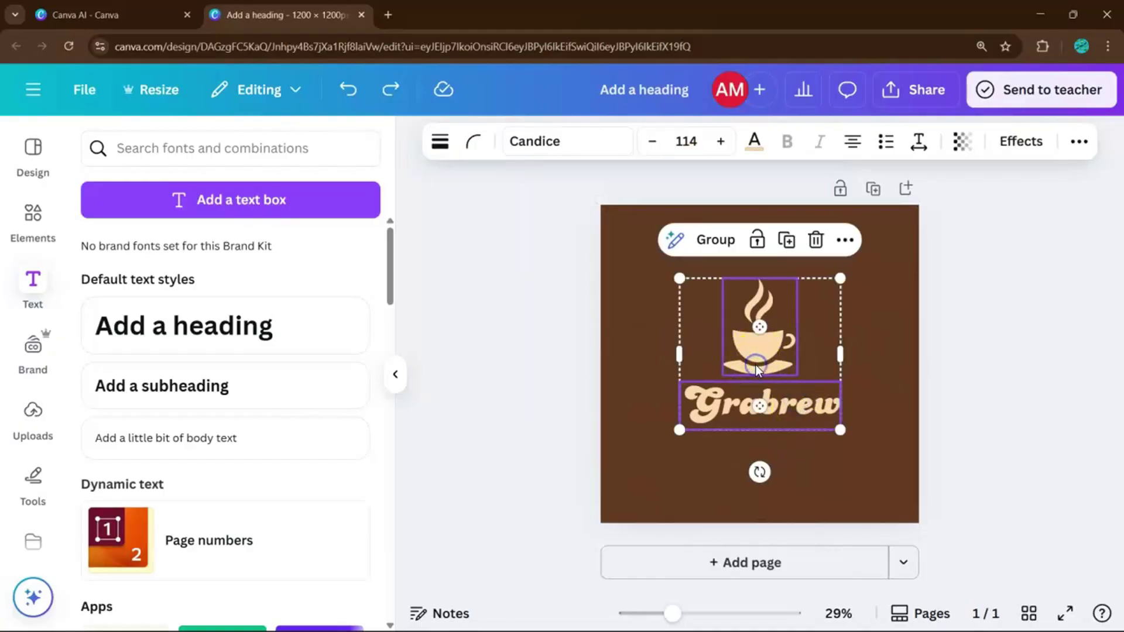
drag(837, 428, 924, 508)
drag(679, 277, 646, 247)
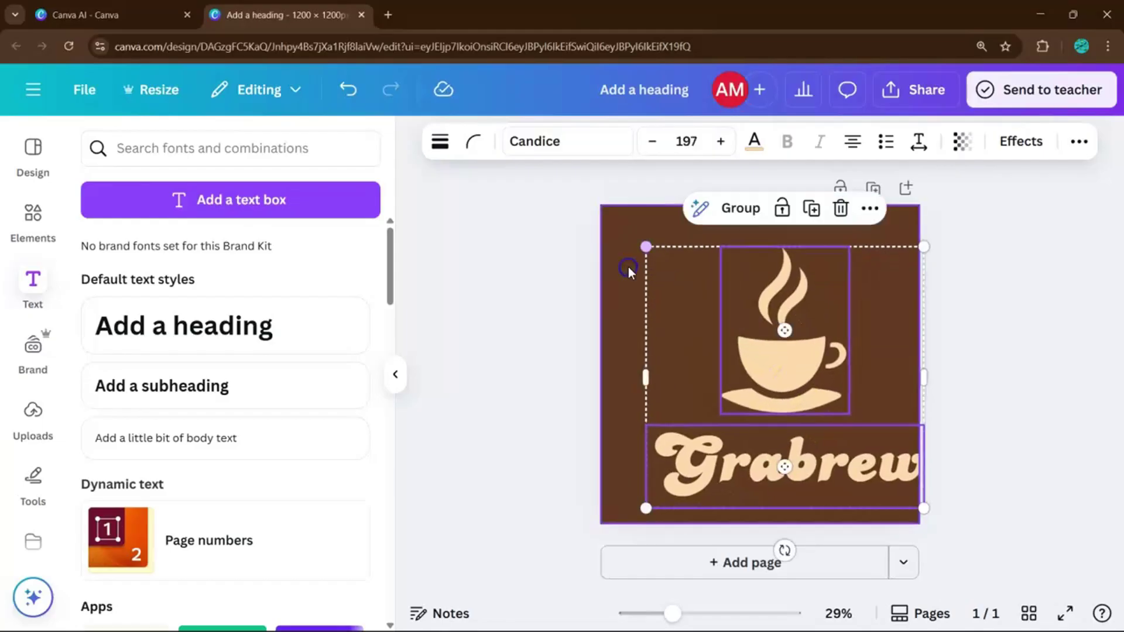
drag(756, 345, 731, 335)
click(968, 457)
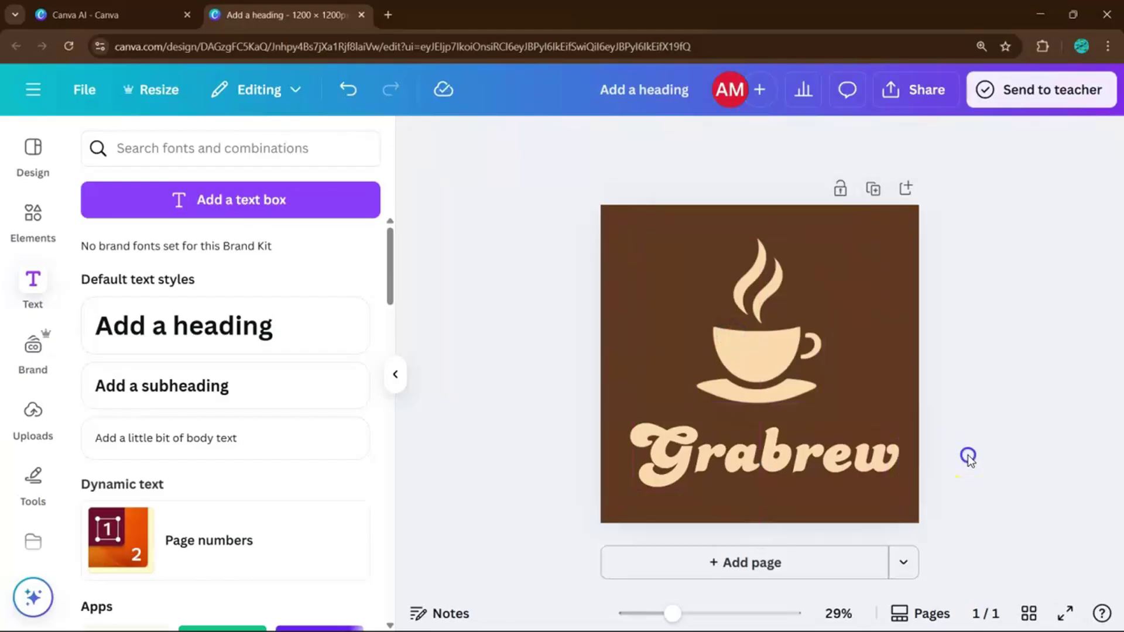
scroll(969, 460, down, 3)
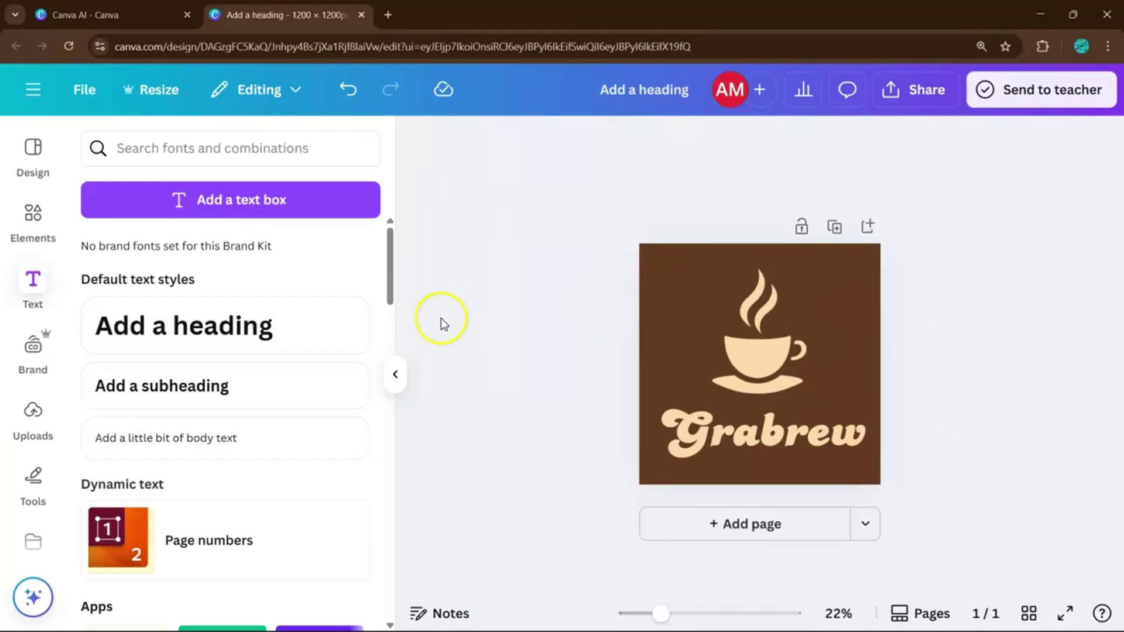
Drag a rounded U-shape from Elements > Shapes onto the logo and centre it horizontally.
click(31, 216)
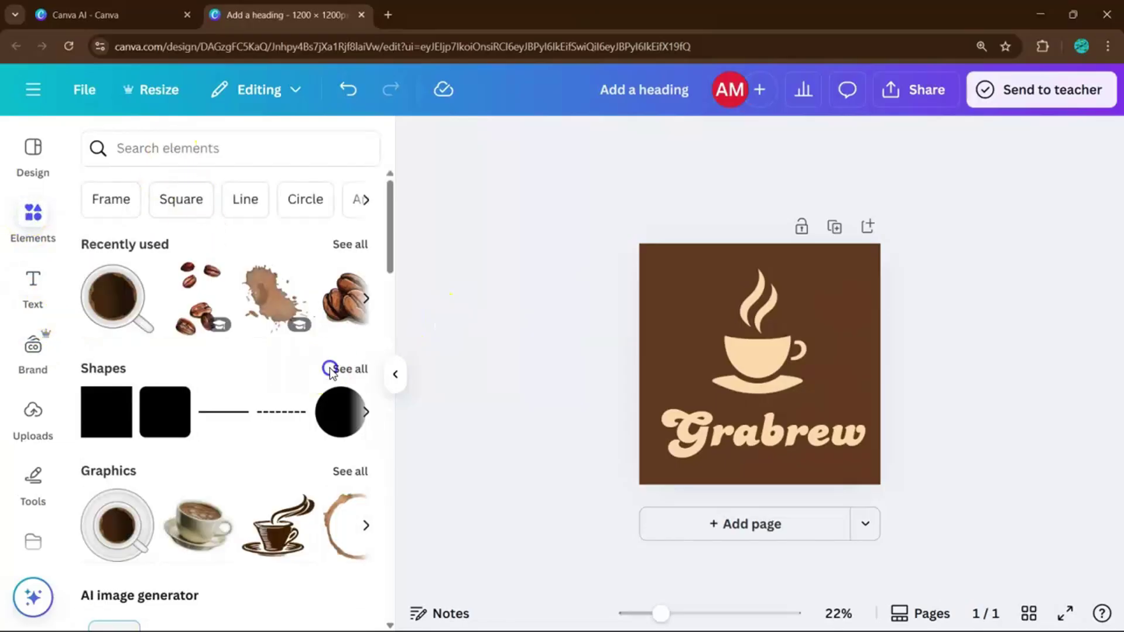
click(348, 370)
scroll(201, 502, down, 6)
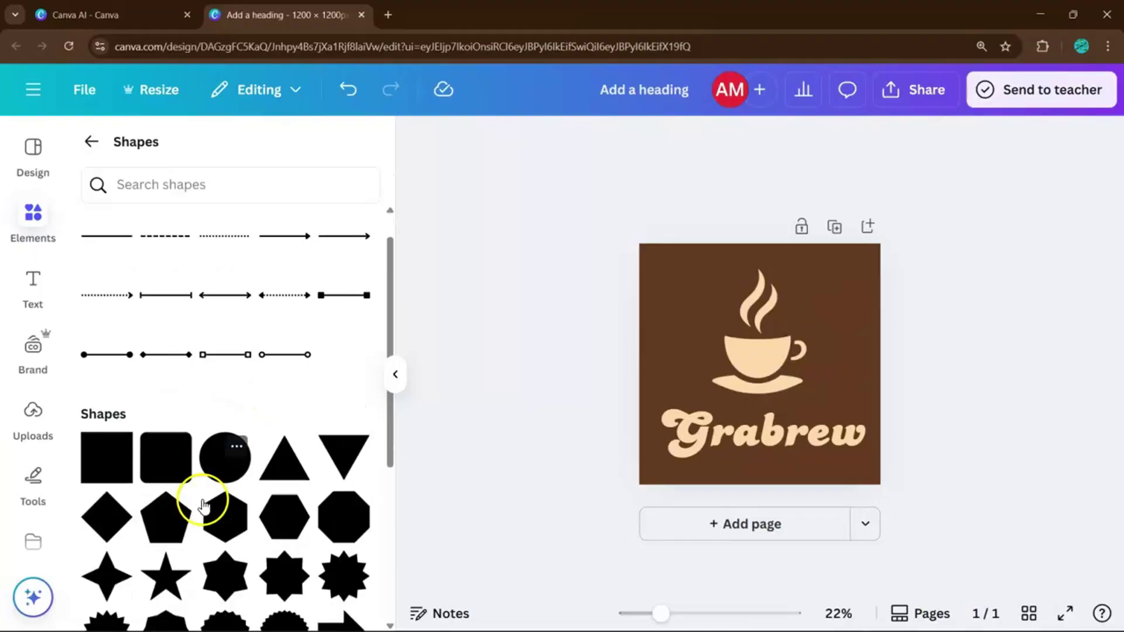
scroll(226, 442, down, 1)
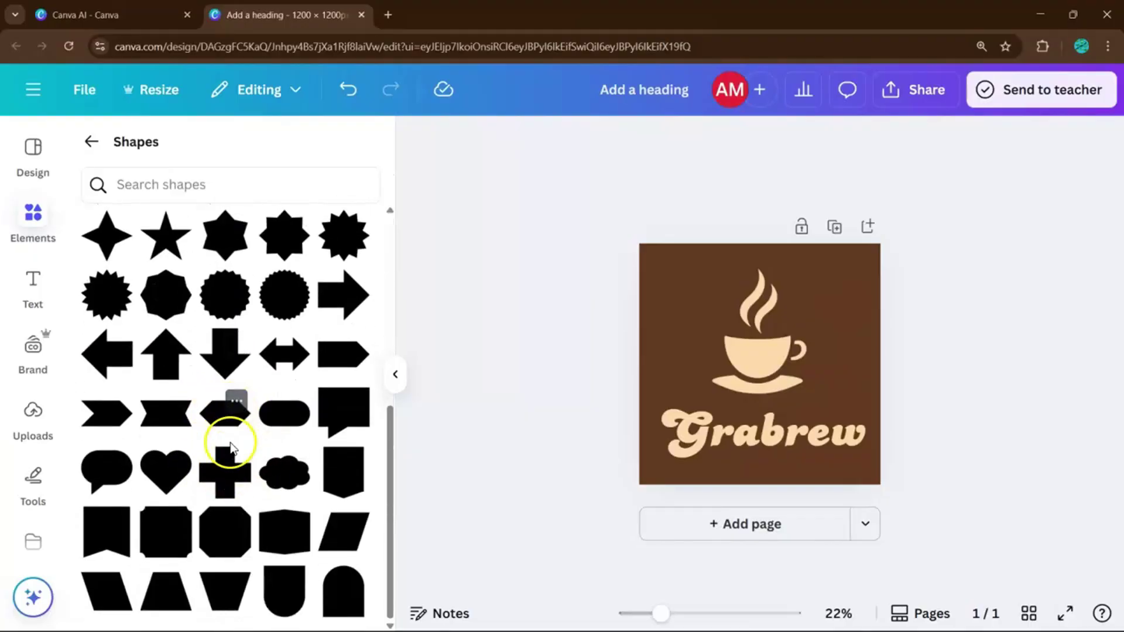
drag(282, 616, 855, 447)
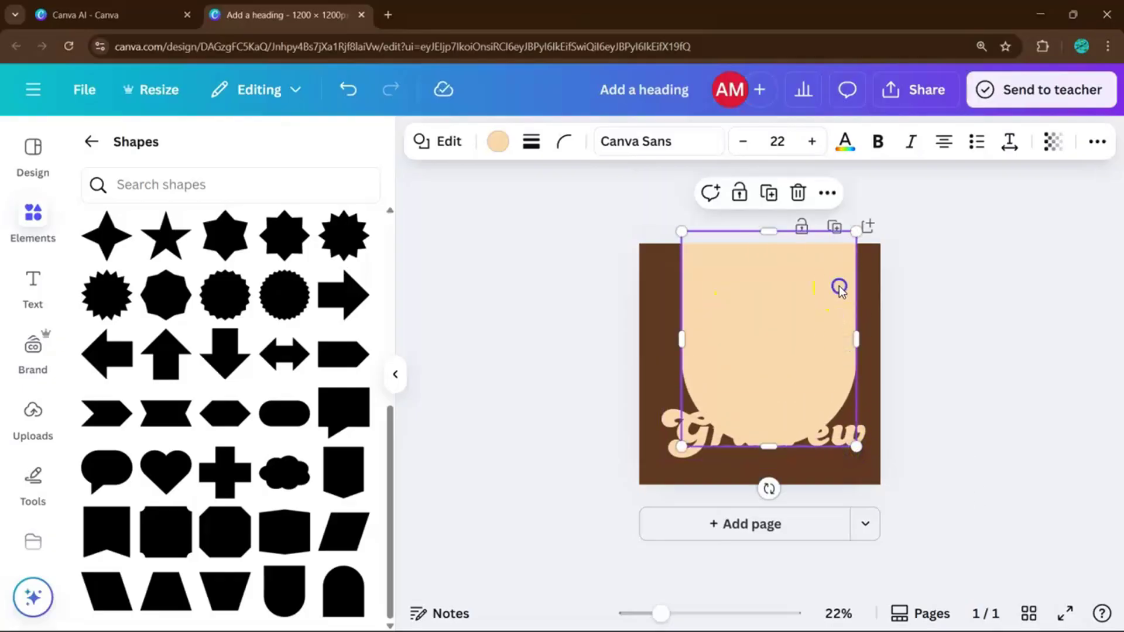
drag(840, 288, 834, 292)
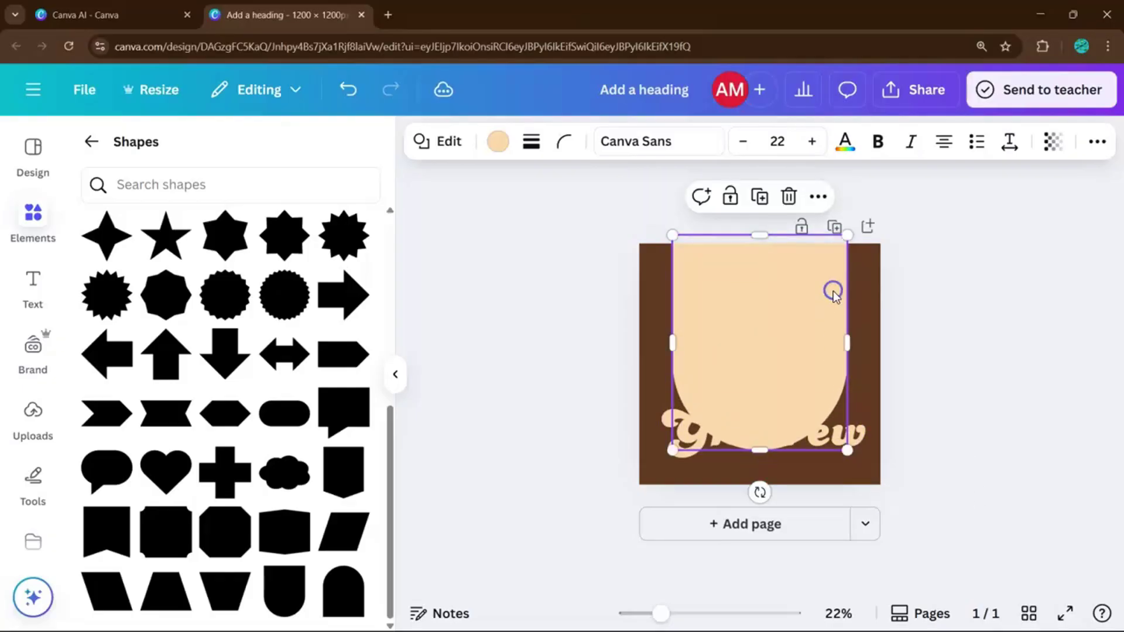
Fill the U-shape white, move it down behind the Grabrew name, and rotate it 180° into an arch.
click(500, 143)
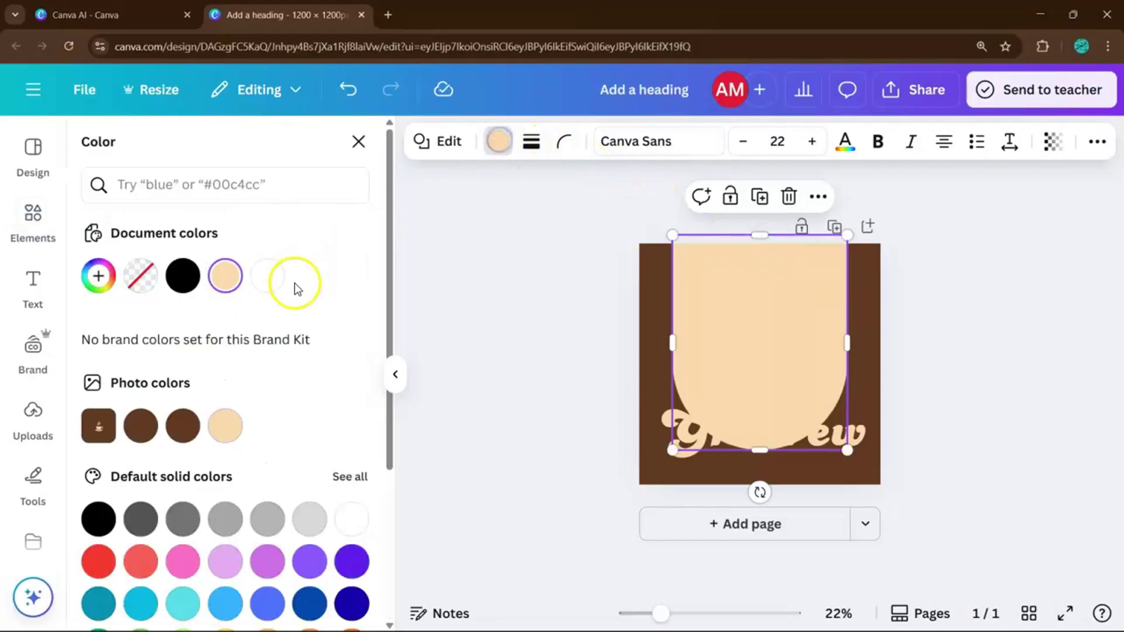
click(269, 275)
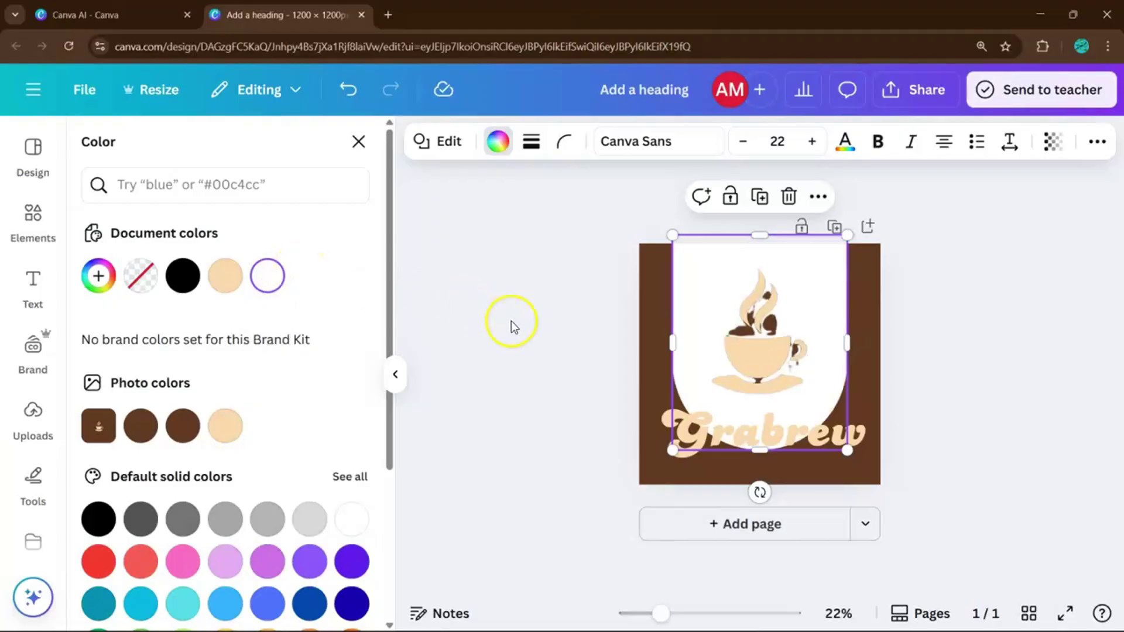
drag(823, 307, 824, 478)
drag(893, 511, 667, 511)
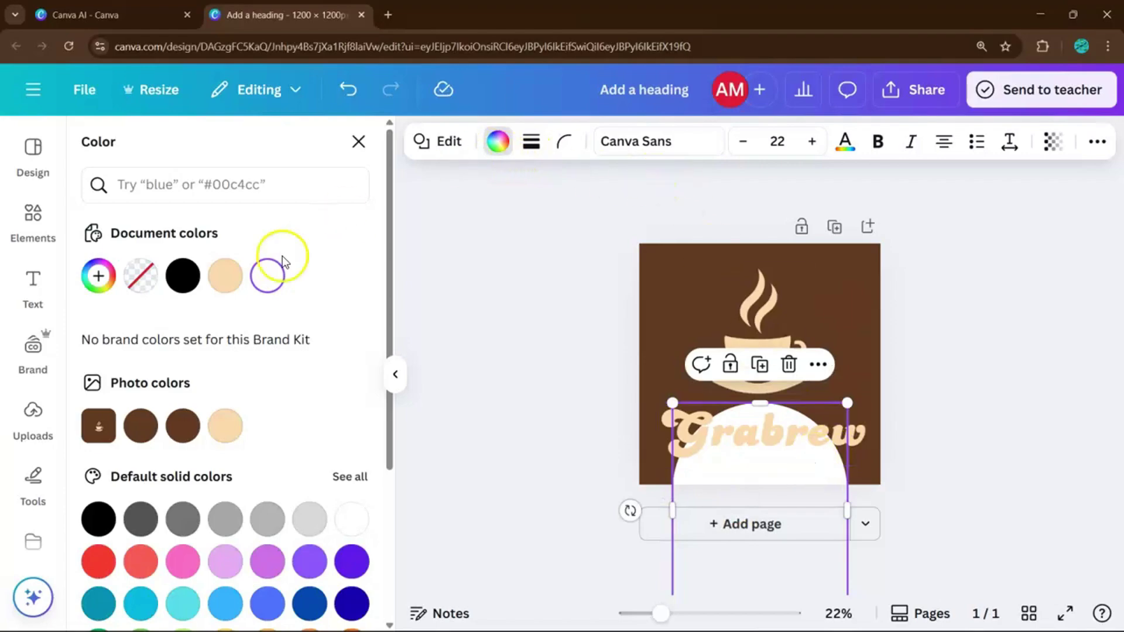
Try several fills on the arch, then set a custom copper colour #B3683A.
click(185, 430)
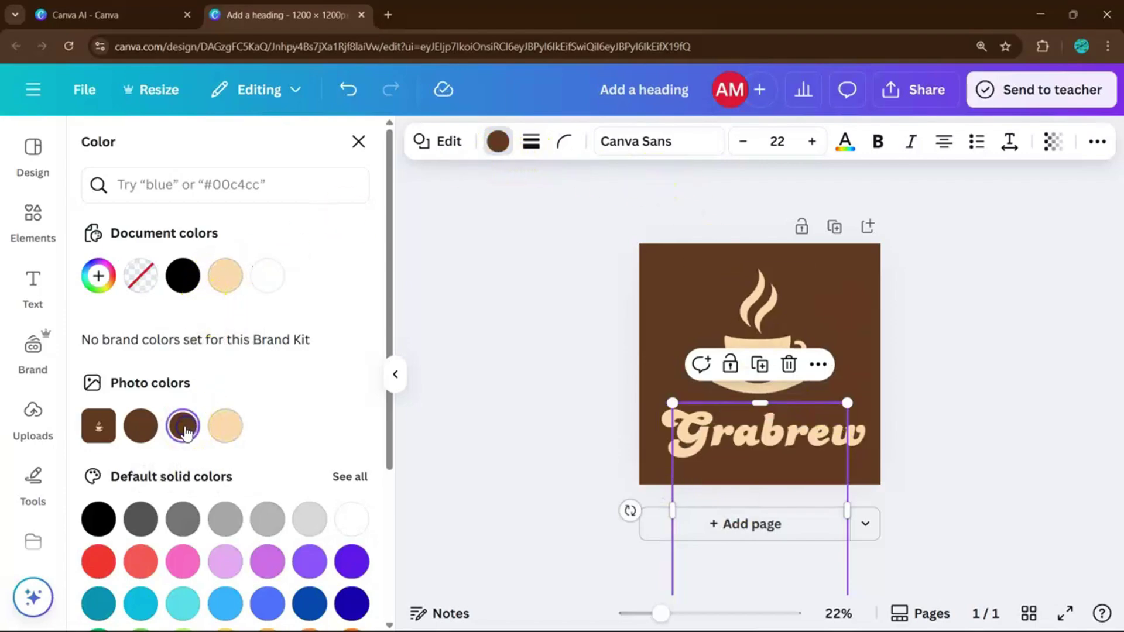
click(318, 519)
click(350, 520)
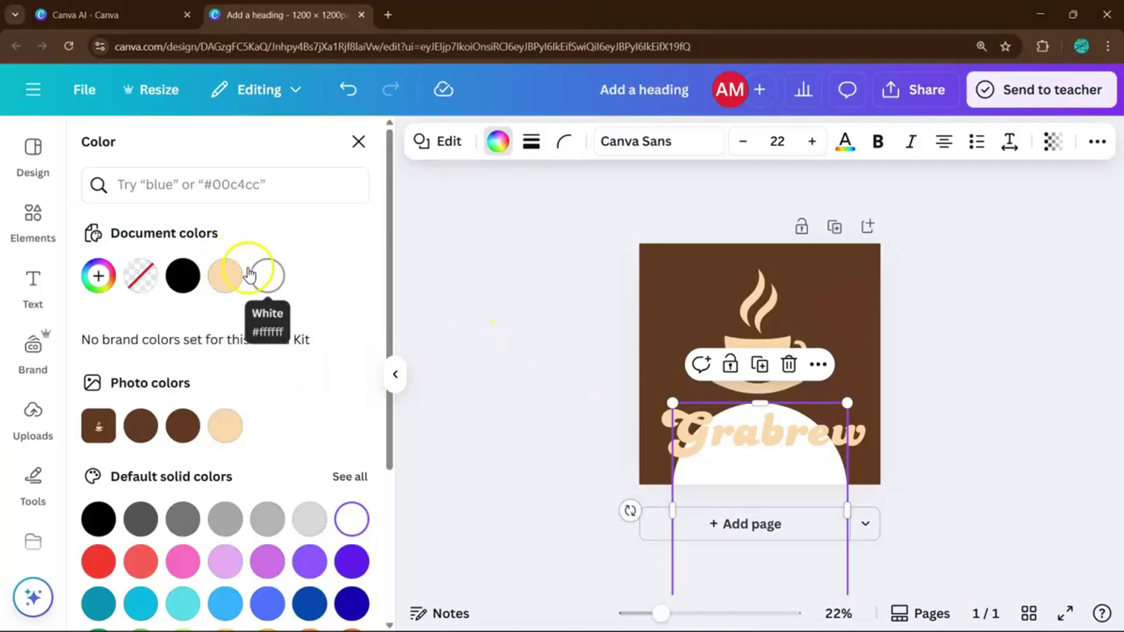
click(182, 274)
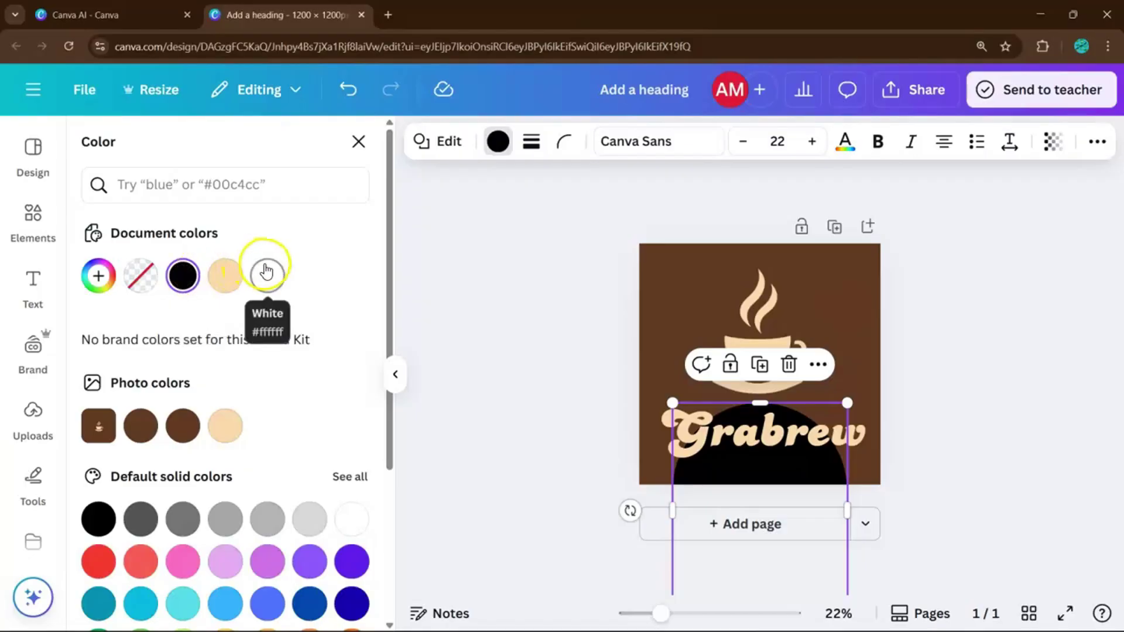
click(183, 426)
click(146, 441)
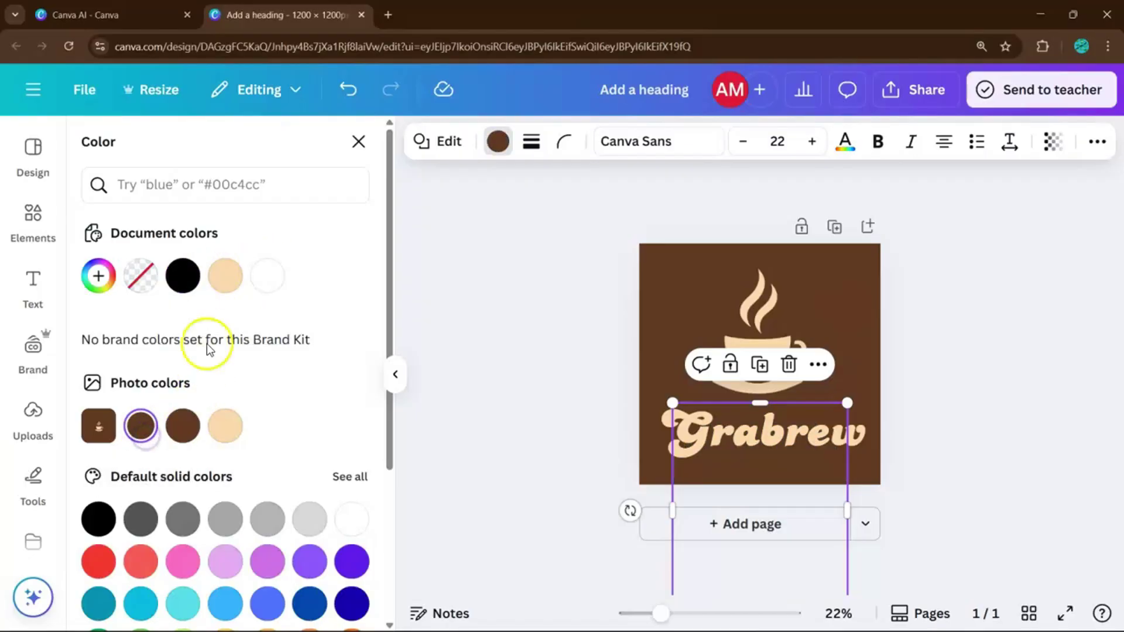
click(98, 276)
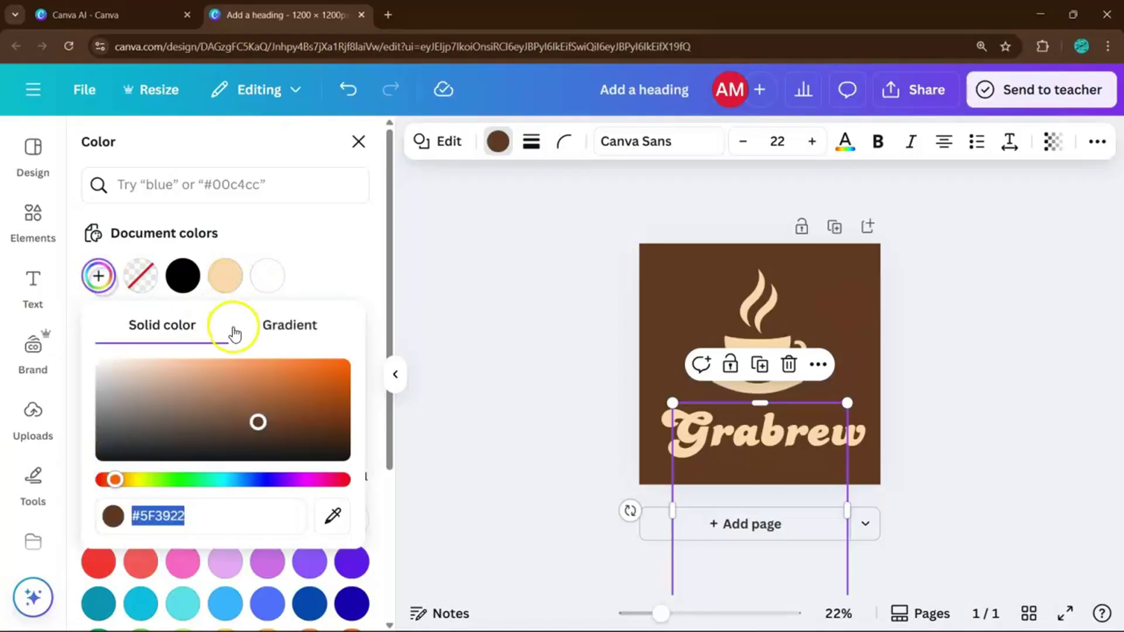
drag(279, 398, 277, 384)
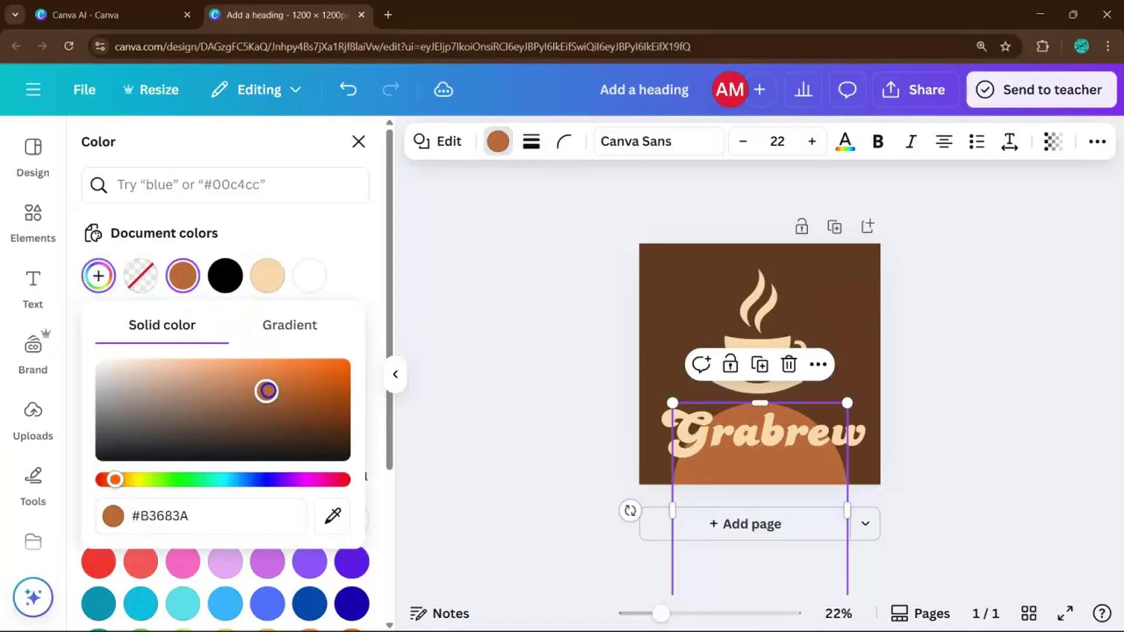
click(466, 423)
click(597, 431)
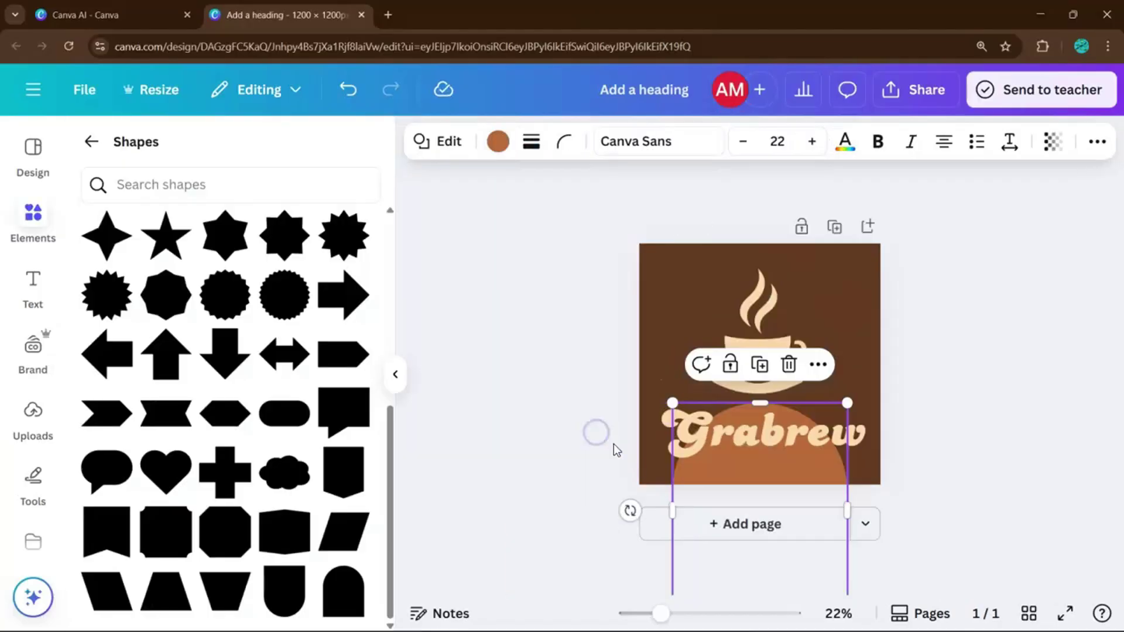
Deselect the canvas, hide the Shapes panel, and return to the Canva AI tab scrolled to the top.
click(580, 474)
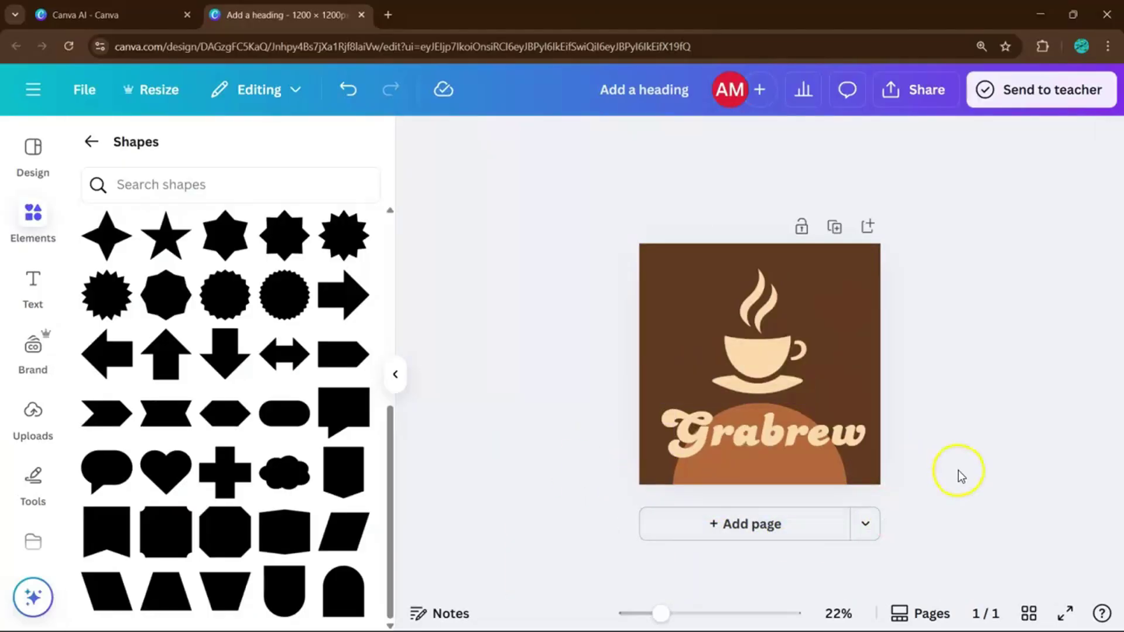
click(395, 374)
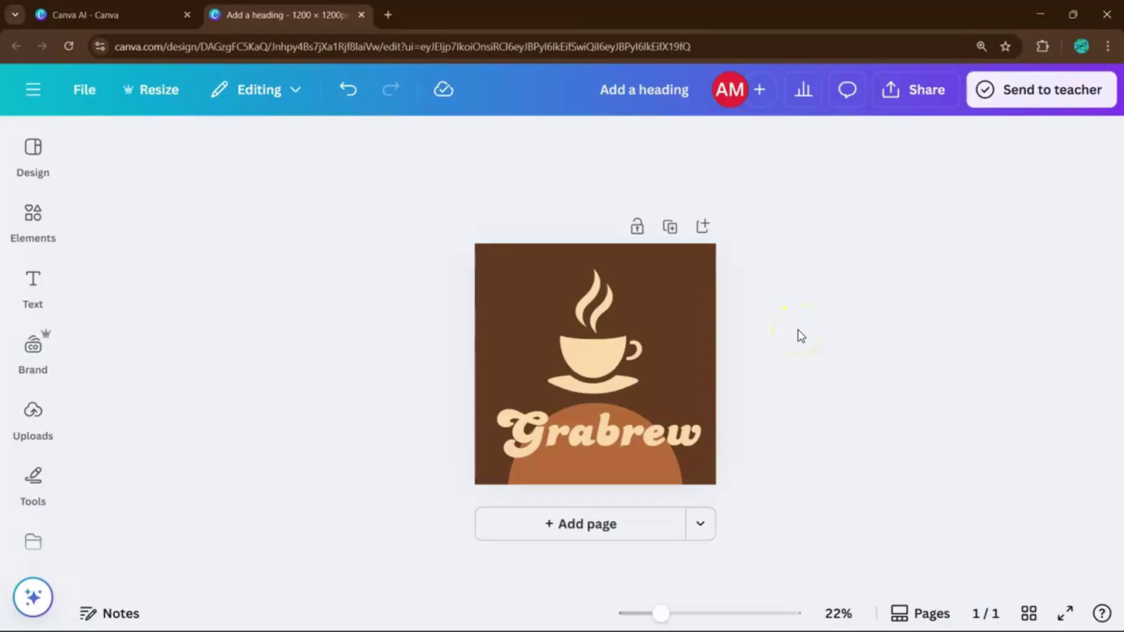
scroll(33, 503, down, 2)
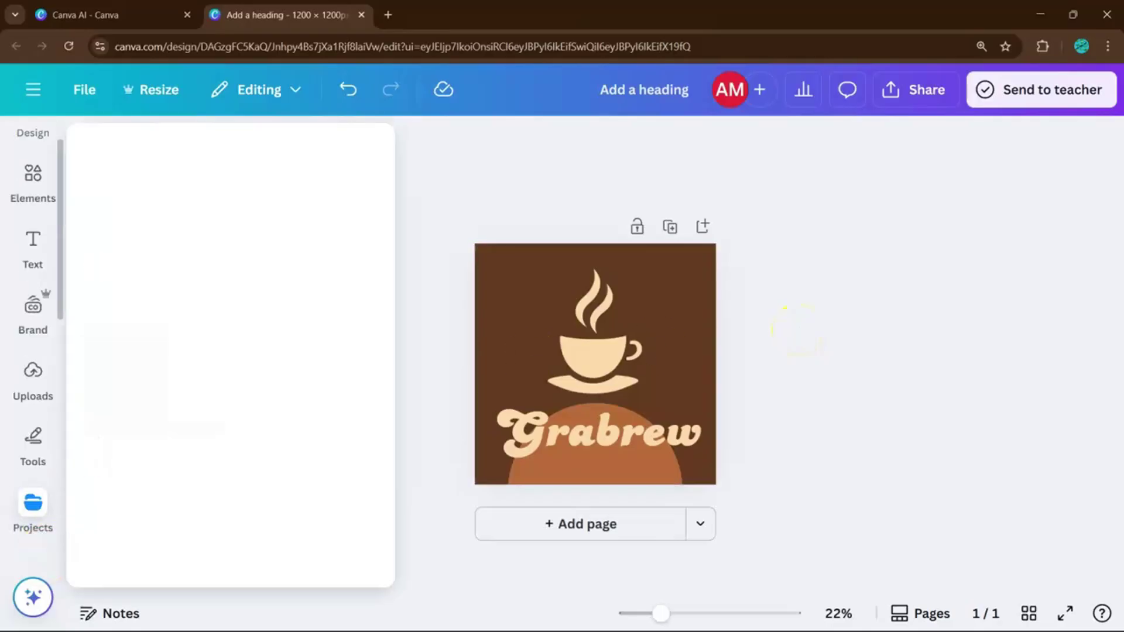
click(158, 8)
scroll(459, 134, up, 5)
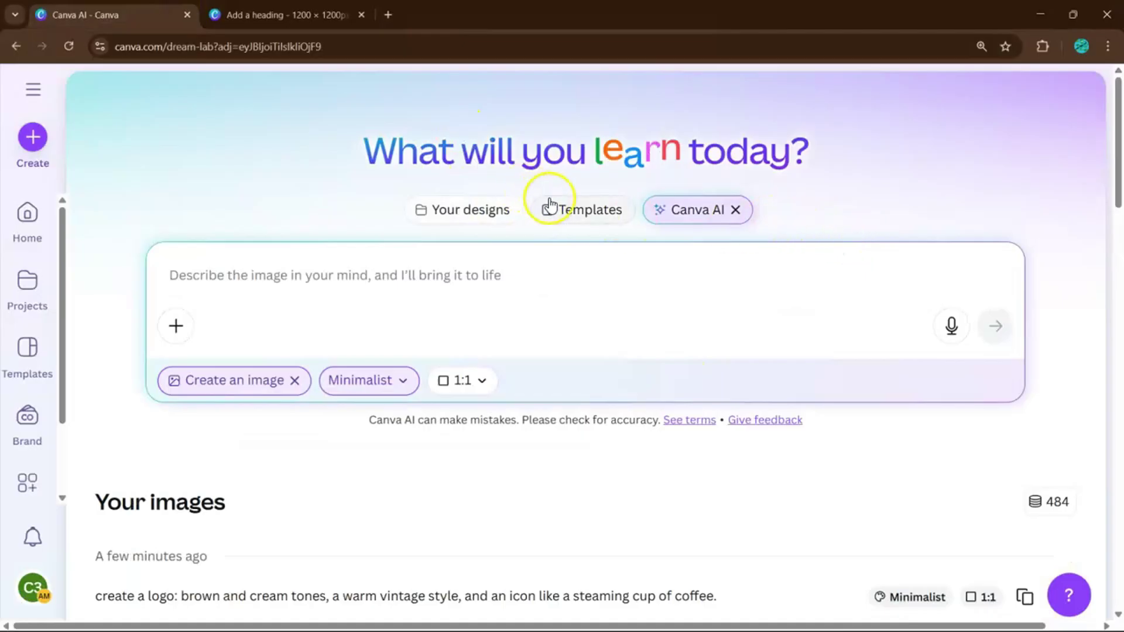
Create a new blank 500×500 Logo design via a 'logo' search and open its Elements library.
click(482, 209)
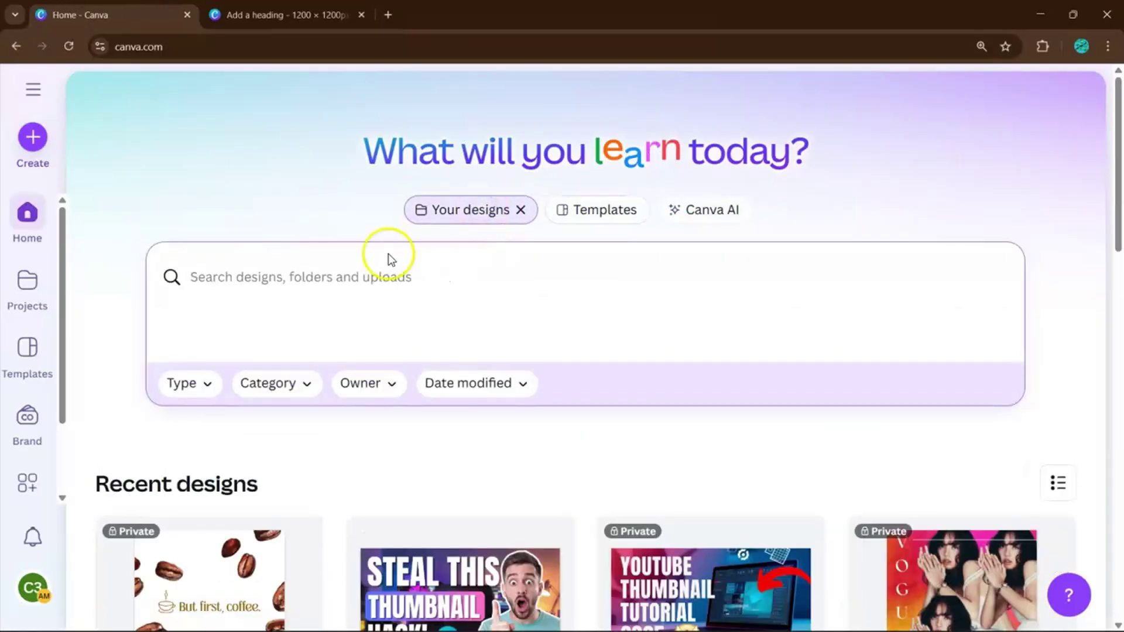
click(32, 134)
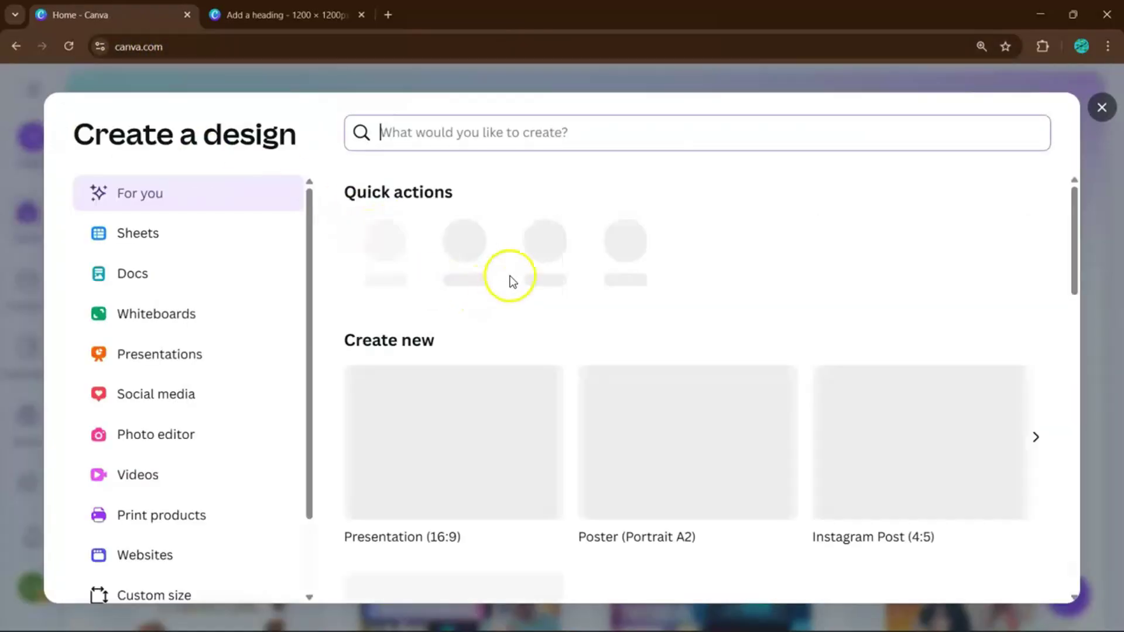
text(logo)
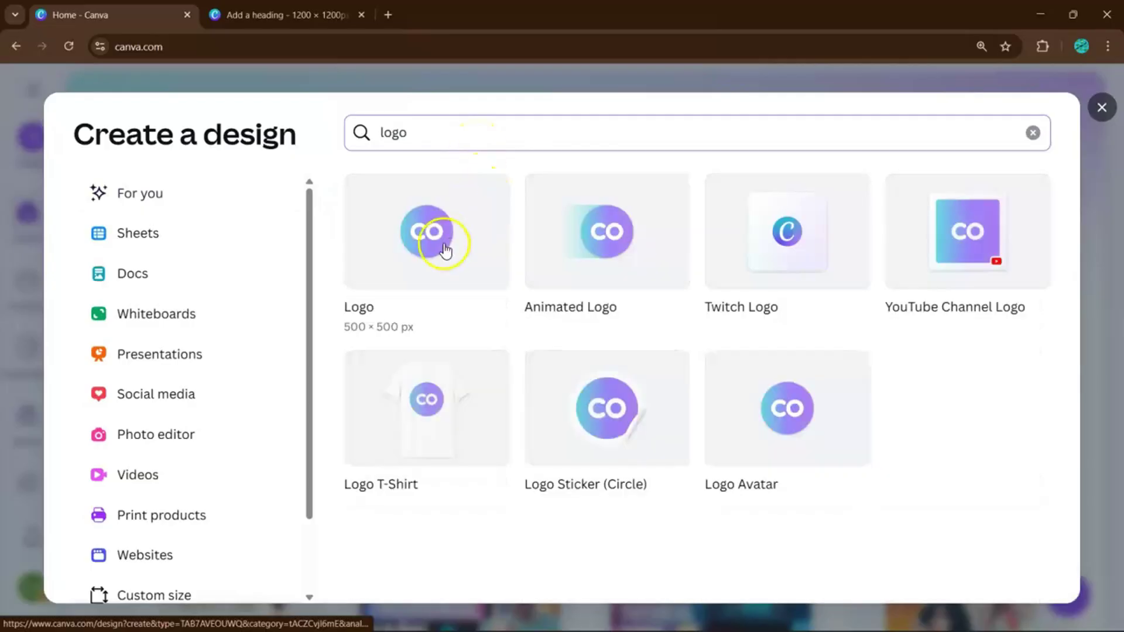
click(443, 250)
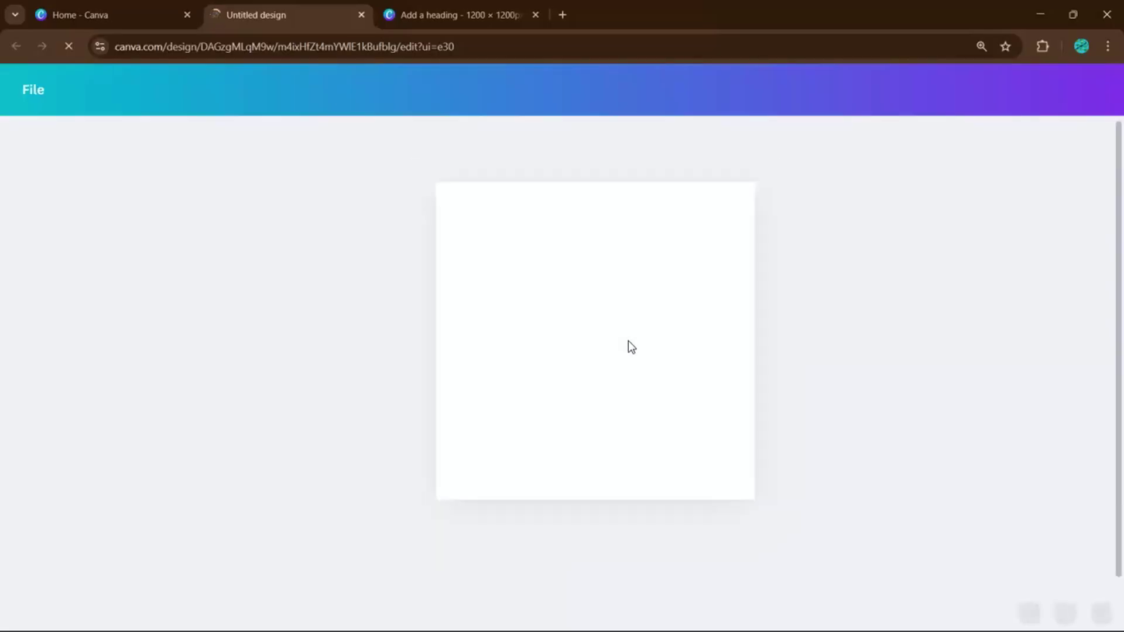
click(628, 341)
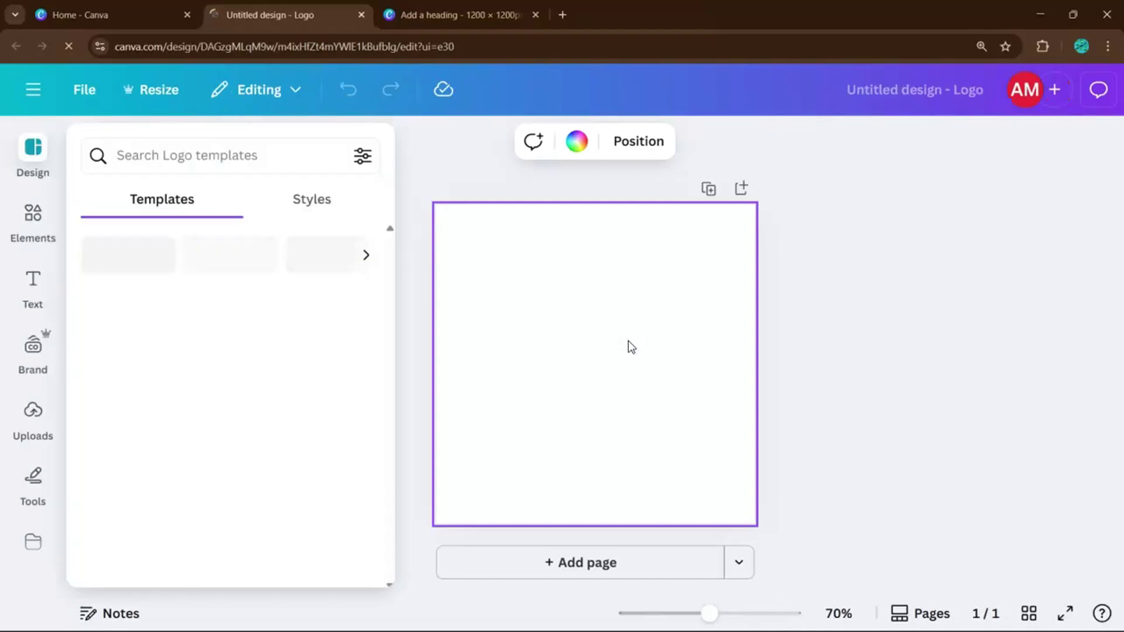
click(595, 339)
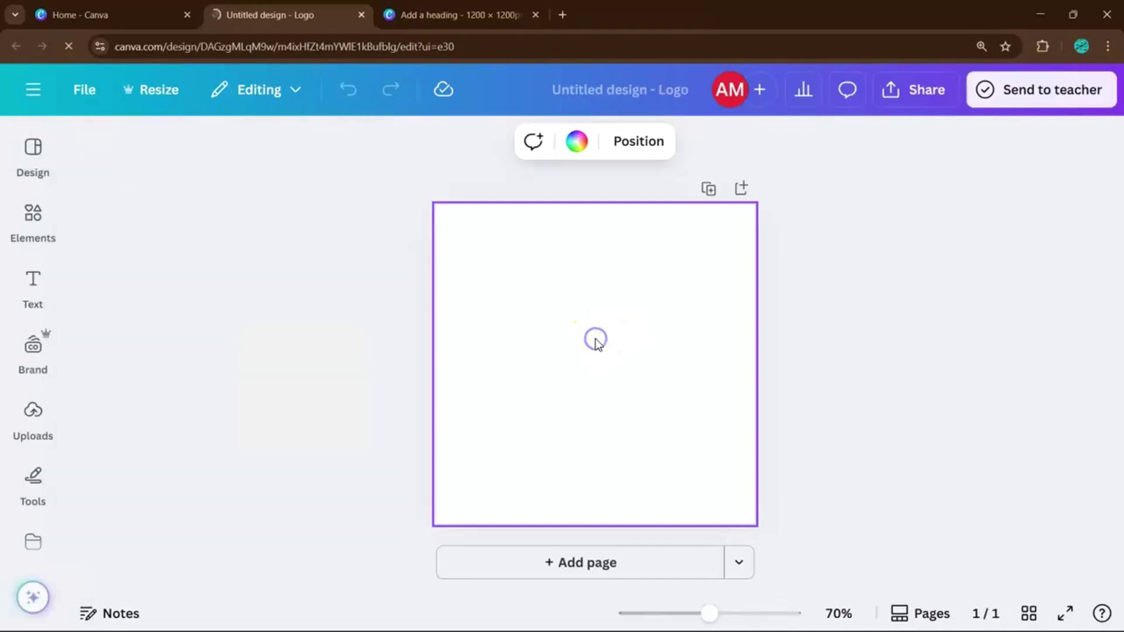
click(54, 210)
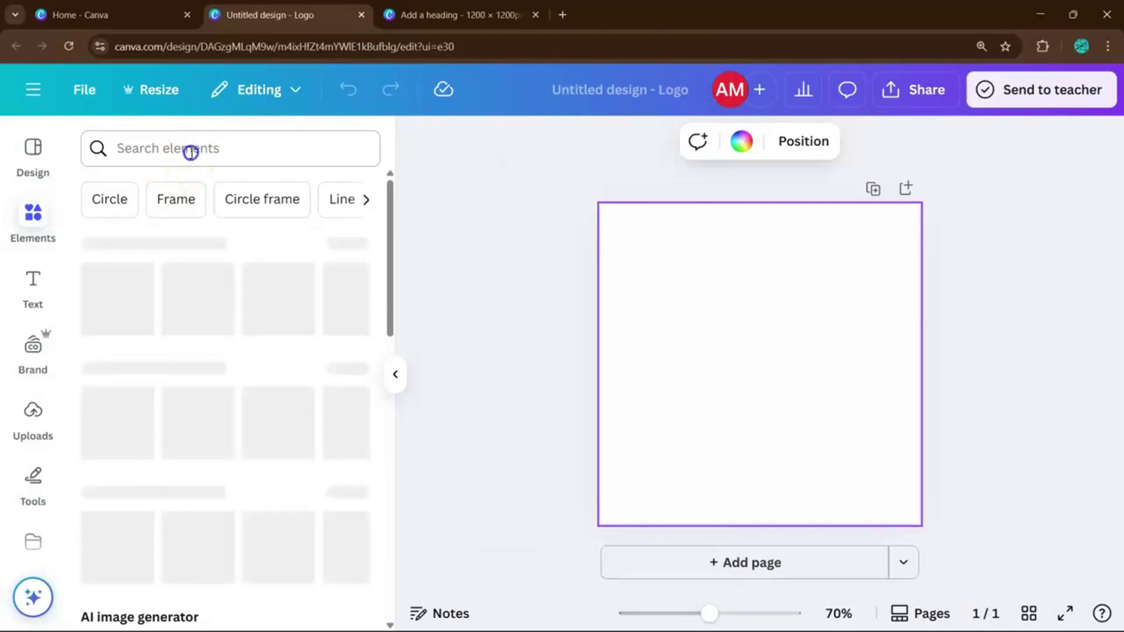
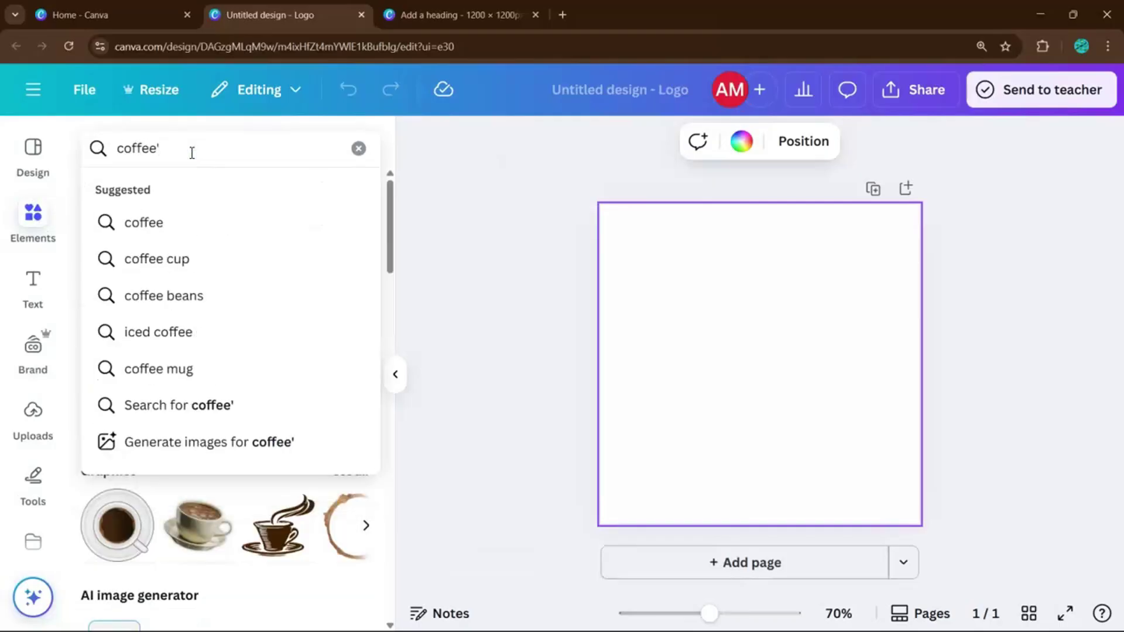
Search the Elements panel for 'coffee' graphics.
key(Return)
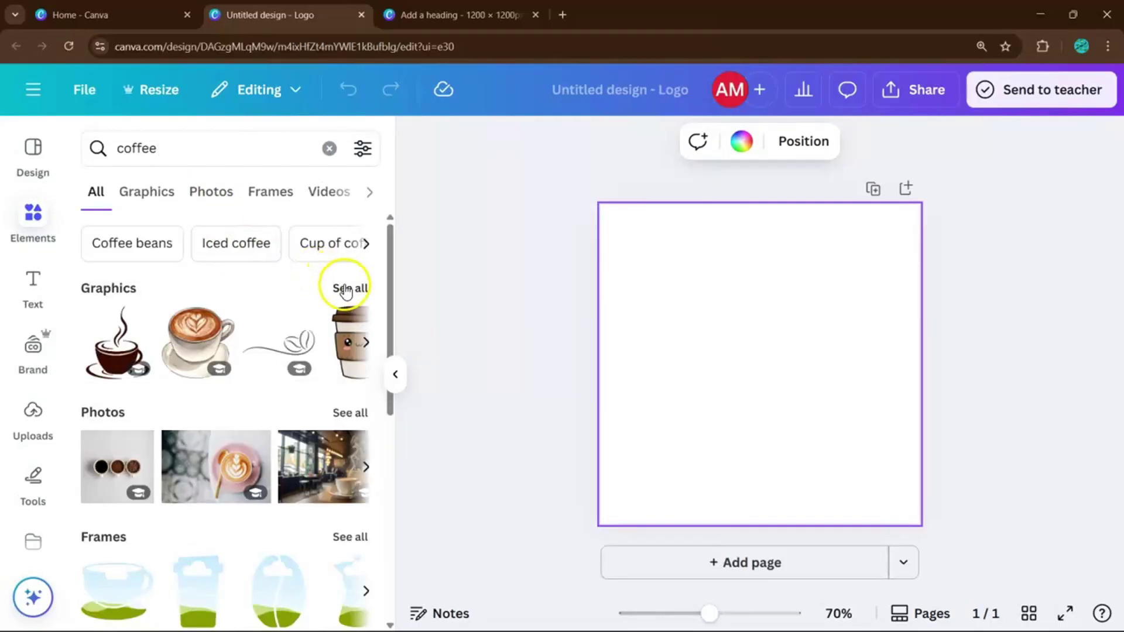
Show all coffee graphics results and browse through the grid.
click(346, 288)
scroll(259, 346, down, 3)
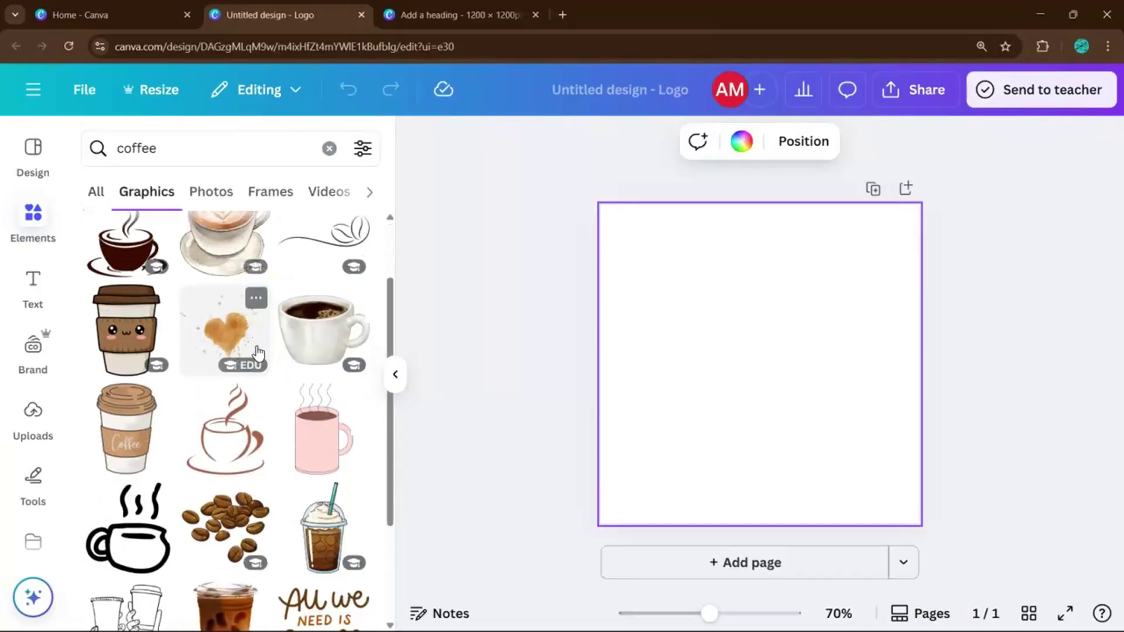
scroll(259, 346, down, 3)
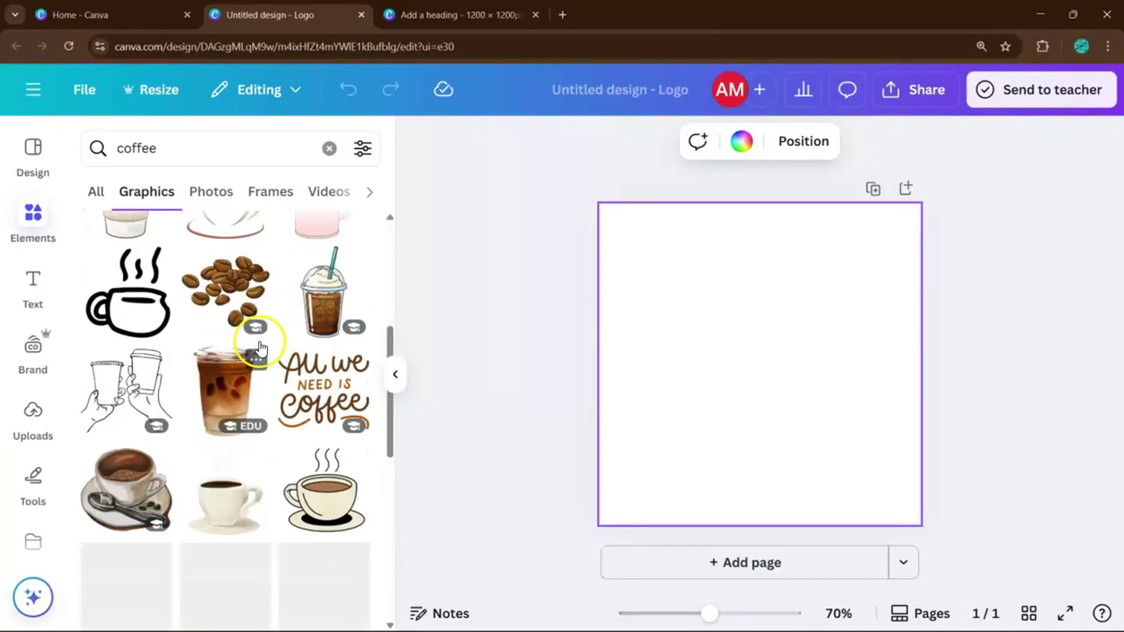
scroll(259, 346, down, 4)
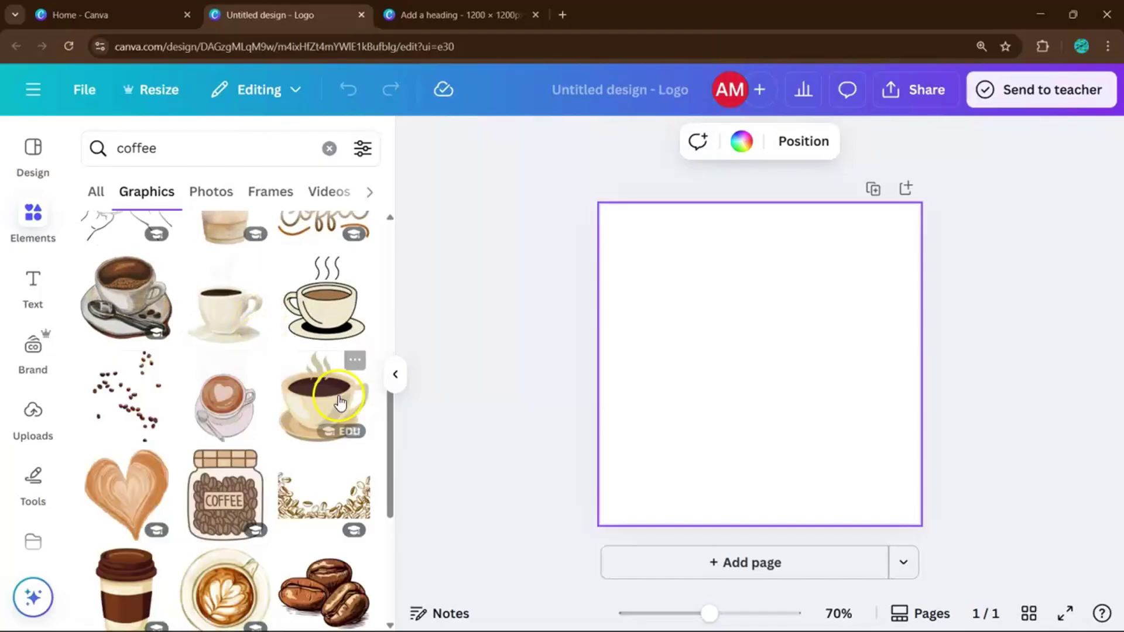
scroll(206, 447, down, 3)
scroll(208, 450, up, 2)
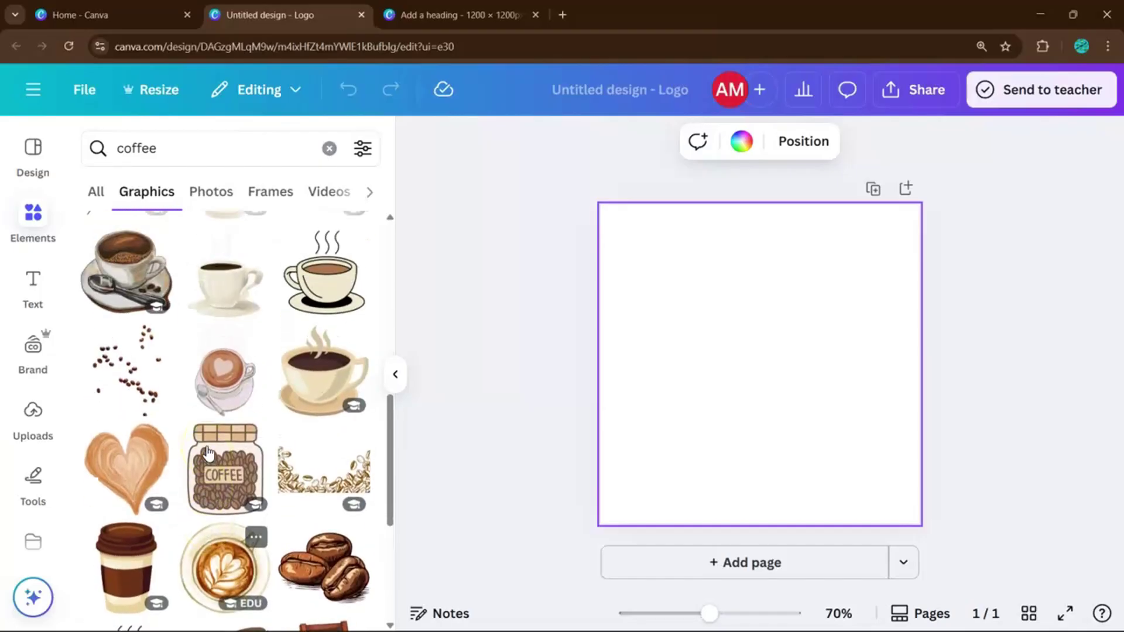
scroll(209, 452, down, 1)
scroll(209, 452, up, 2)
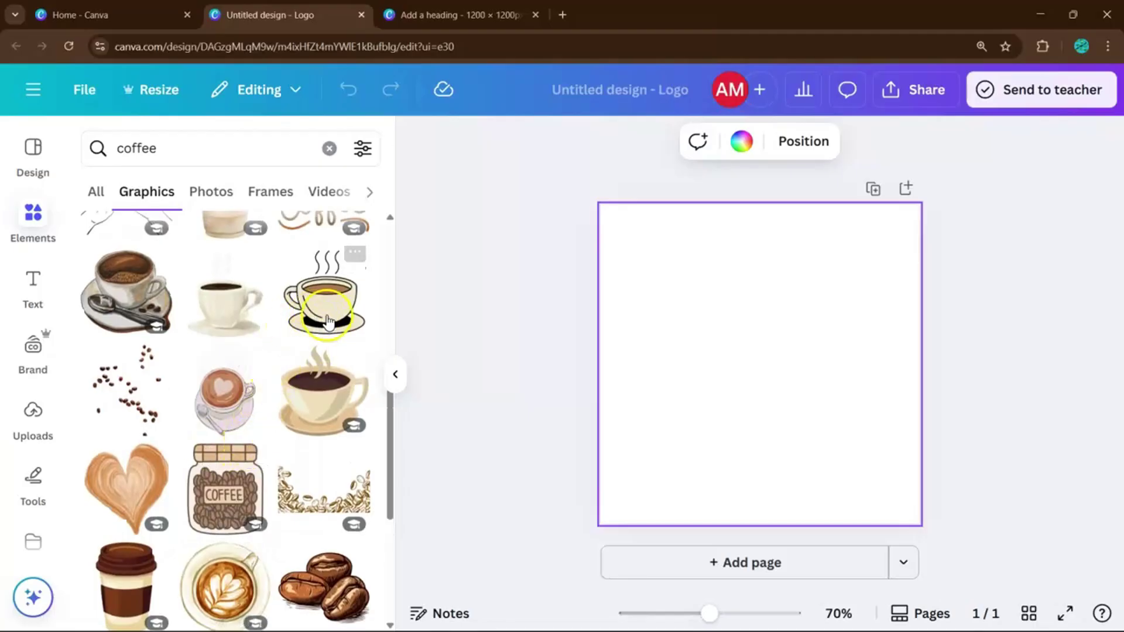
scroll(233, 302, down, 3)
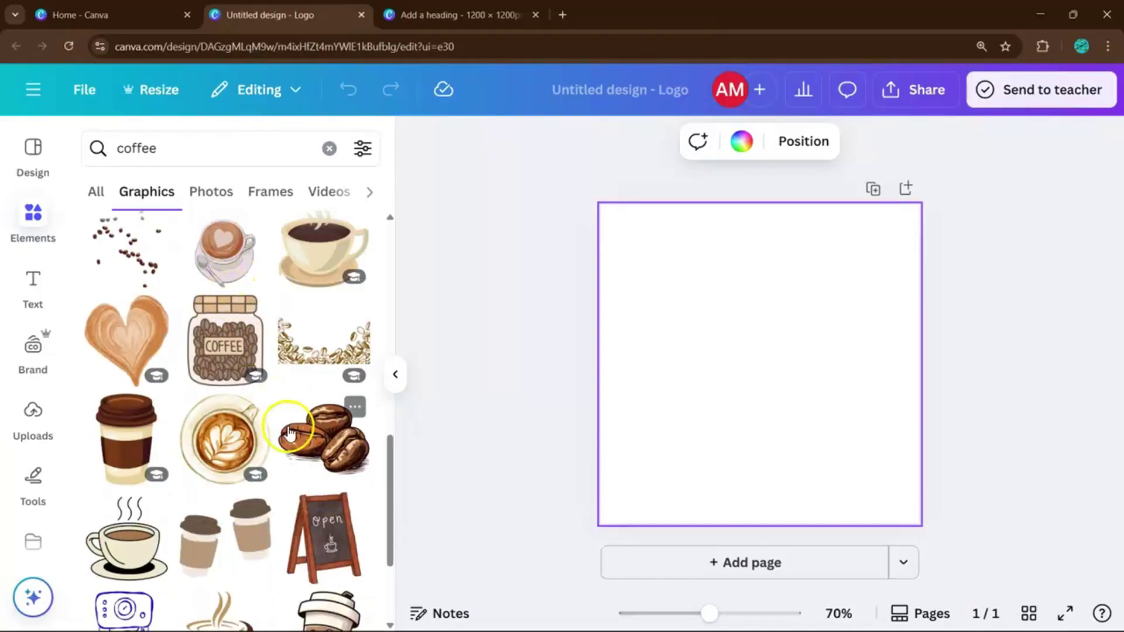
scroll(287, 429, down, 2)
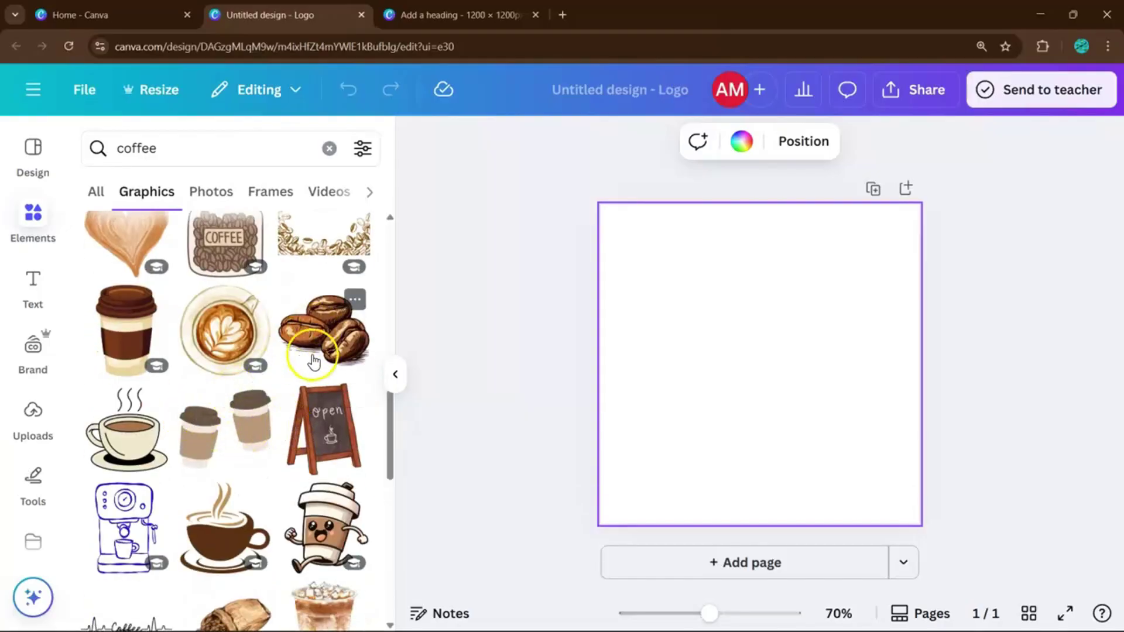
scroll(292, 447, down, 3)
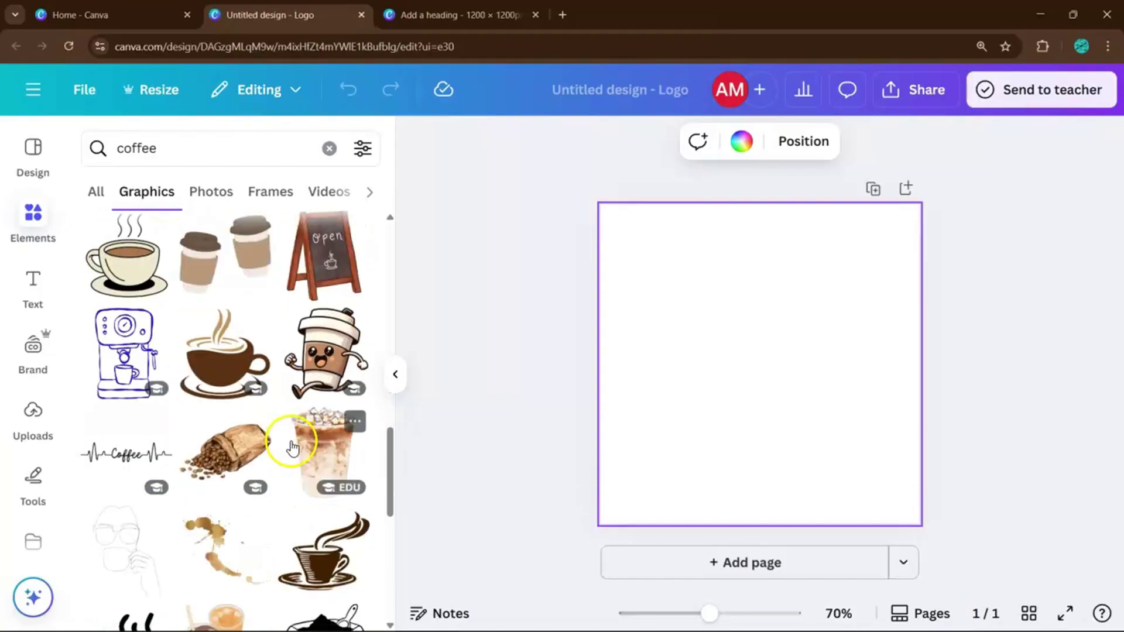
Try the coffee bean sack graphic on the page, resize it, then delete it.
click(233, 469)
click(722, 368)
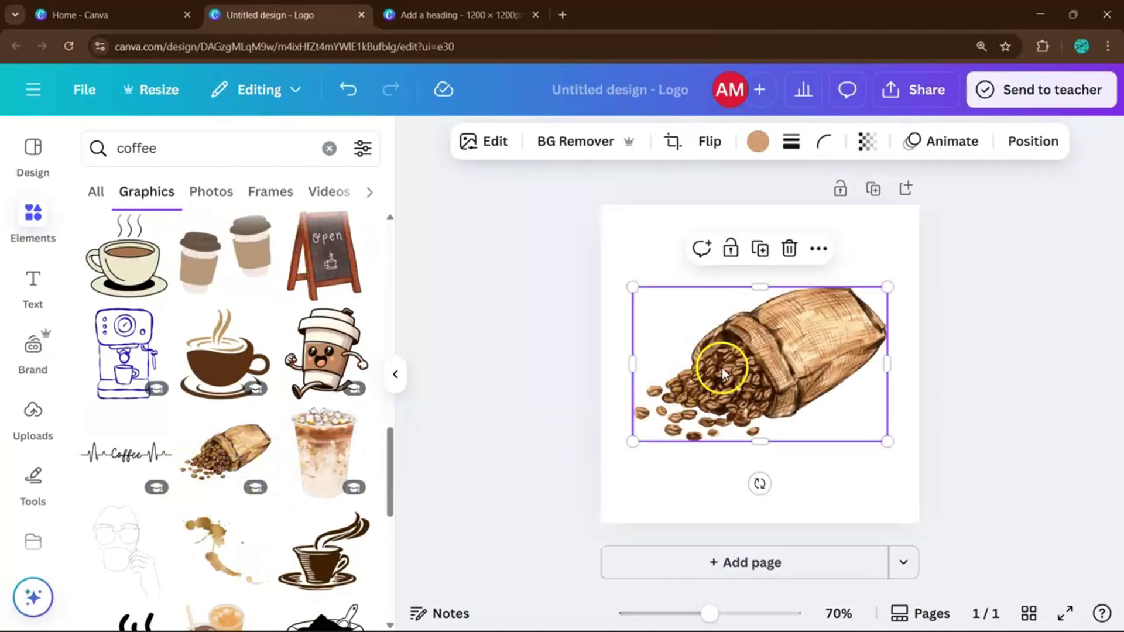
drag(730, 350, 724, 319)
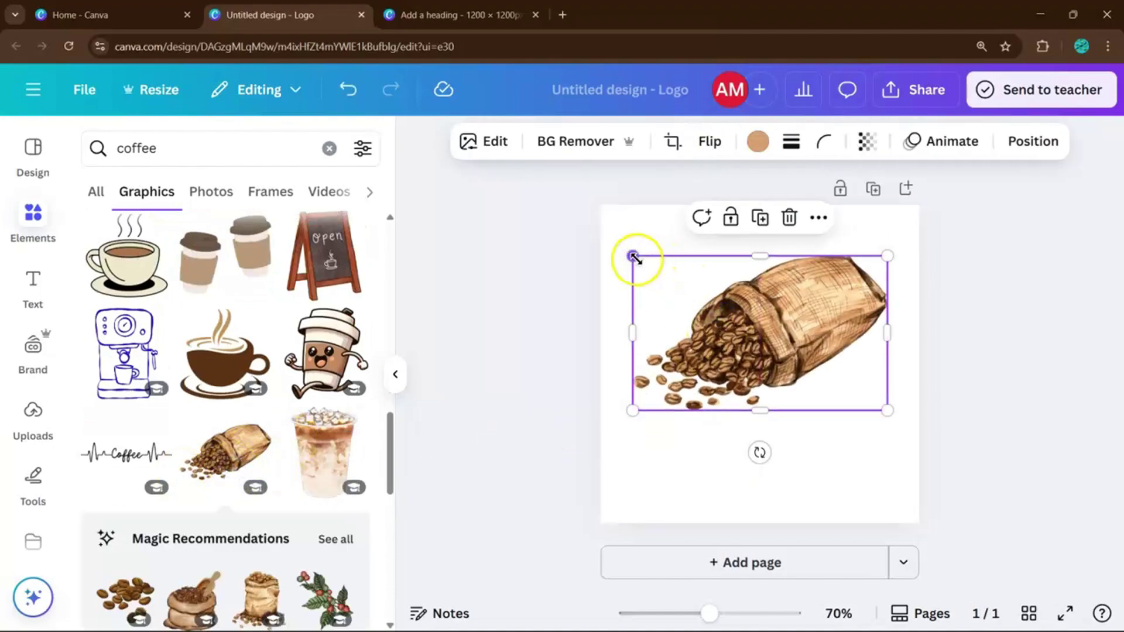
drag(661, 273, 703, 296)
drag(762, 331, 734, 298)
key(Delete)
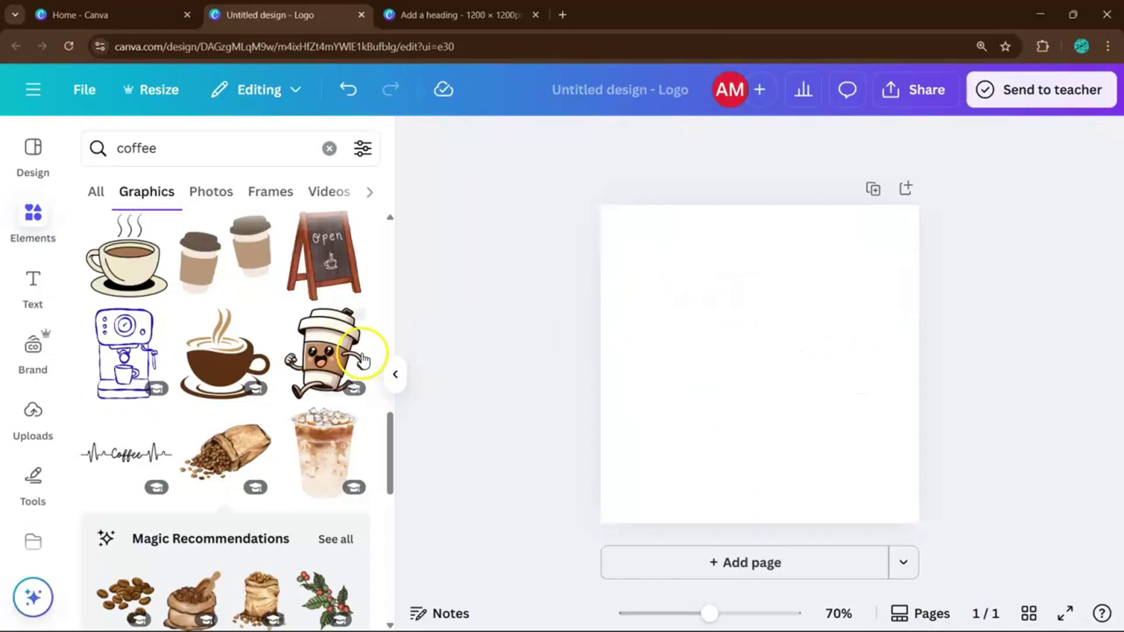
Browse further down the coffee graphics results for another illustration.
scroll(271, 381, down, 4)
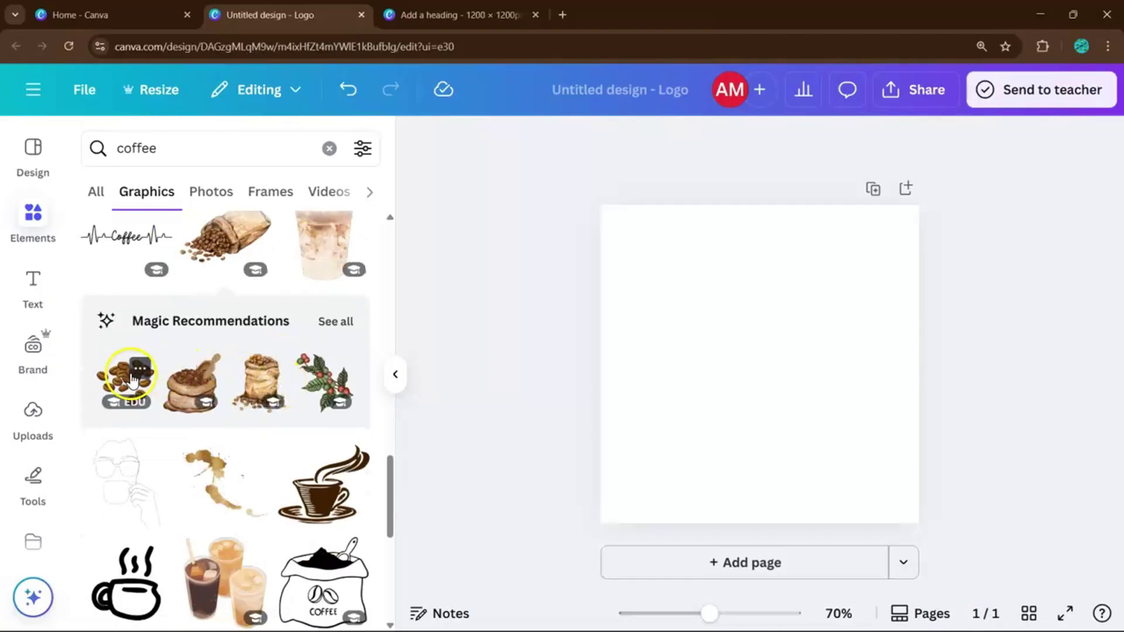
scroll(208, 417, down, 2)
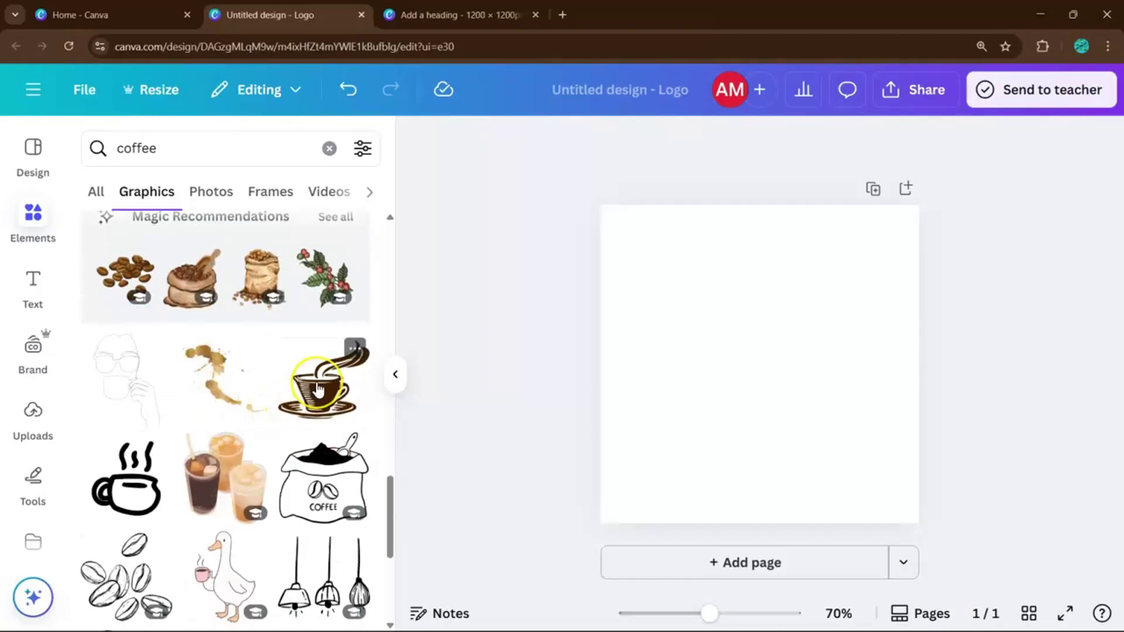
scroll(318, 389, down, 5)
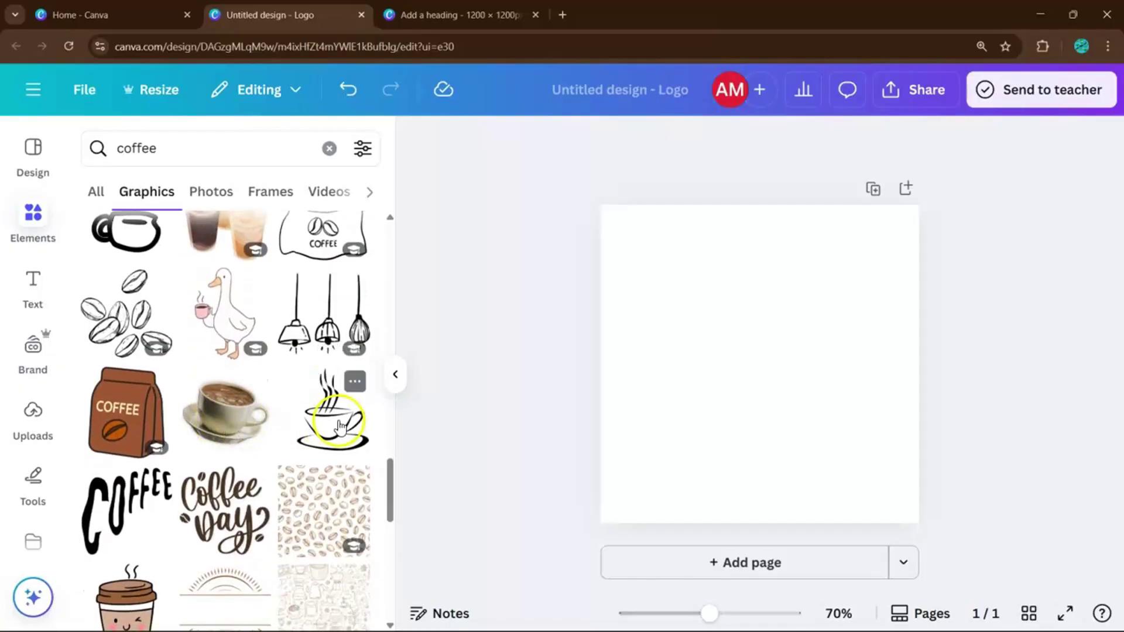
scroll(341, 426, down, 8)
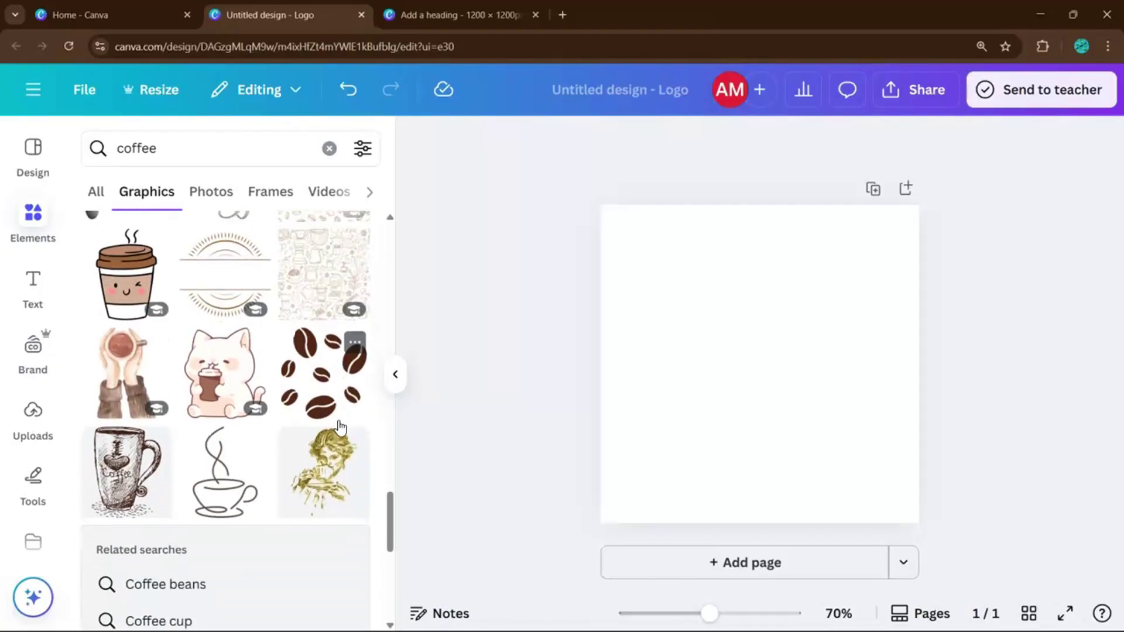
scroll(235, 403, down, 7)
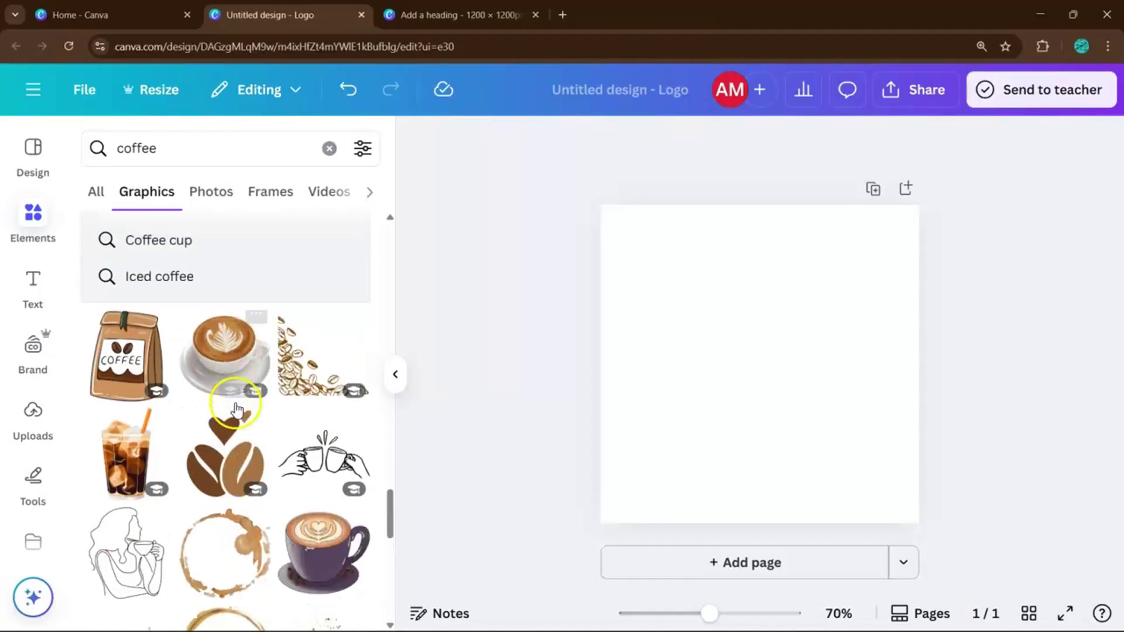
scroll(236, 409, down, 4)
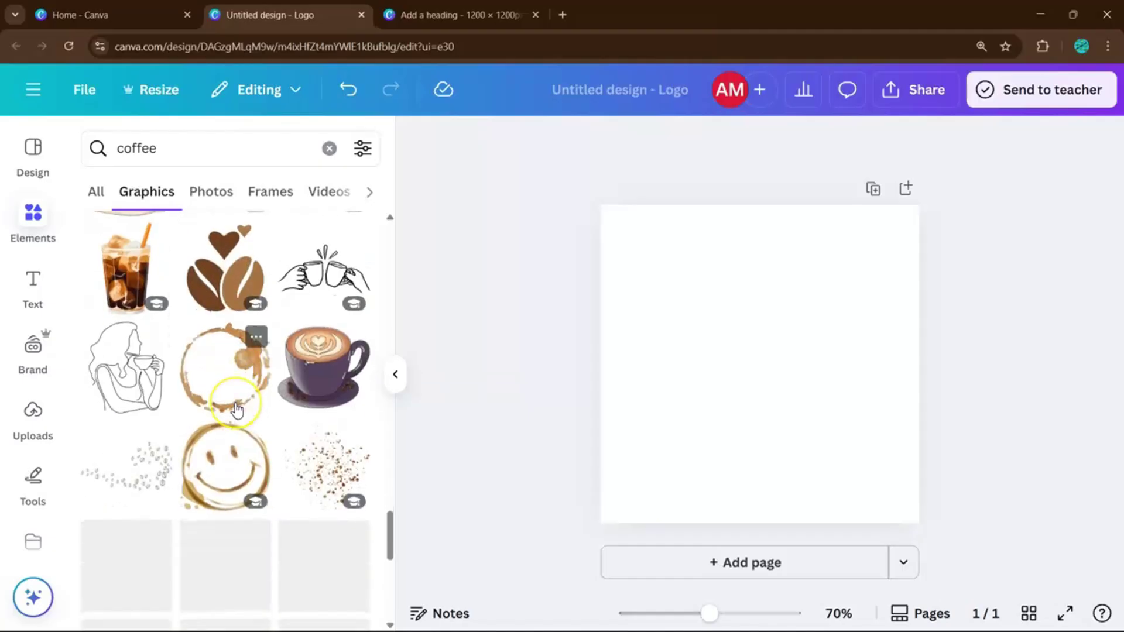
scroll(236, 410, down, 3)
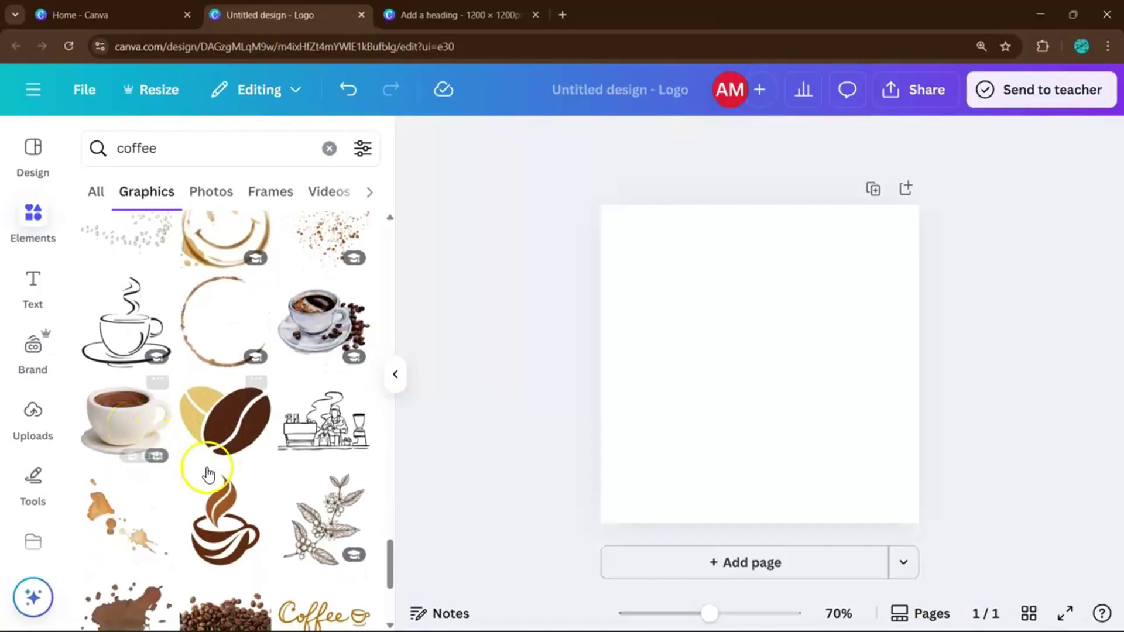
Add the brown steaming coffee-cup graphic, move it higher and shrink it.
click(224, 521)
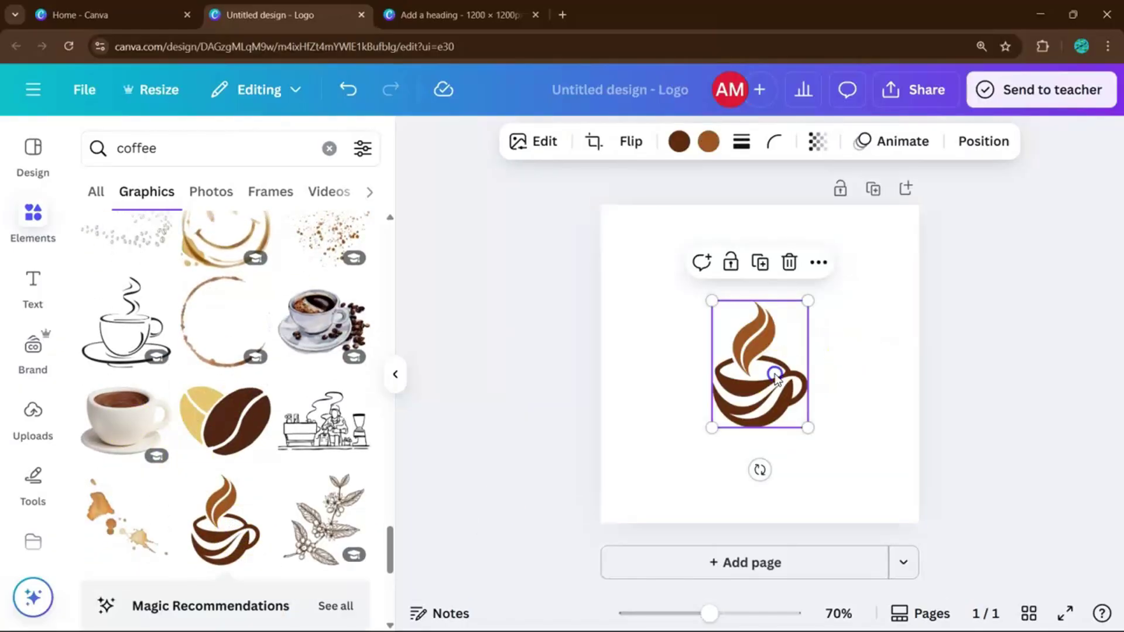
drag(778, 367, 778, 331)
drag(711, 262, 755, 288)
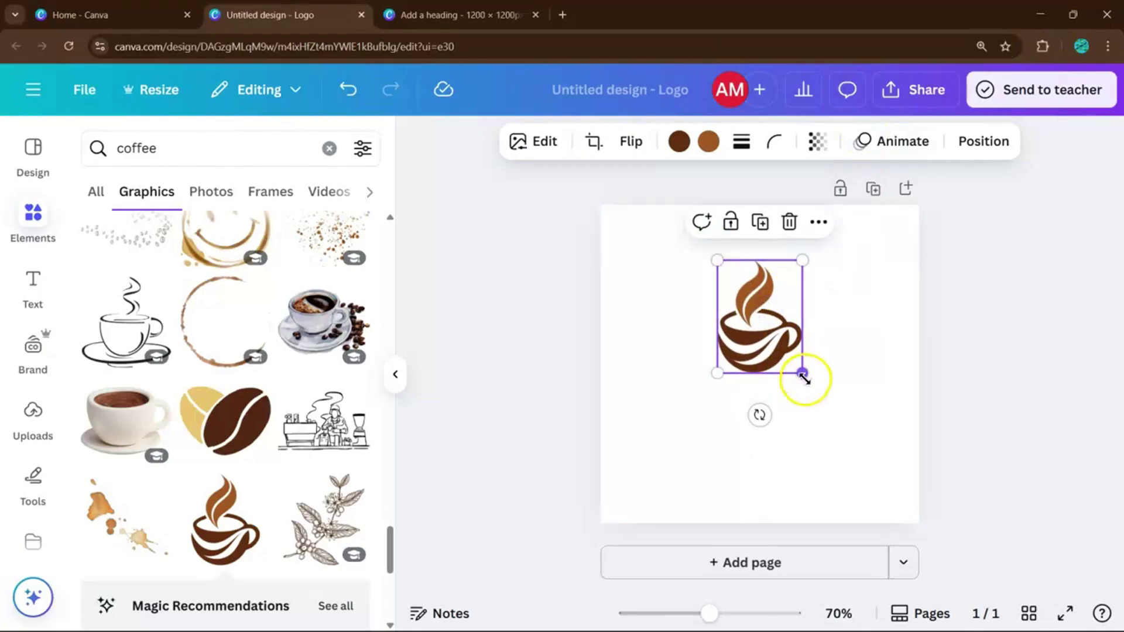
click(851, 374)
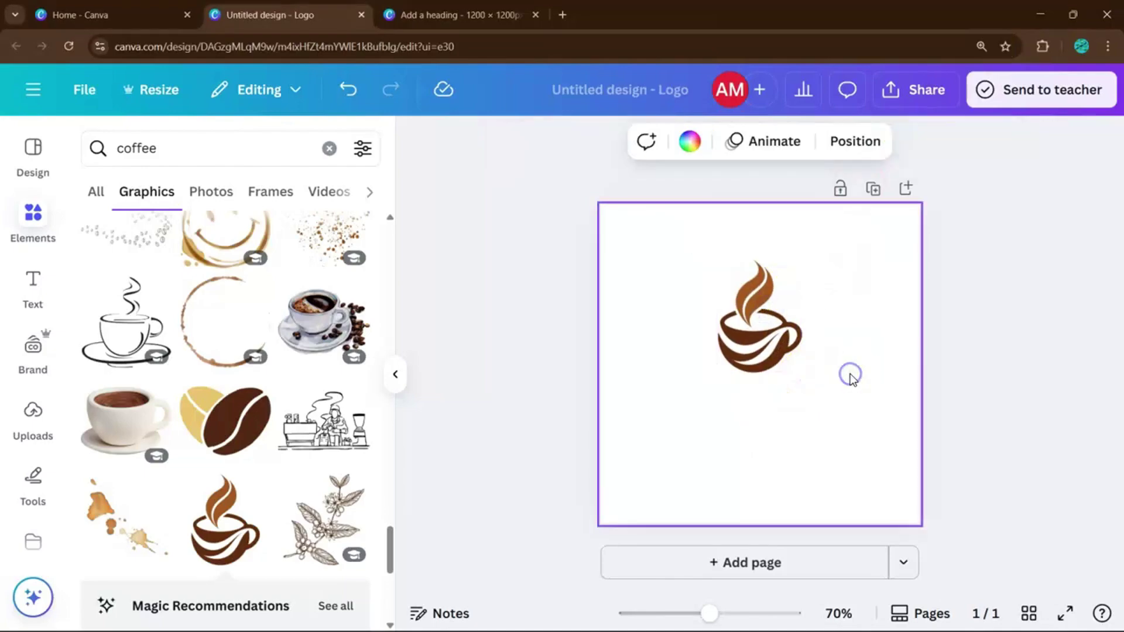
click(401, 375)
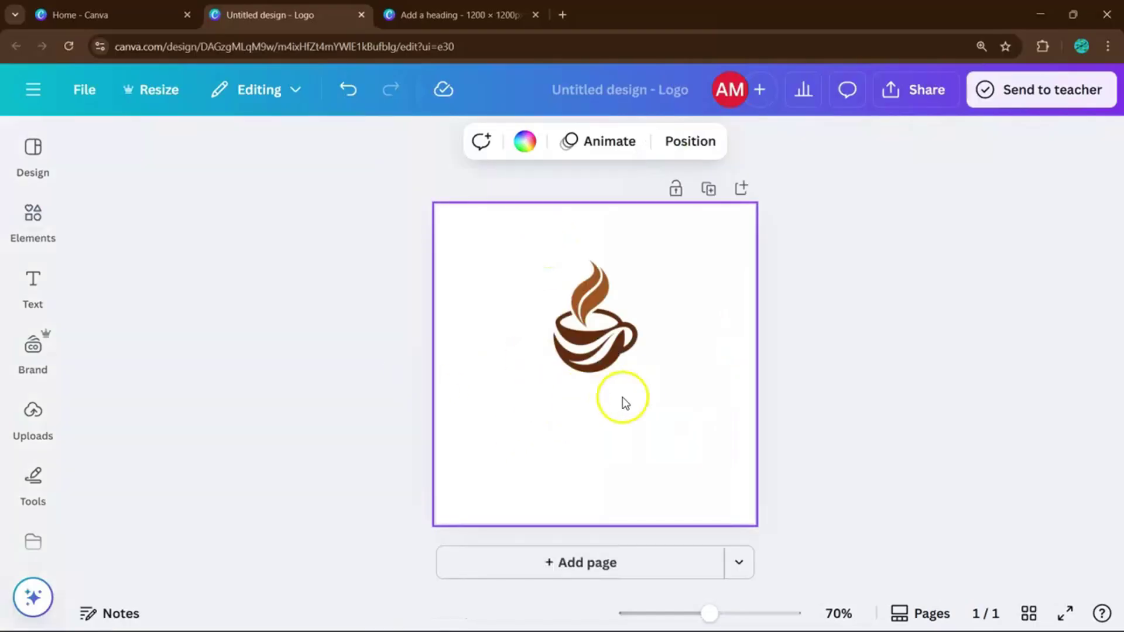
click(29, 282)
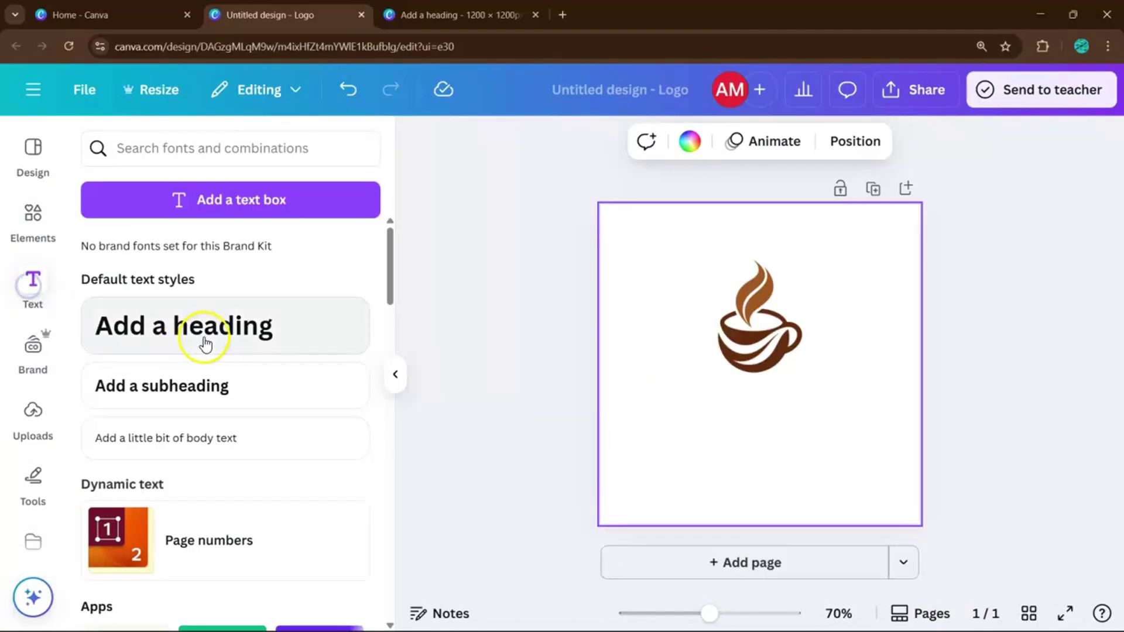
Add a text box below the cup and type 'Grabrew' into it.
key(t)
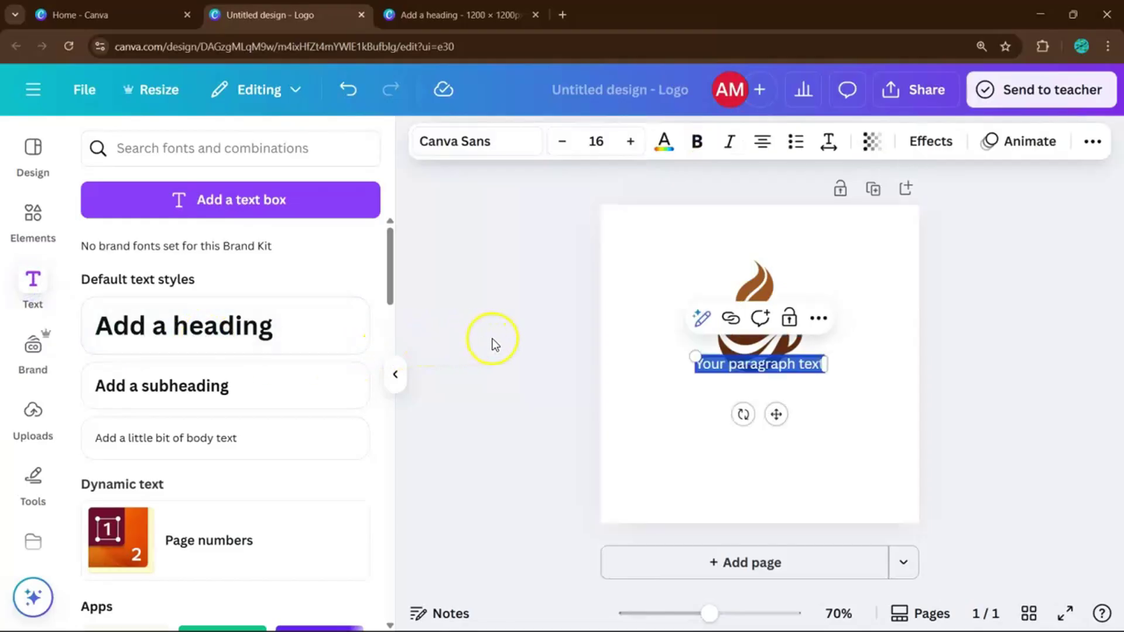
click(397, 375)
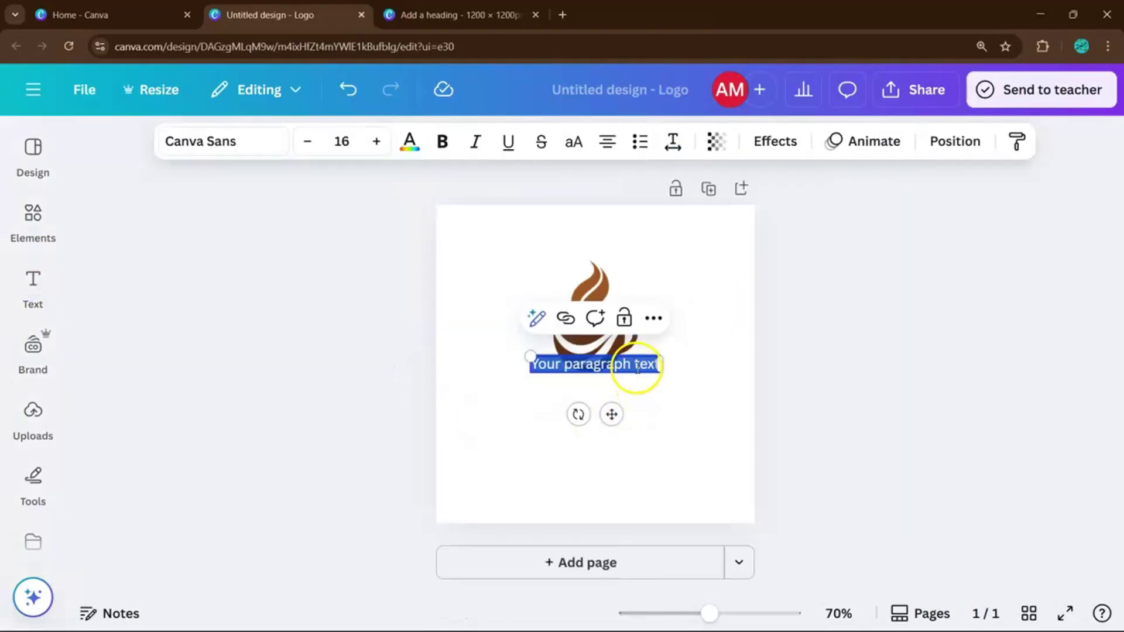
click(659, 386)
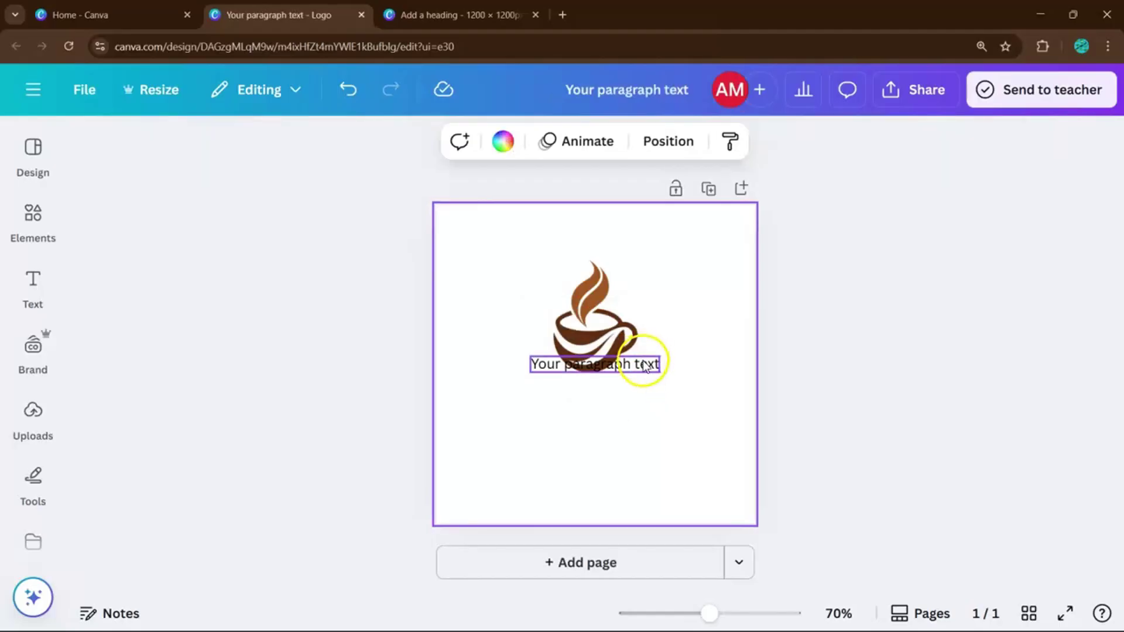
drag(644, 366, 642, 405)
double_click(643, 405)
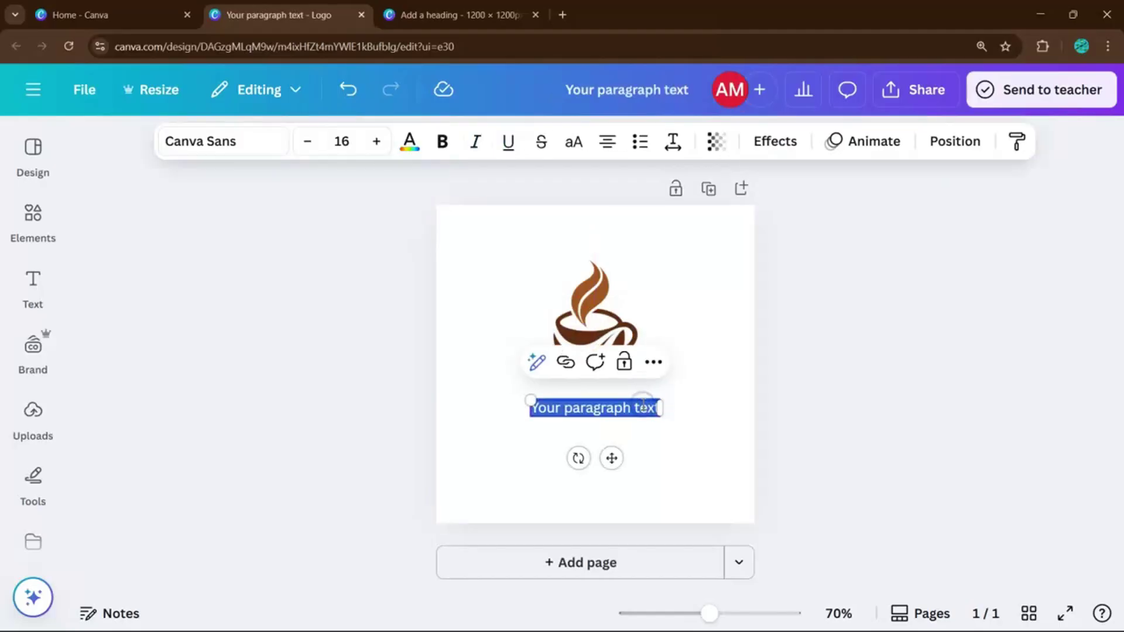
text(Grab)
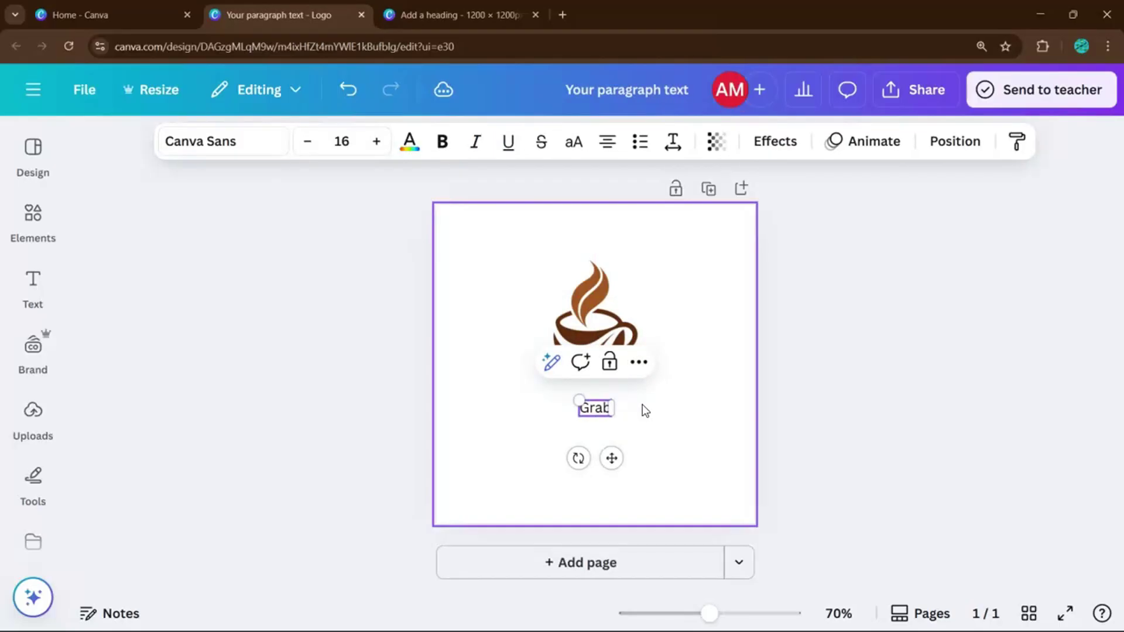
text(rew)
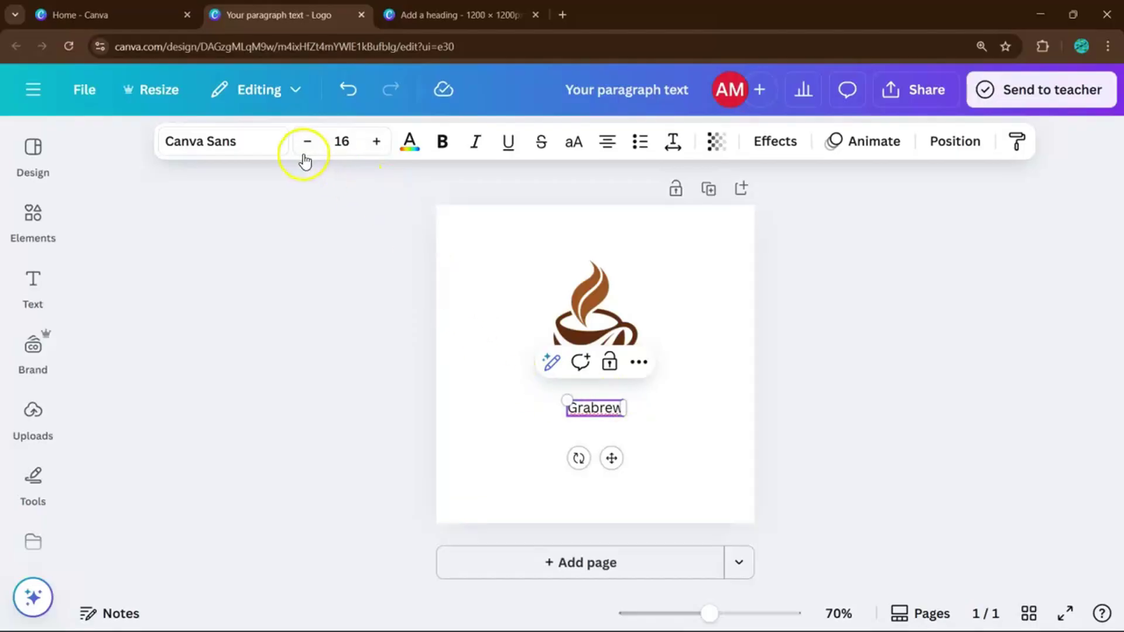
Set Grabrew in Loubag, enlarge it to 31.1 and place it under the cup.
click(265, 144)
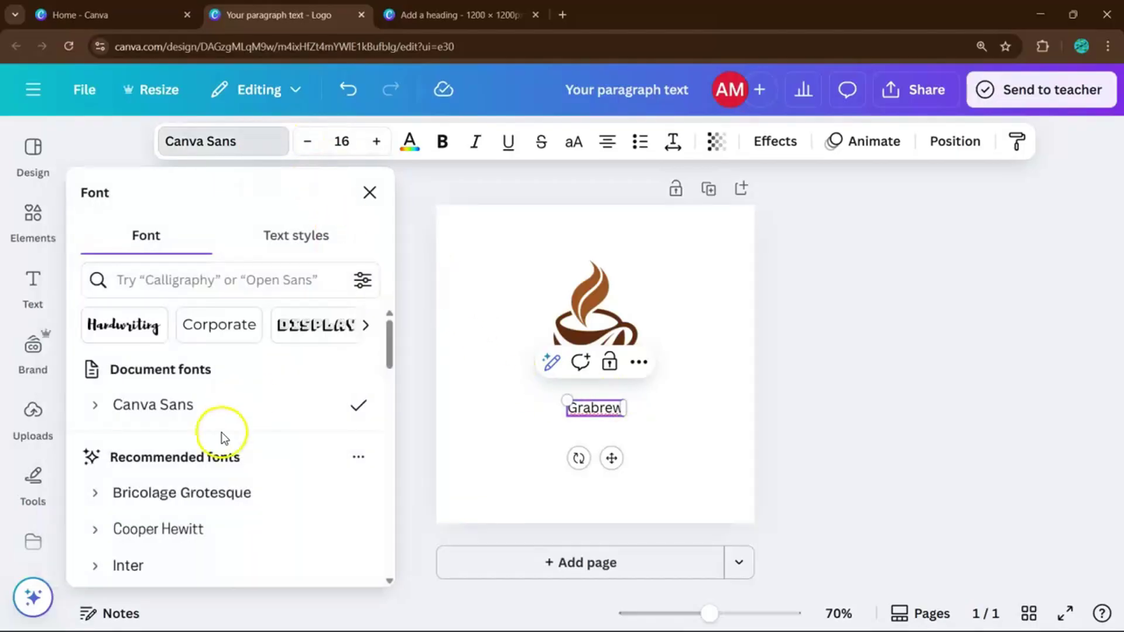
scroll(222, 435, down, 3)
scroll(223, 439, down, 3)
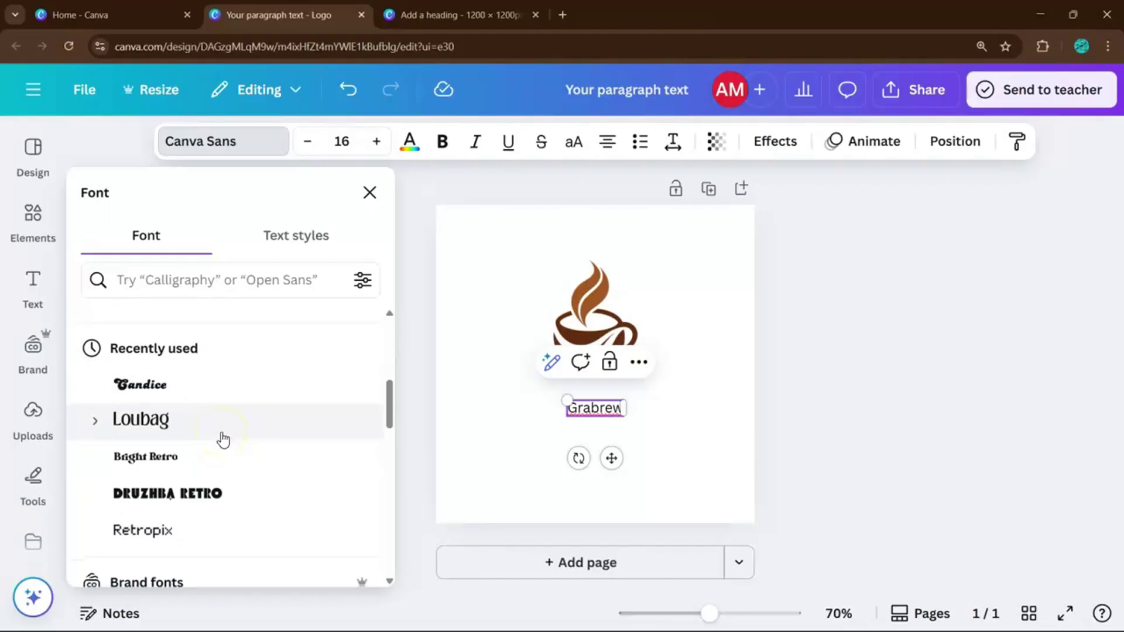
scroll(225, 468, down, 1)
click(225, 373)
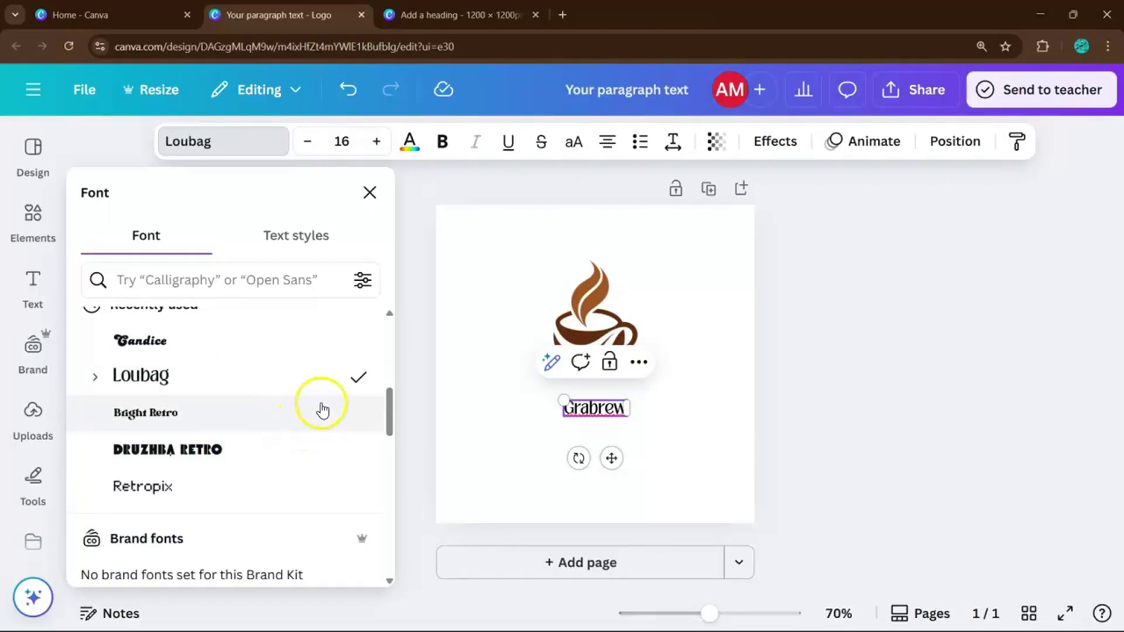
drag(548, 399, 487, 384)
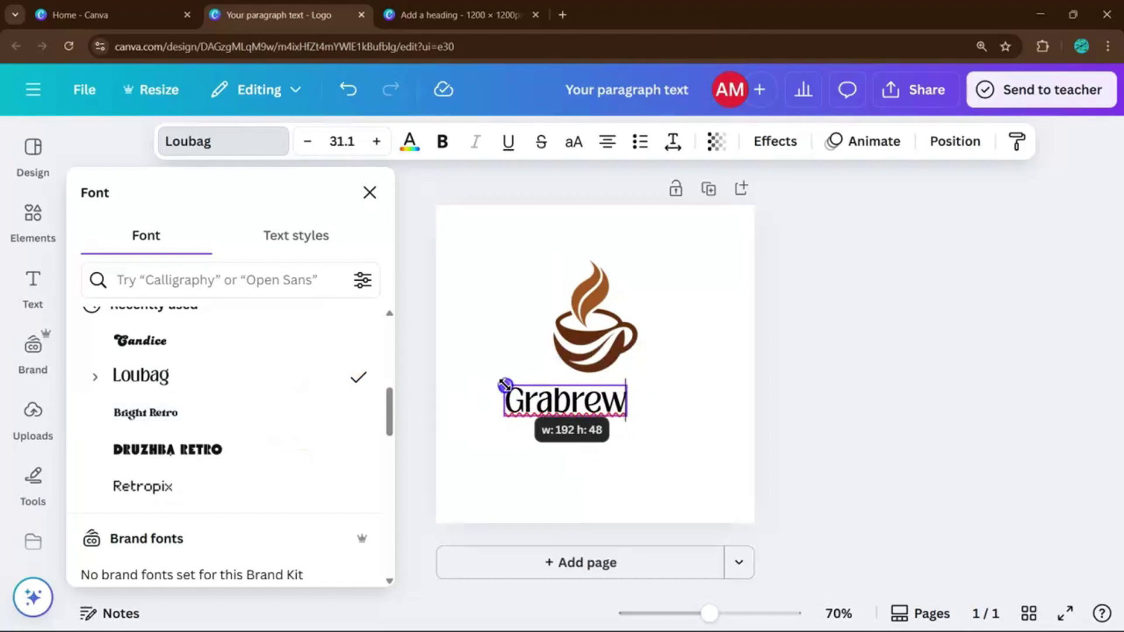
click(668, 444)
drag(600, 412, 650, 429)
Place Grabrew beside the coffee cup and shrink the cup to match.
click(588, 333)
drag(589, 333, 521, 385)
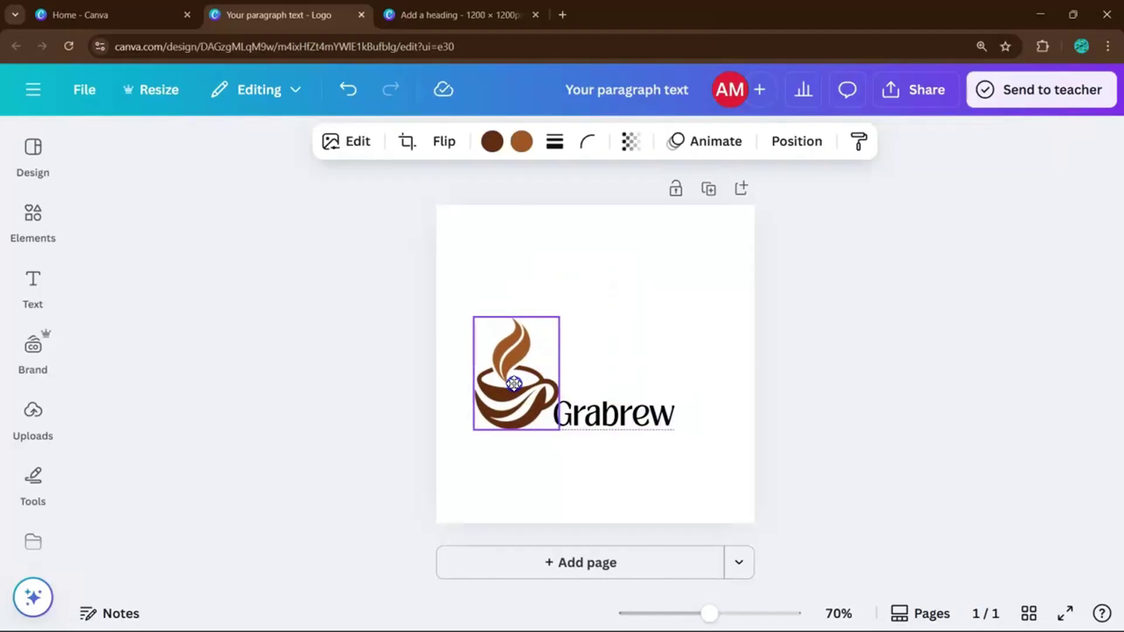
drag(612, 412, 631, 389)
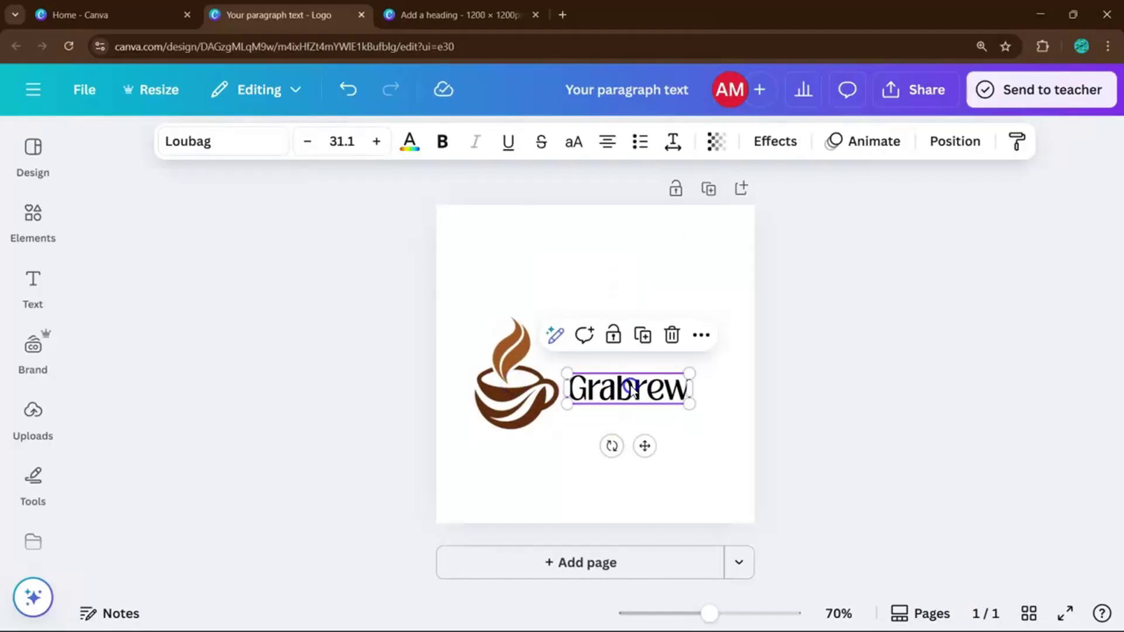
click(513, 389)
drag(557, 427, 538, 378)
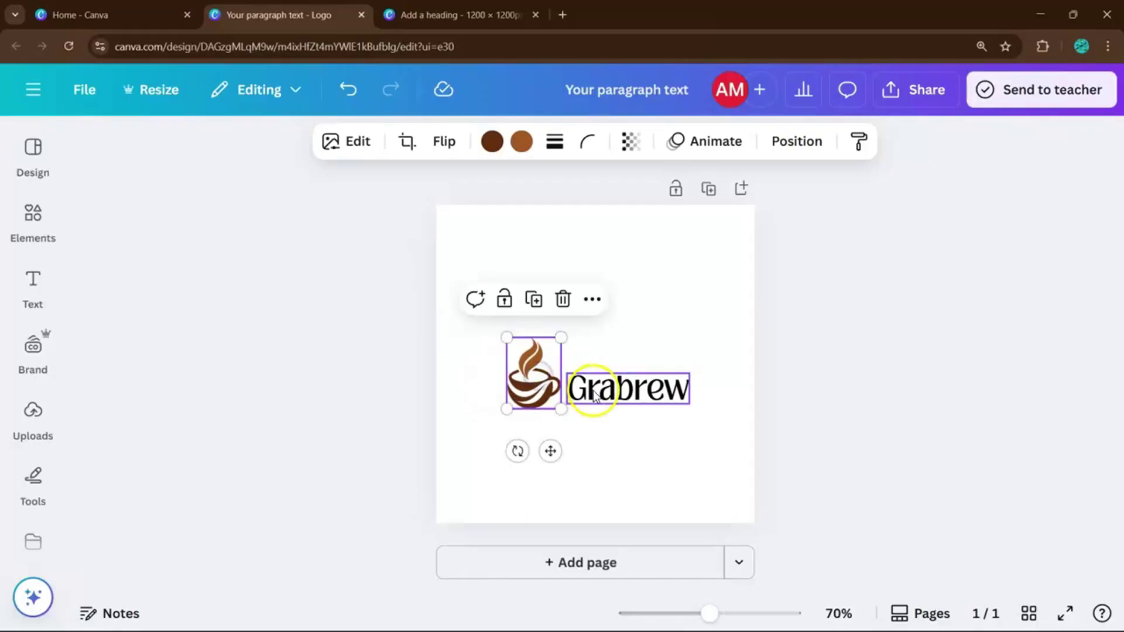
Move the cup and Grabrew together to the page centre and fine-tune the spacing.
drag(630, 437, 514, 359)
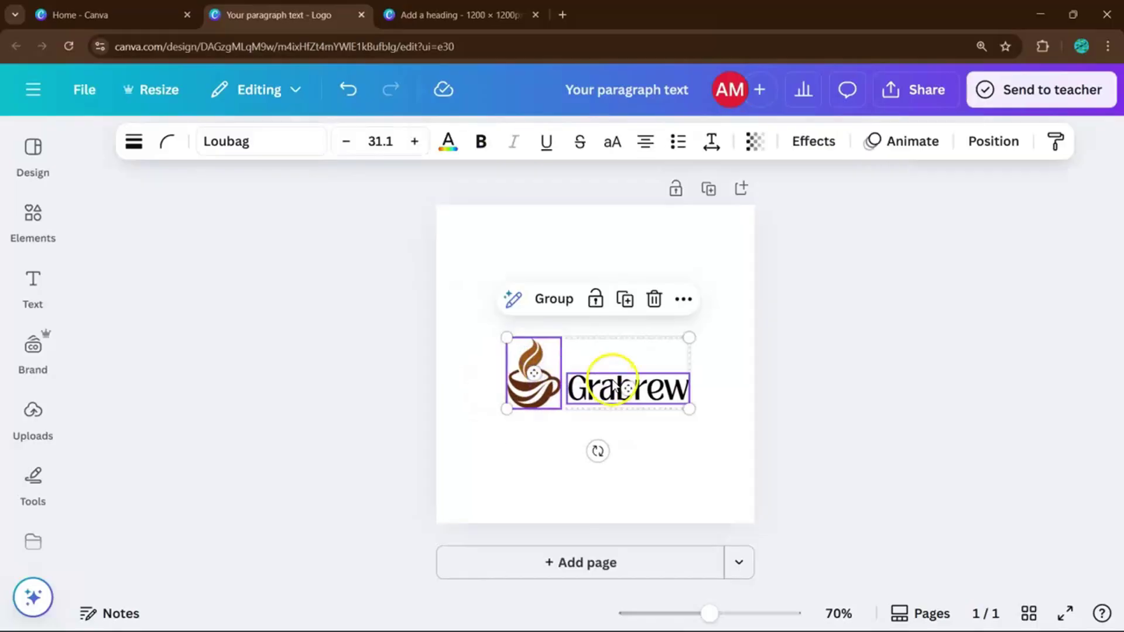
drag(614, 388, 609, 360)
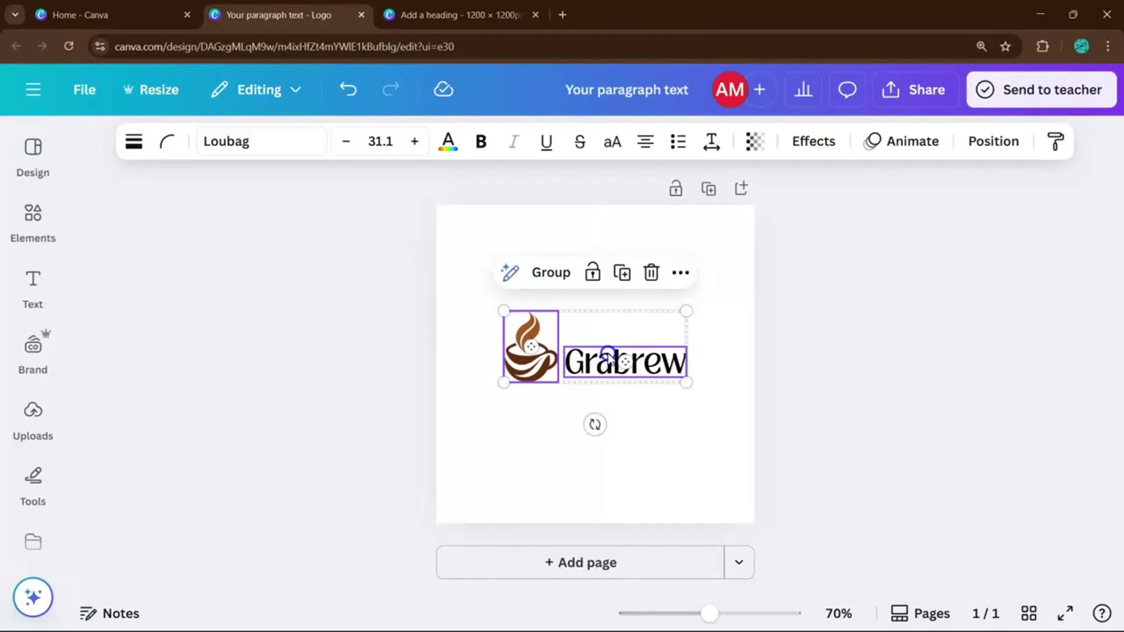
click(520, 395)
click(529, 365)
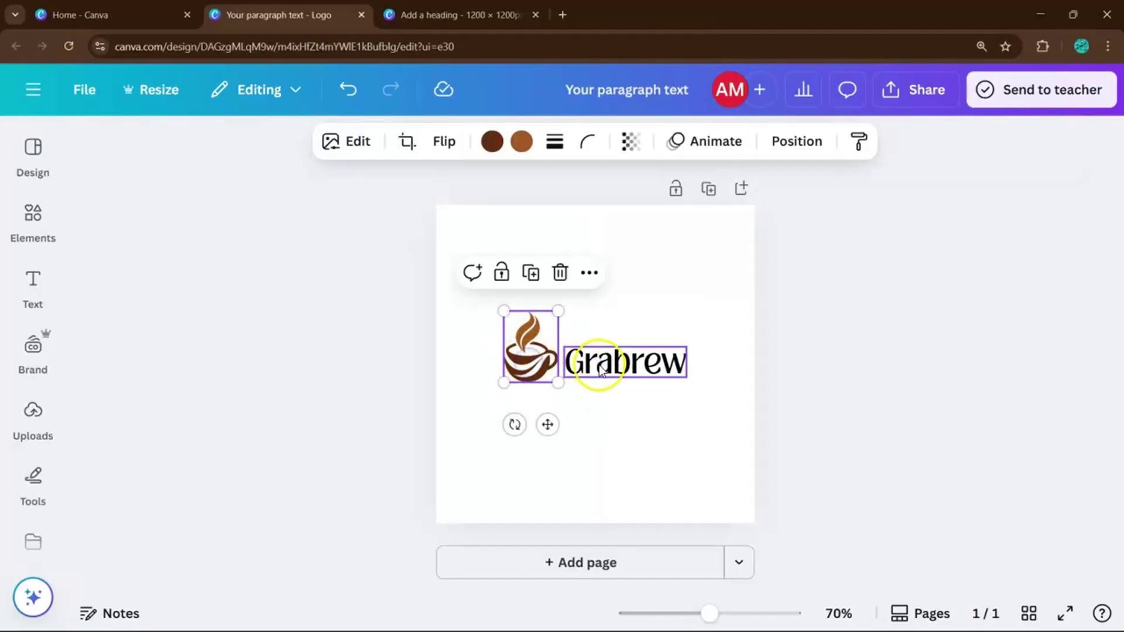
drag(601, 370, 622, 376)
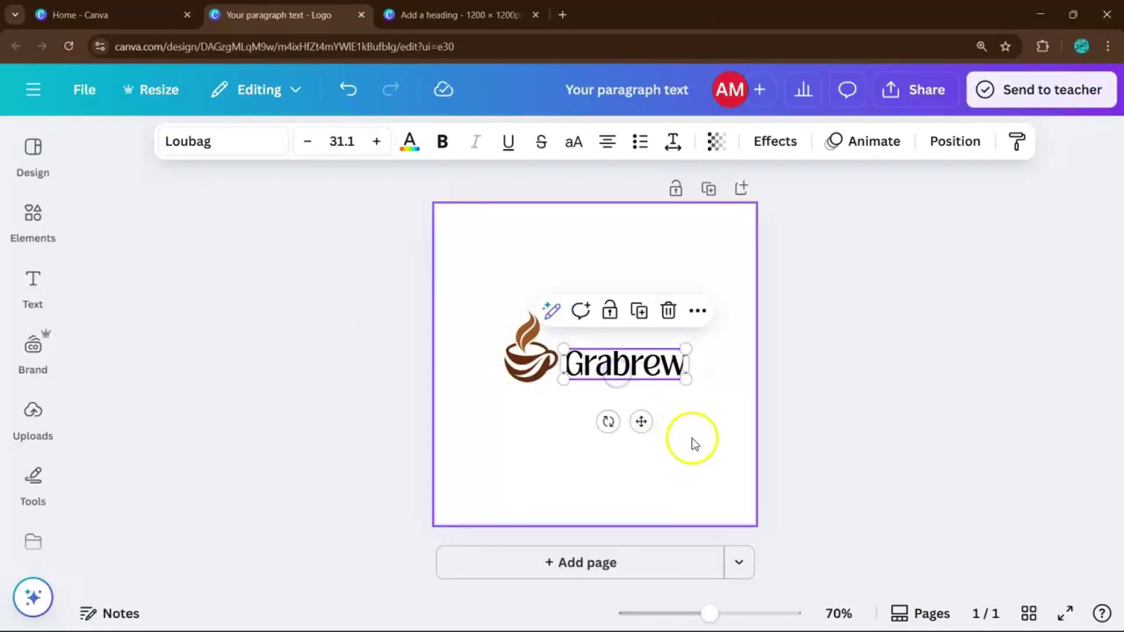
click(692, 439)
click(604, 371)
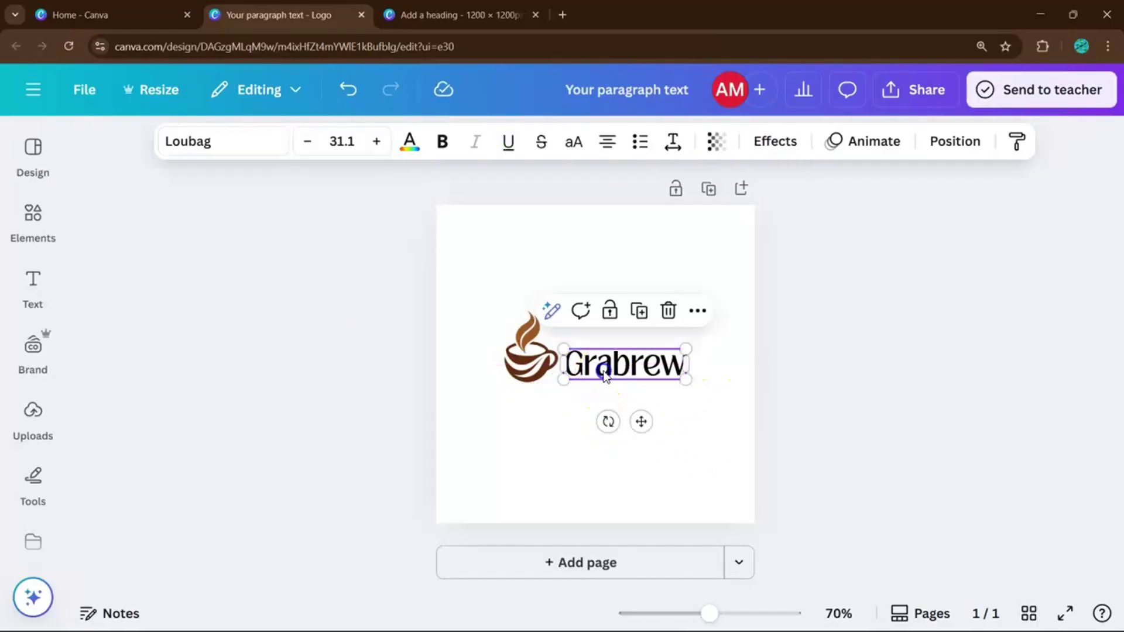
click(235, 144)
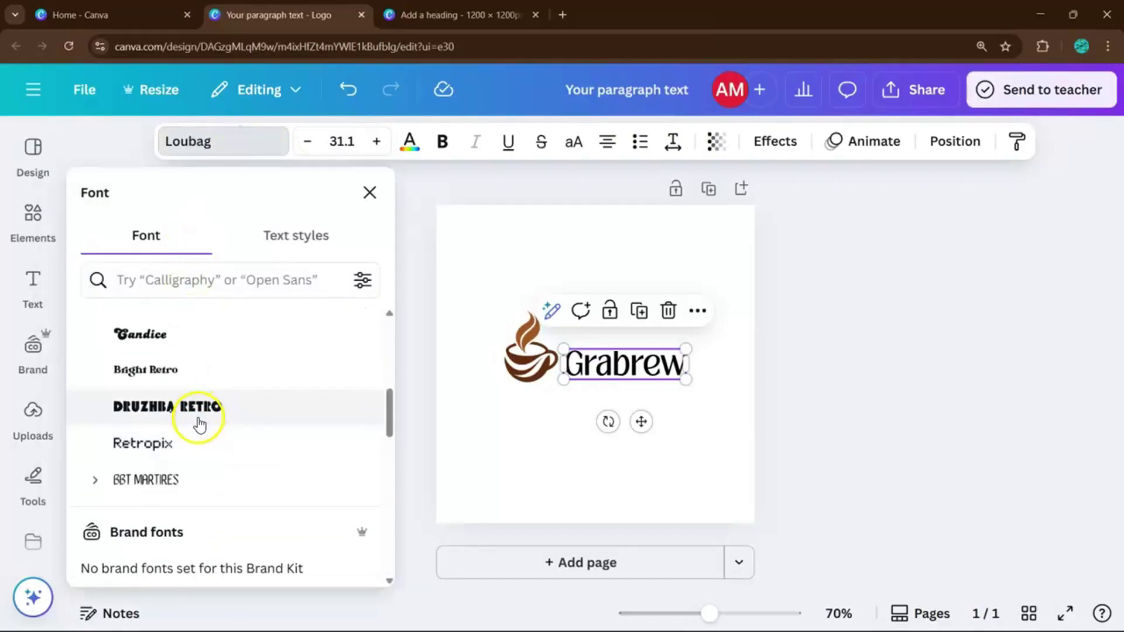
Change Grabrew to Bright Retro at 39.1 and colour it dark brown.
click(219, 373)
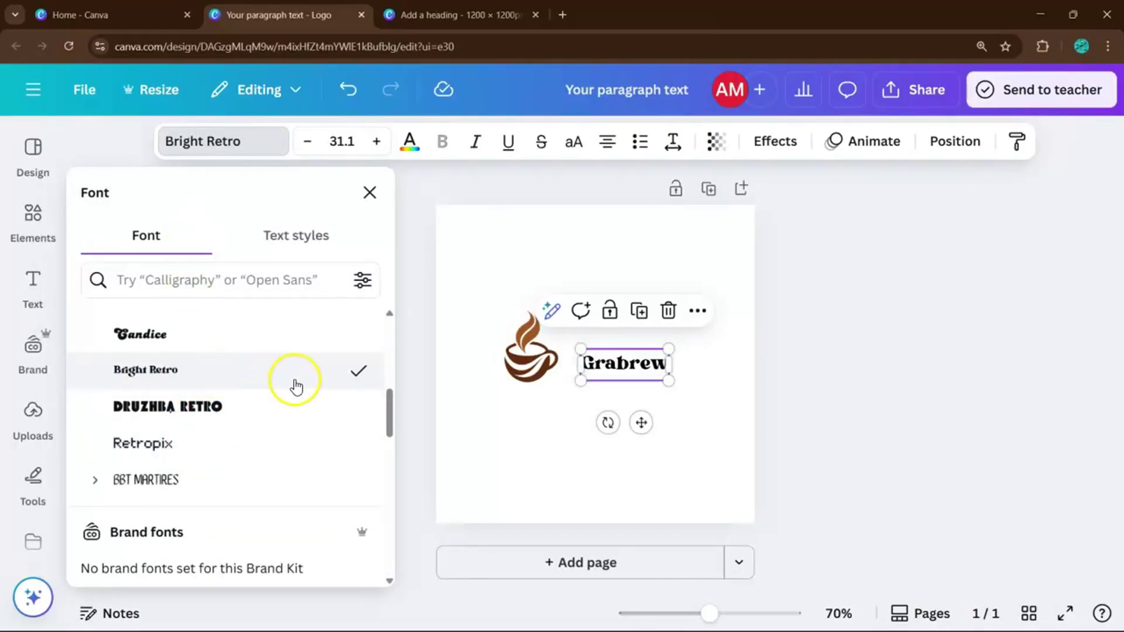
drag(581, 349, 561, 342)
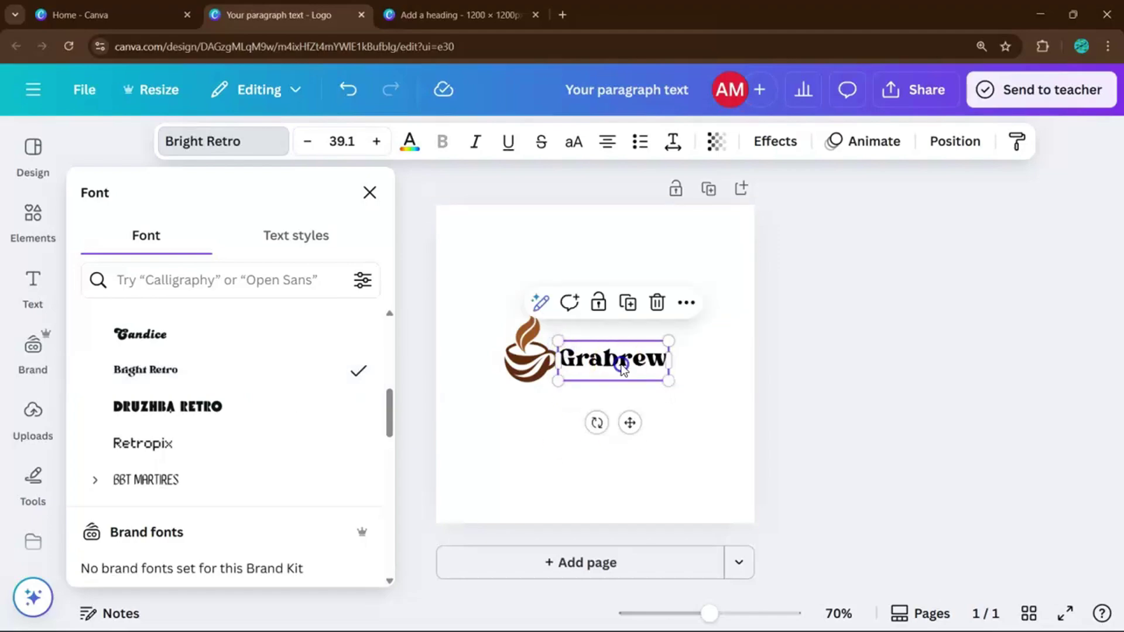
drag(622, 367, 631, 369)
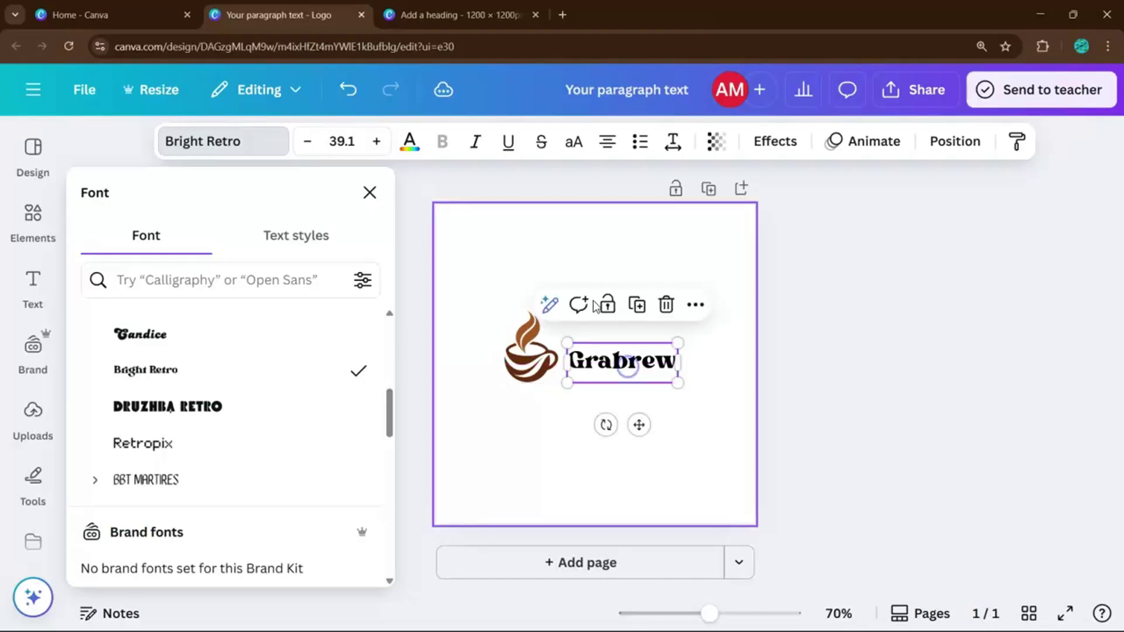
click(412, 140)
click(193, 339)
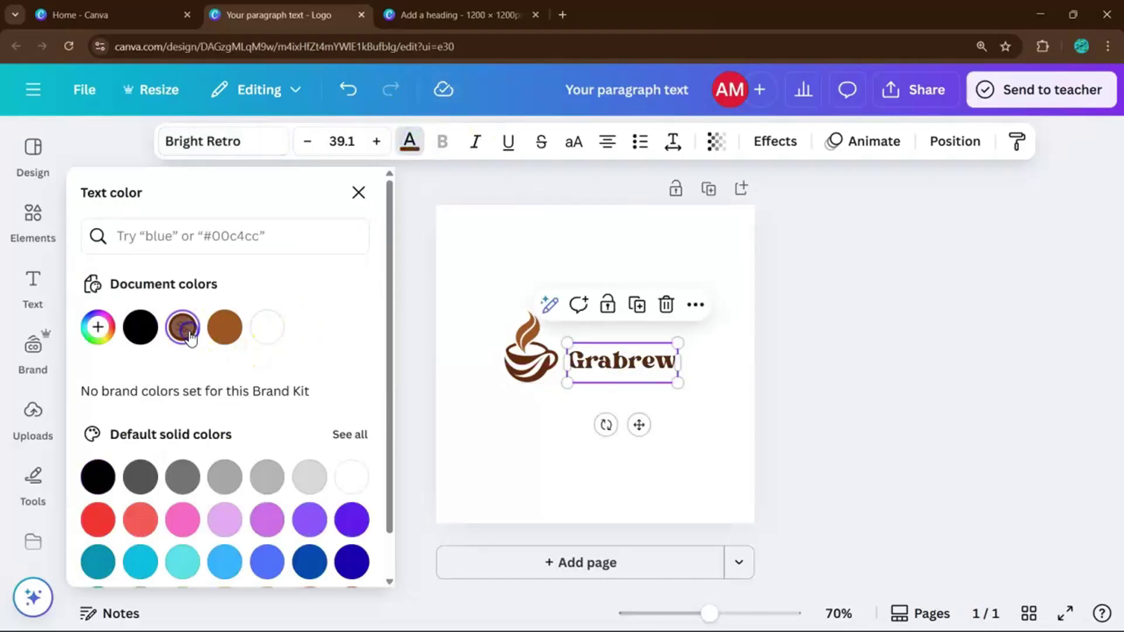
click(731, 406)
Colour the letters 'brew' orange-brown, leaving 'Gra' dark brown.
scroll(701, 402, up, 3)
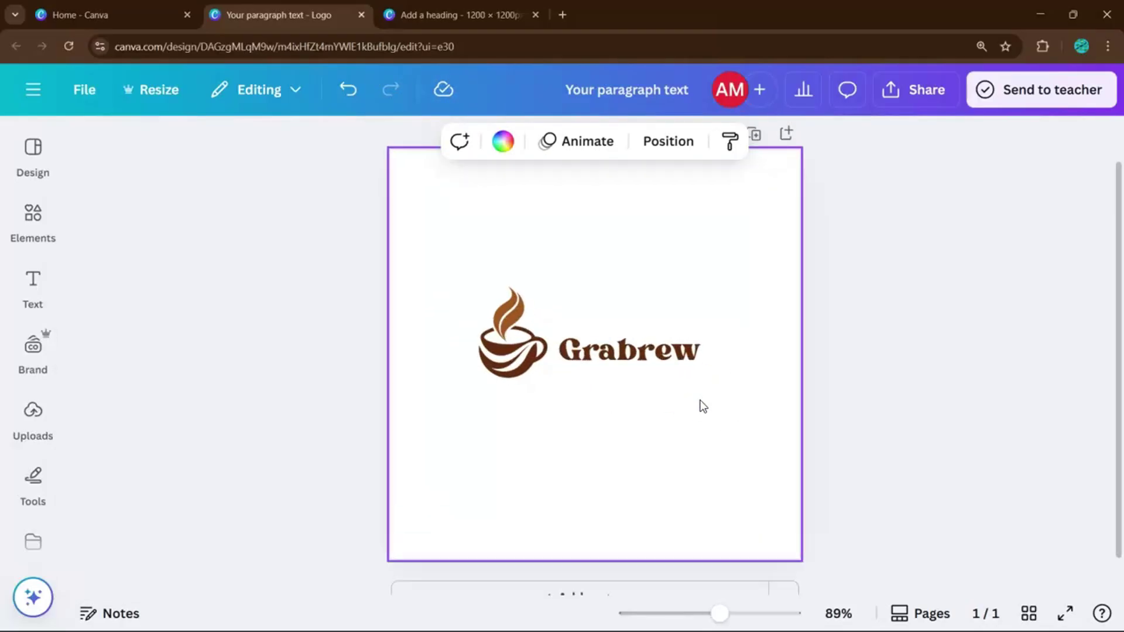
click(628, 351)
drag(628, 353, 698, 354)
click(619, 356)
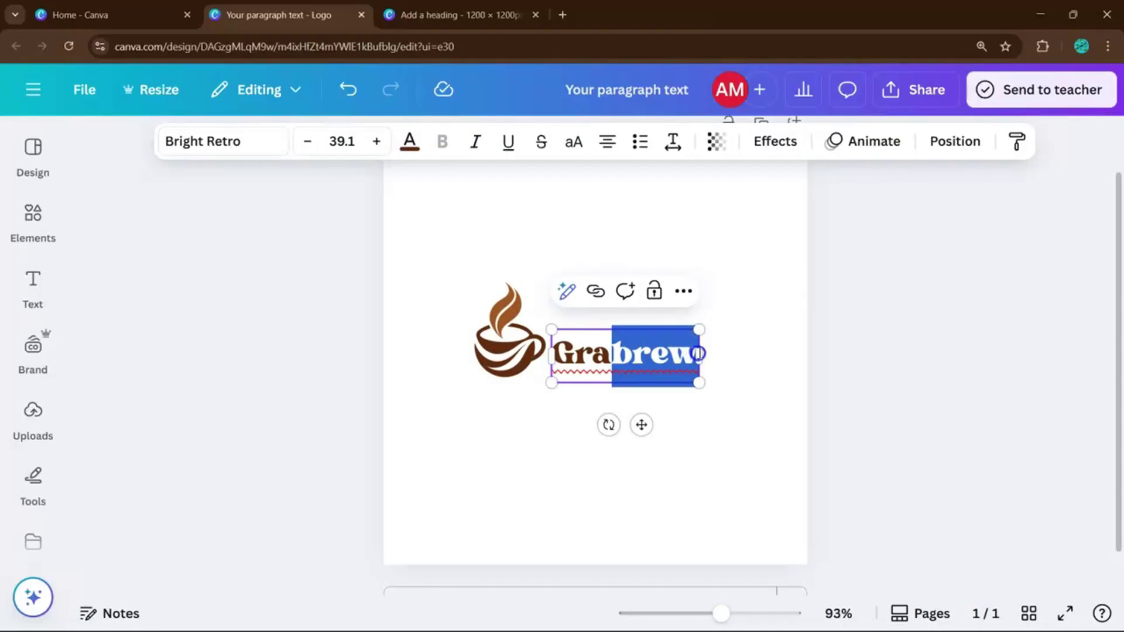
click(409, 141)
click(174, 338)
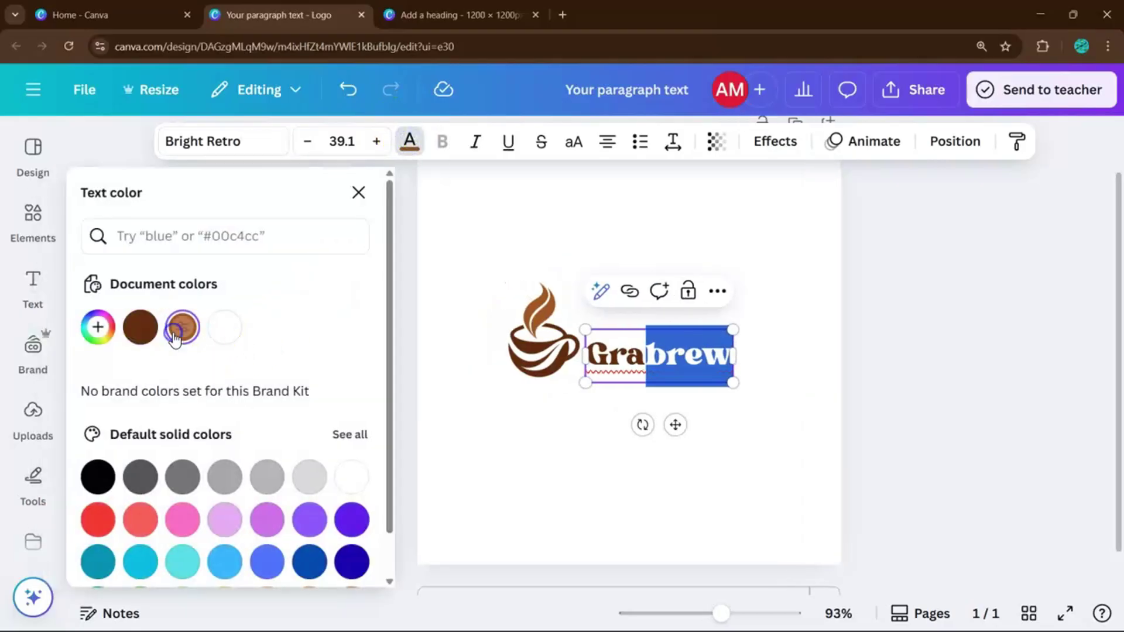
click(775, 444)
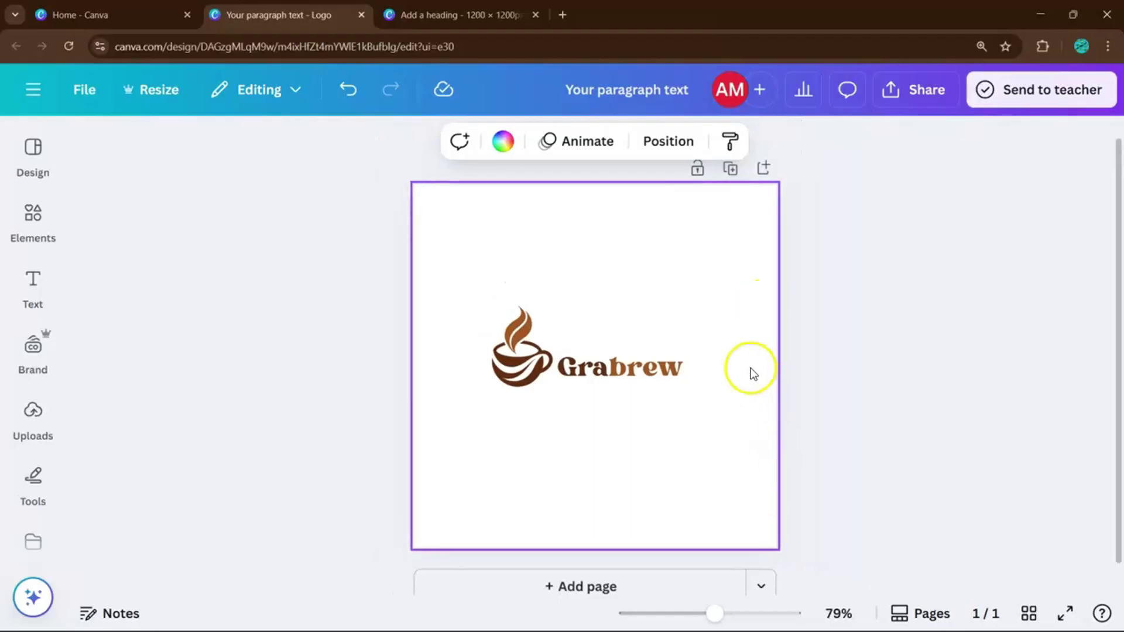
Enlarge the cup and Grabrew together so the text reaches size 59.
drag(722, 402, 495, 315)
drag(691, 394, 725, 443)
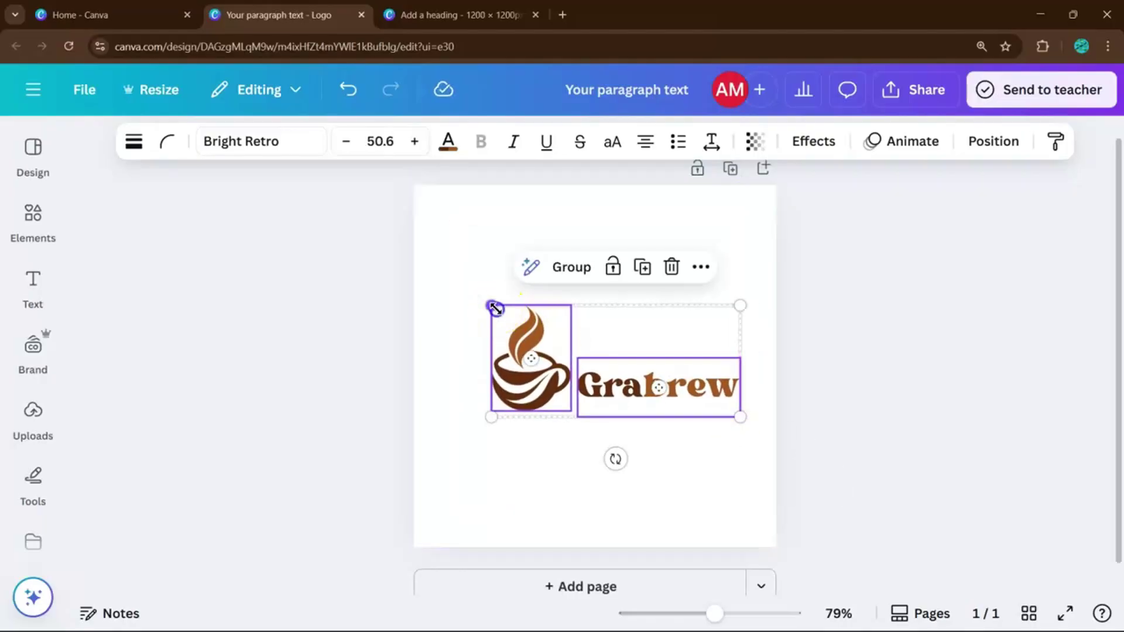
drag(494, 306, 456, 296)
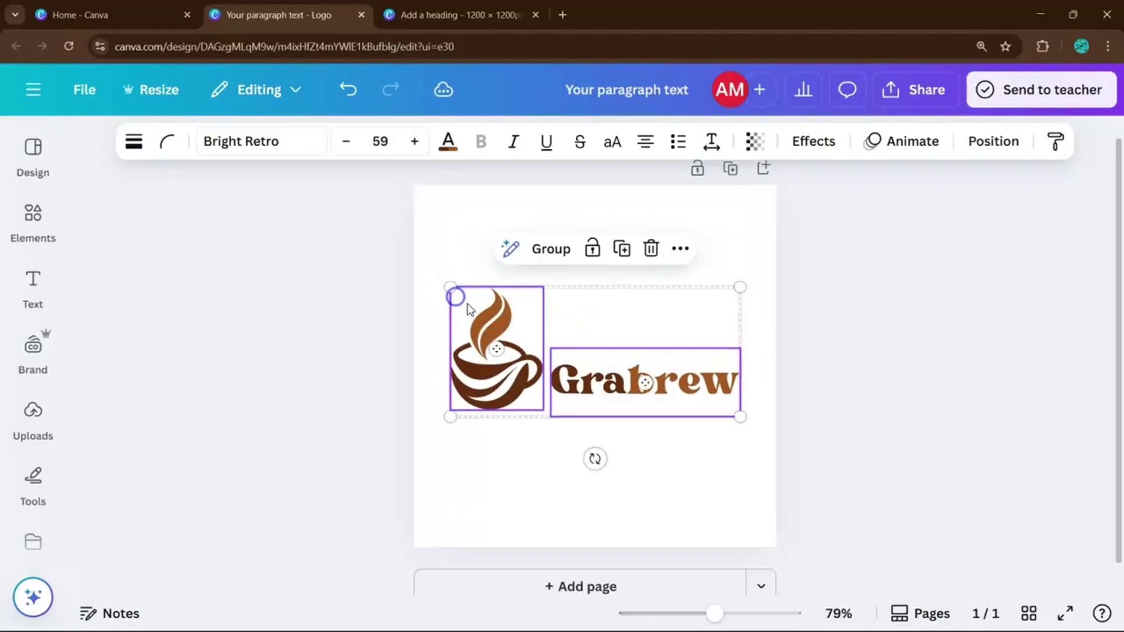
click(837, 462)
Add a blank page, then undo it to keep a single page.
scroll(837, 462, down, 2)
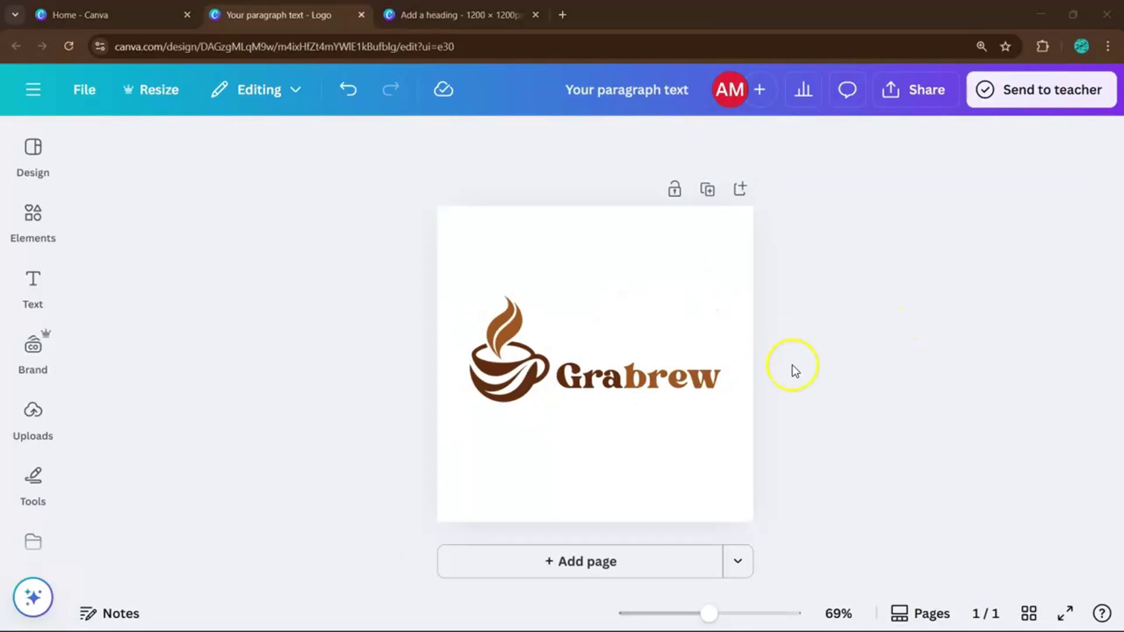
click(586, 563)
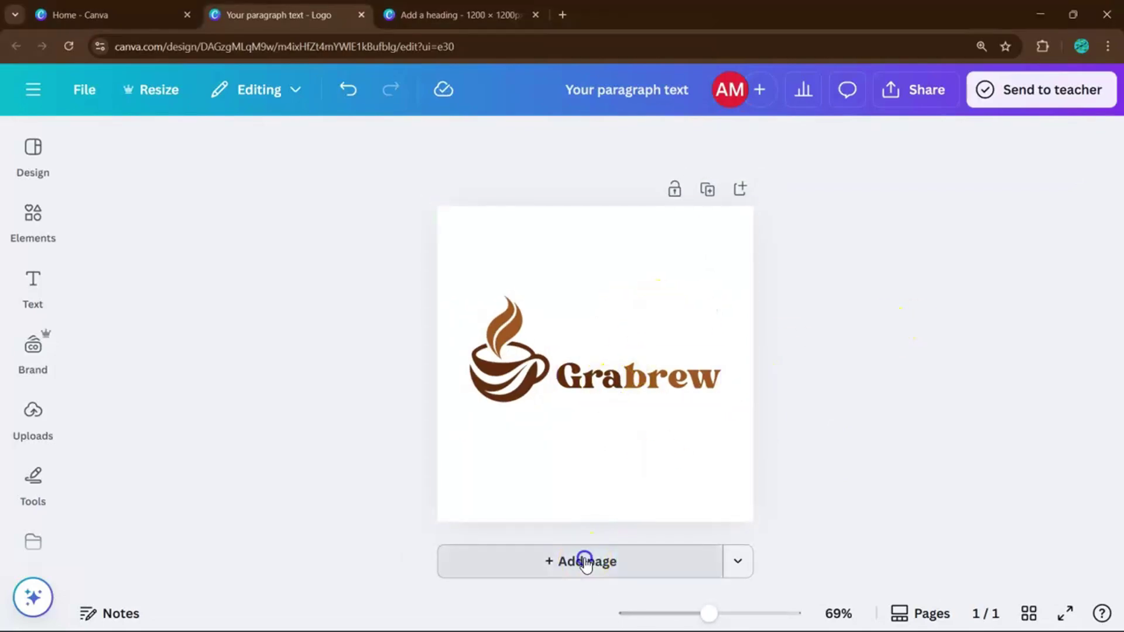
key(ctrl+z)
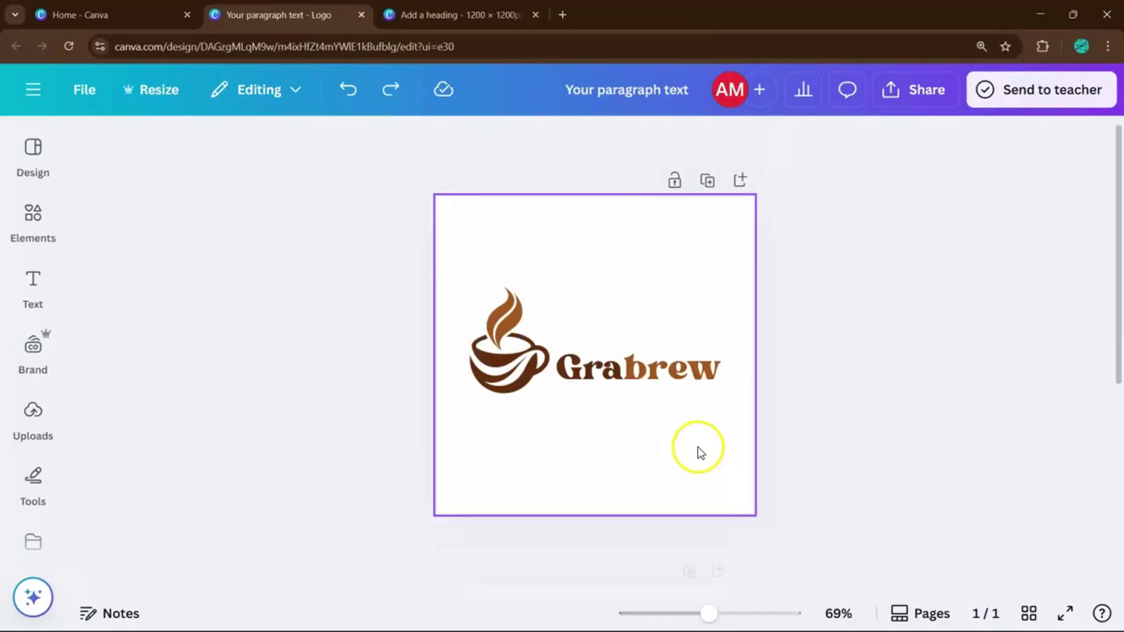
Duplicate the logo page and make the copy's background black.
click(708, 190)
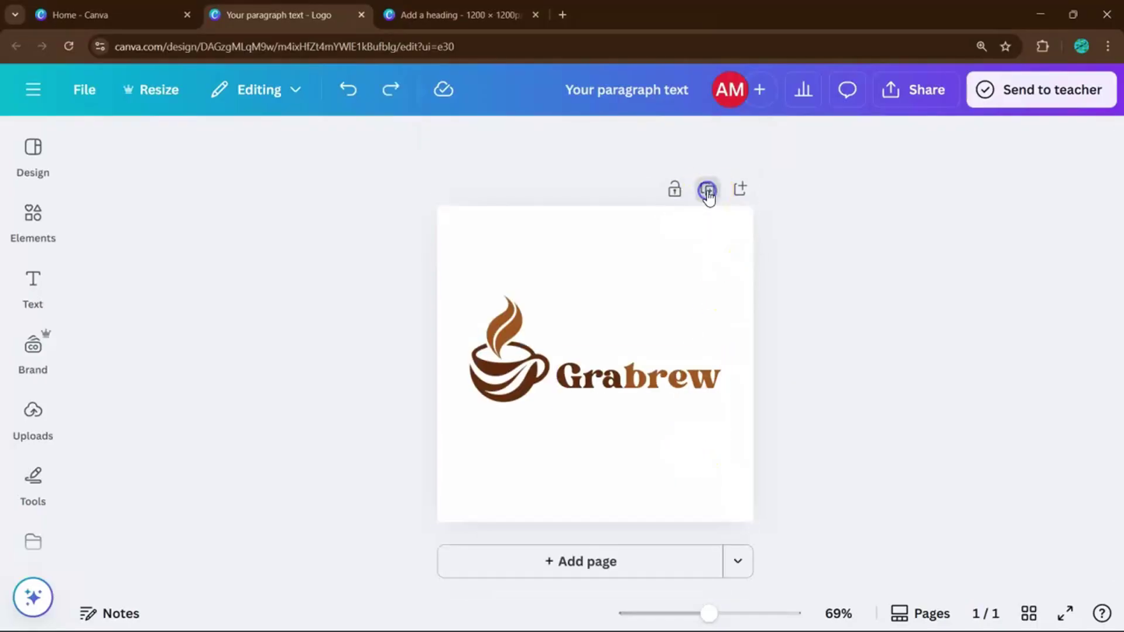
click(699, 359)
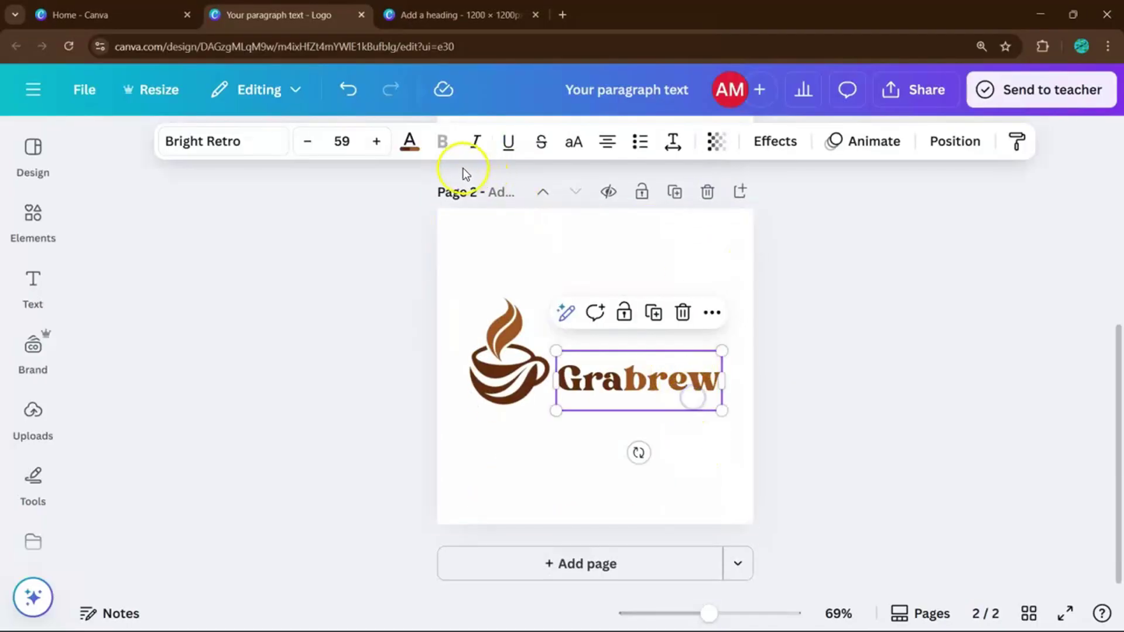
click(409, 144)
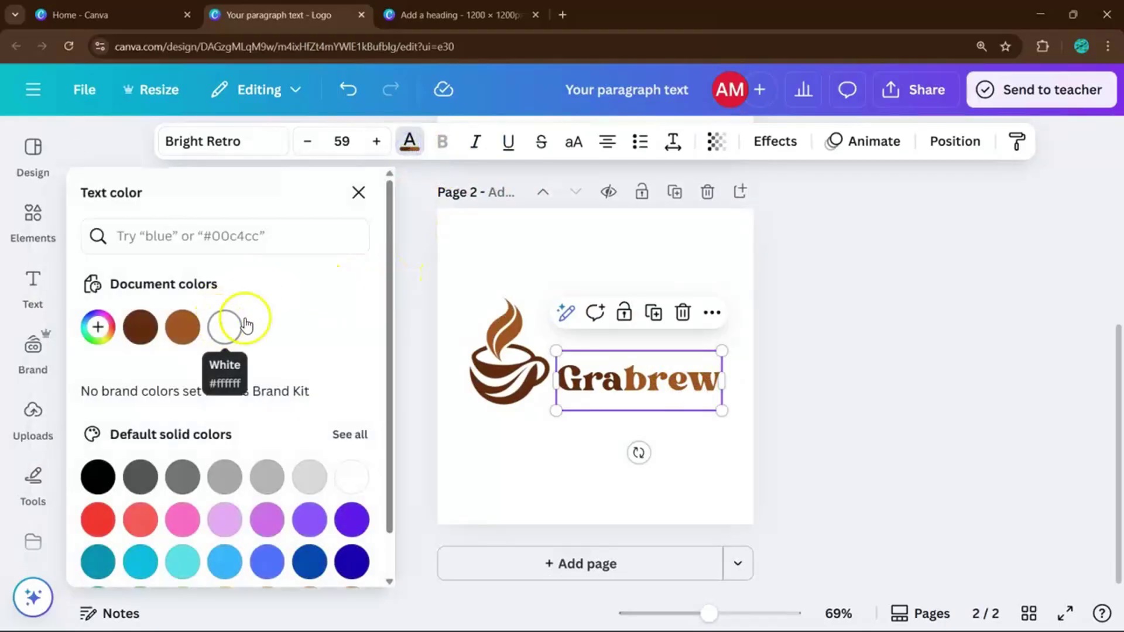
click(490, 242)
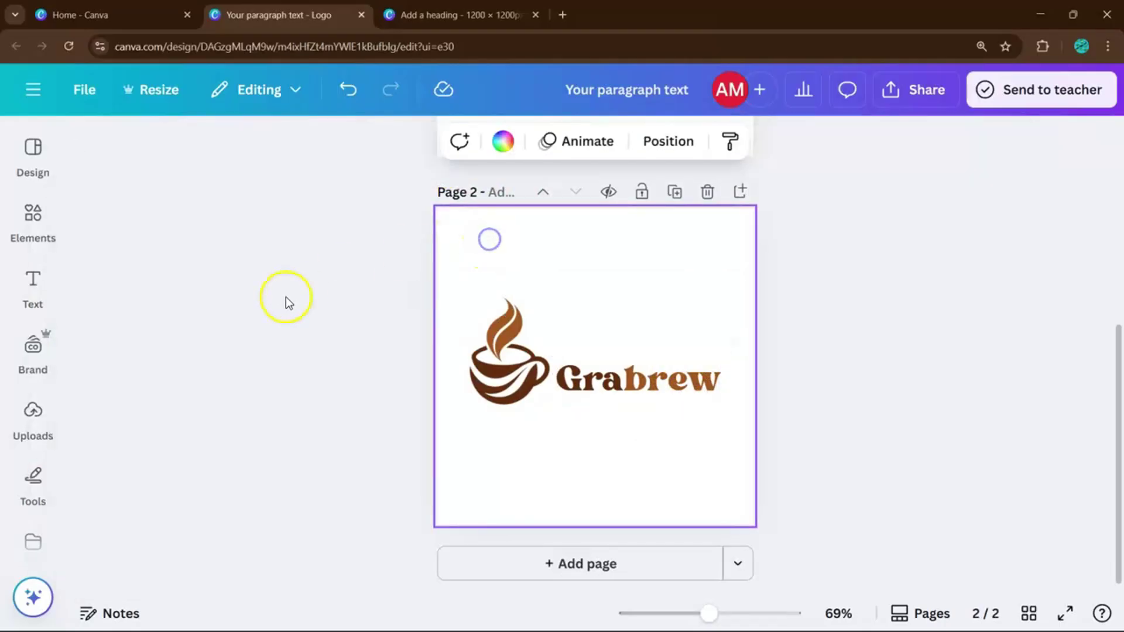
click(493, 138)
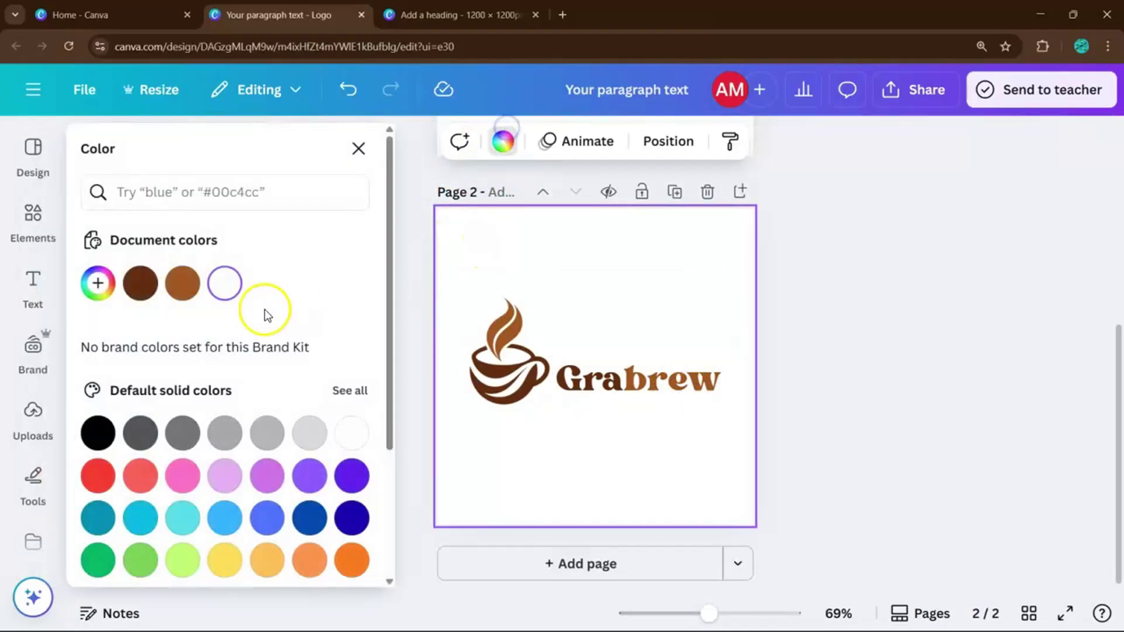
click(98, 434)
scroll(630, 388, up, 4)
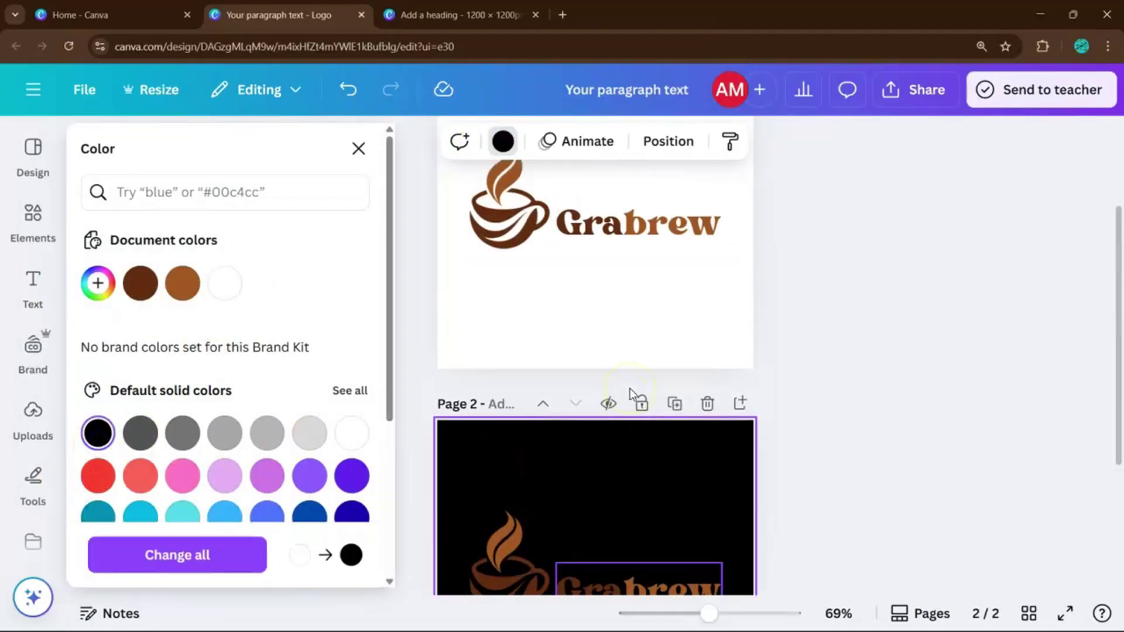
scroll(628, 394, down, 3)
Turn the Grabrew text on page 2 white.
click(650, 437)
shift+click(497, 435)
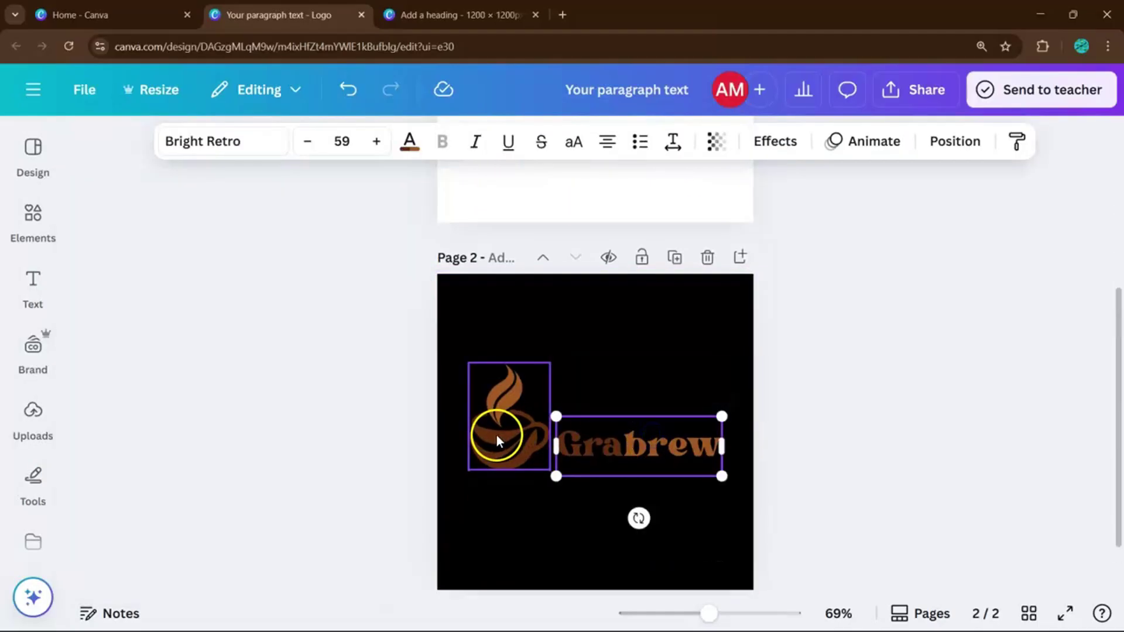
click(449, 145)
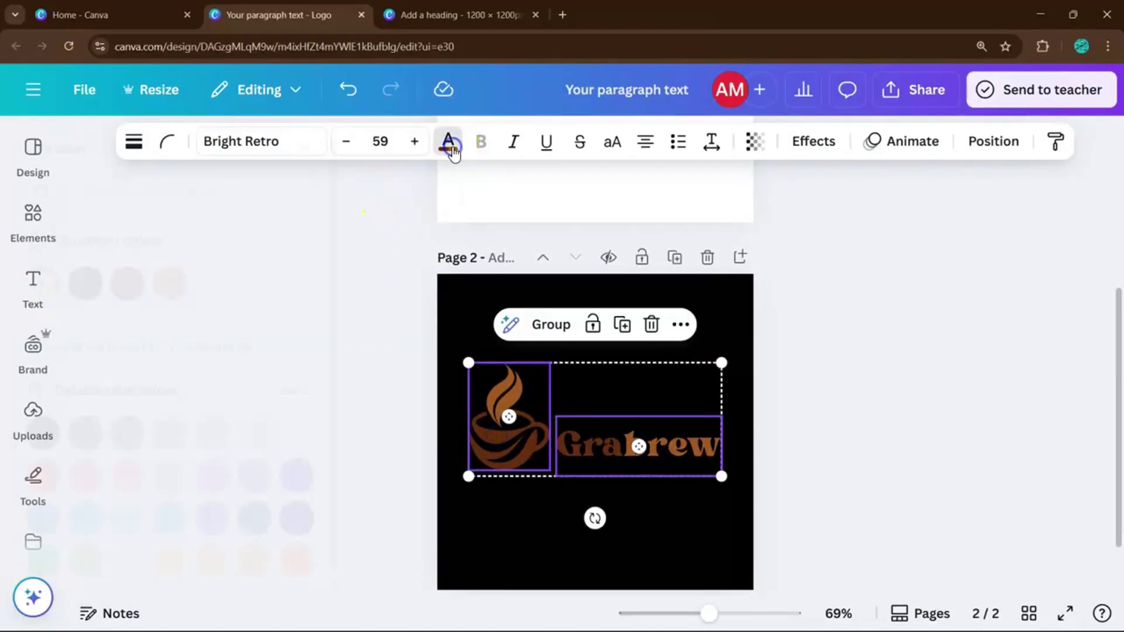
click(264, 328)
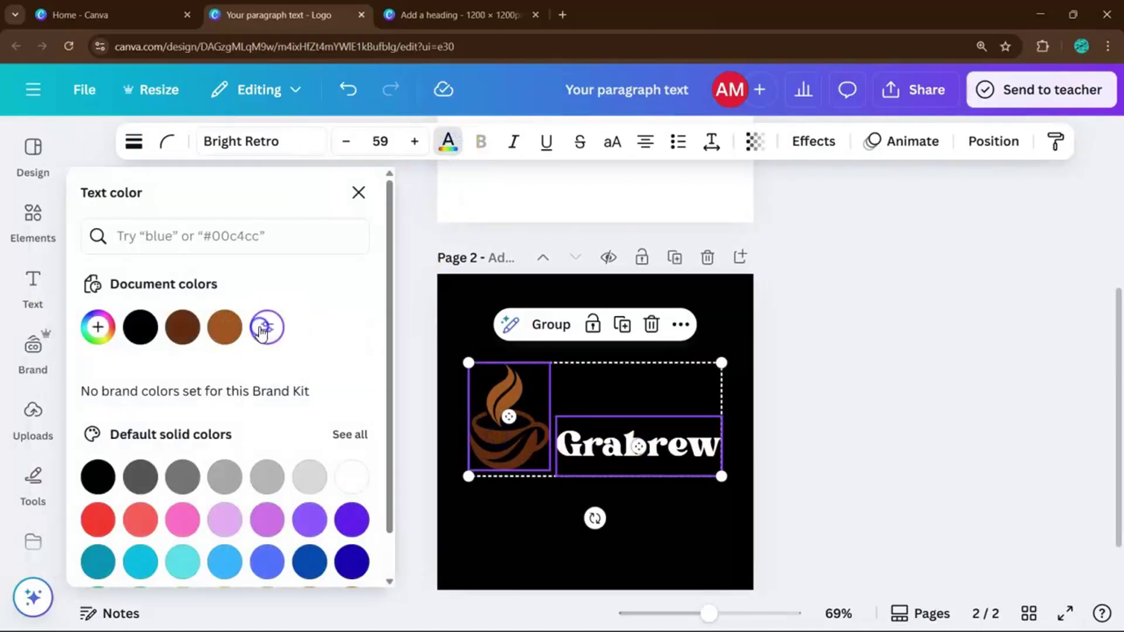
Recolour both the cup's steam and body white on page 2.
click(475, 405)
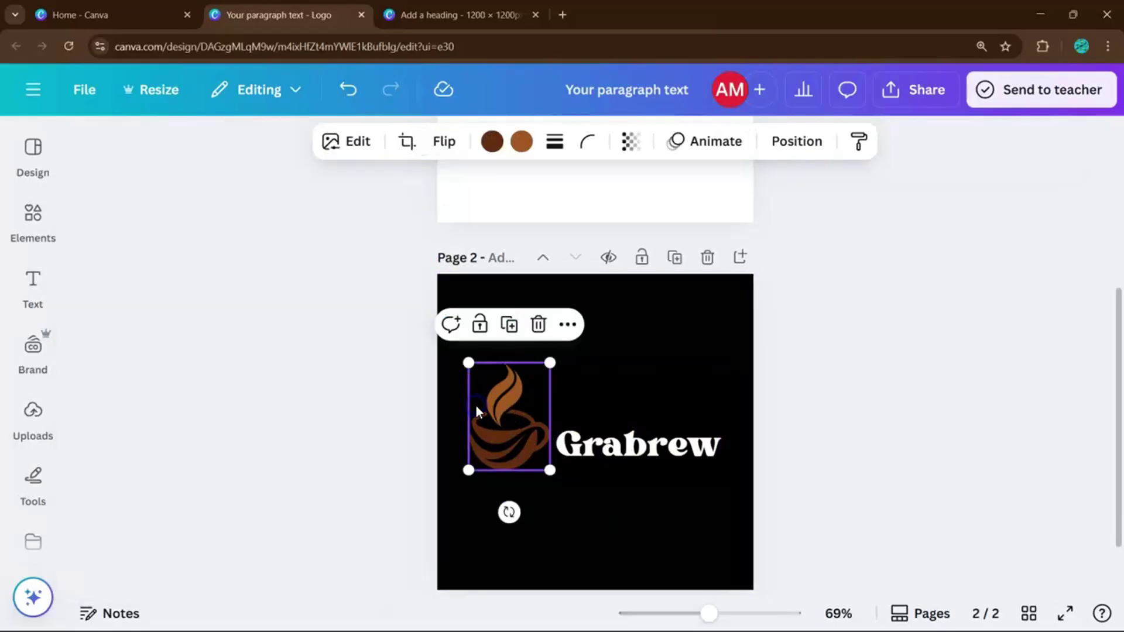
click(511, 150)
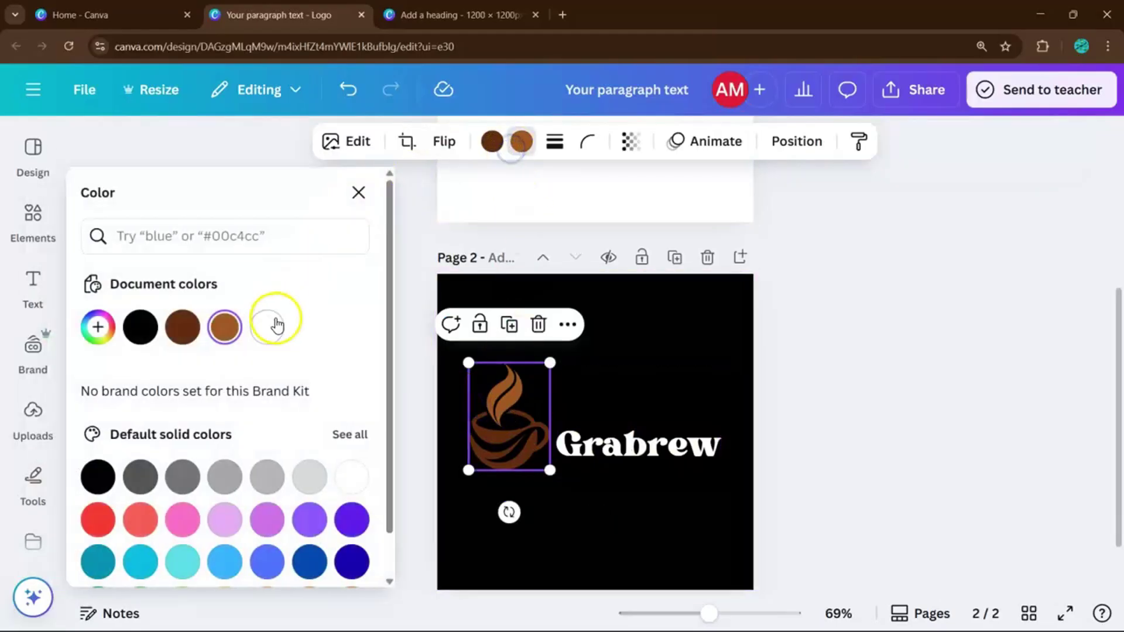
click(267, 327)
click(491, 141)
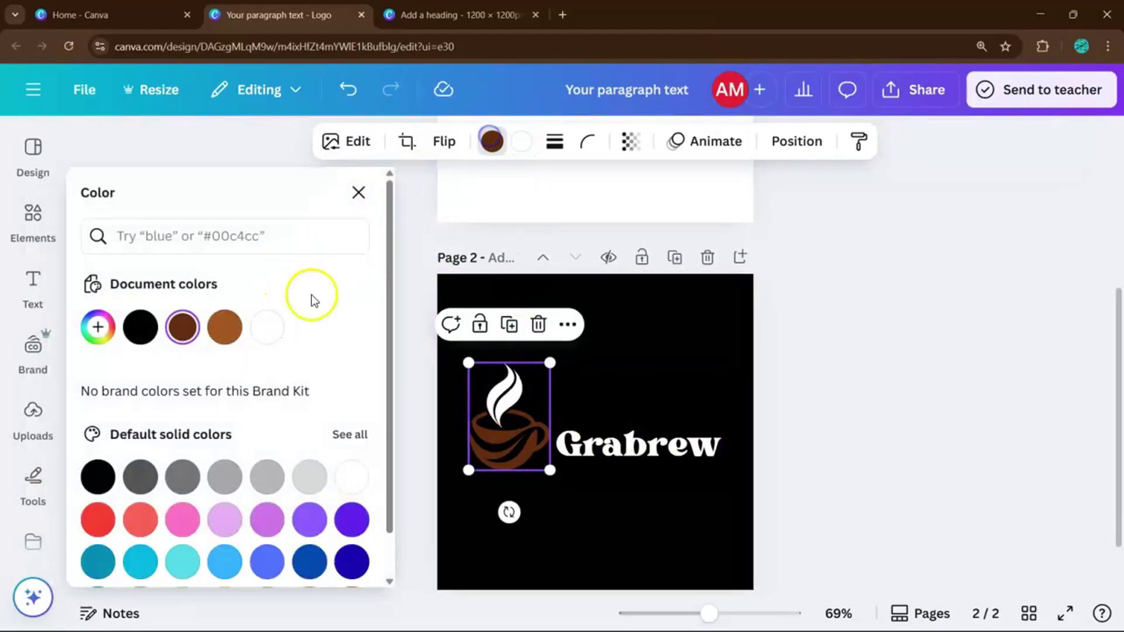
click(279, 322)
click(675, 352)
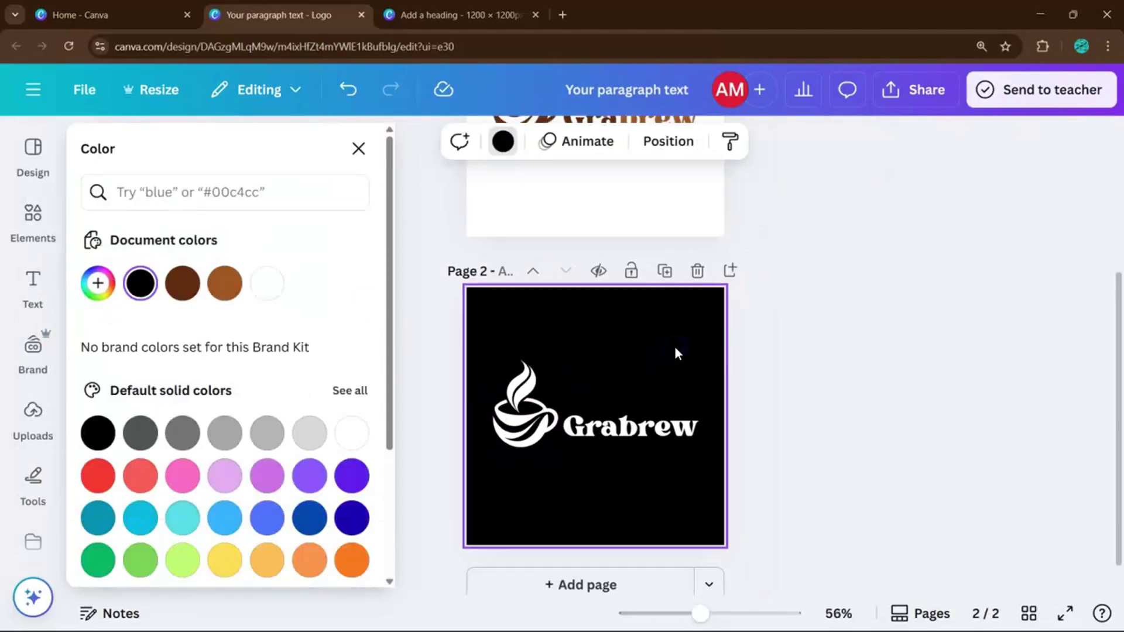
scroll(676, 347, down, 3)
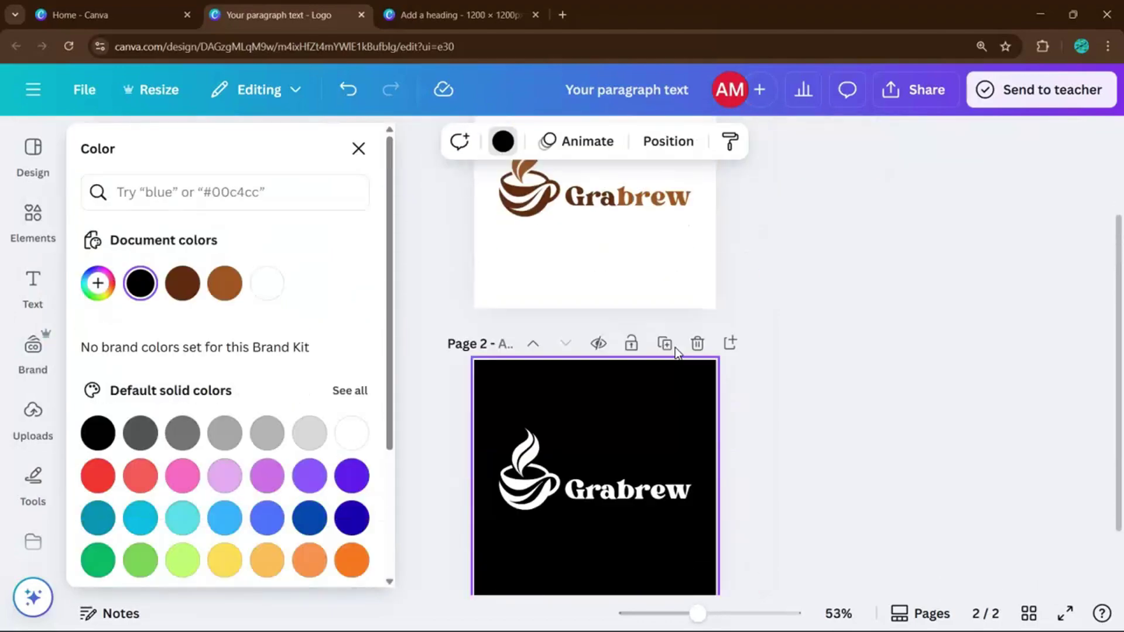
scroll(745, 432, up, 3)
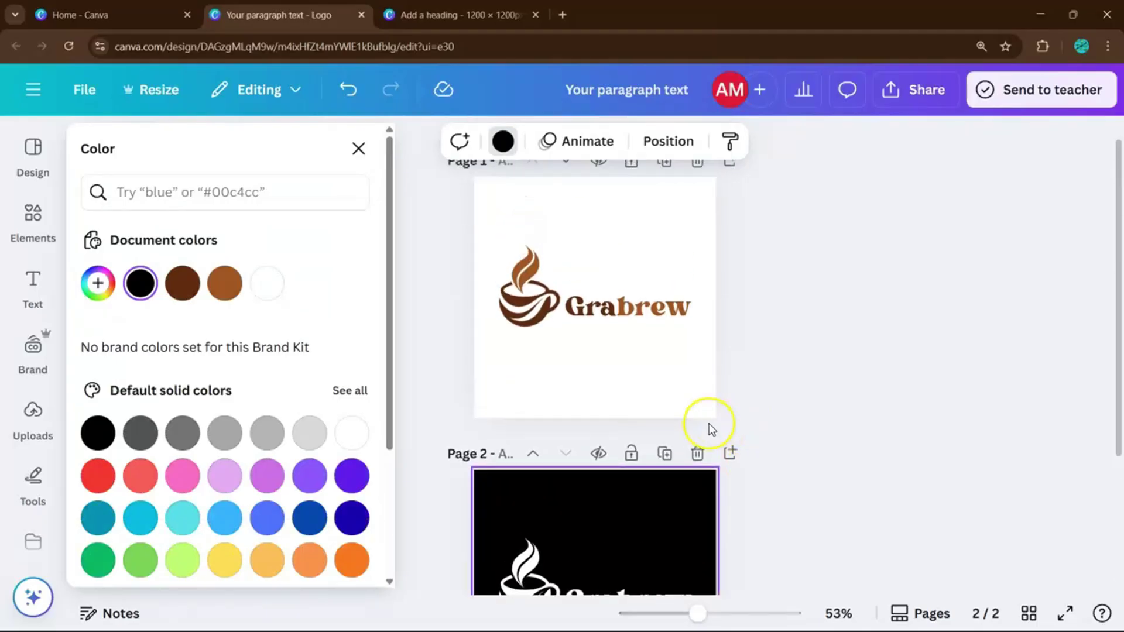
scroll(709, 427, down, 1)
scroll(662, 465, down, 2)
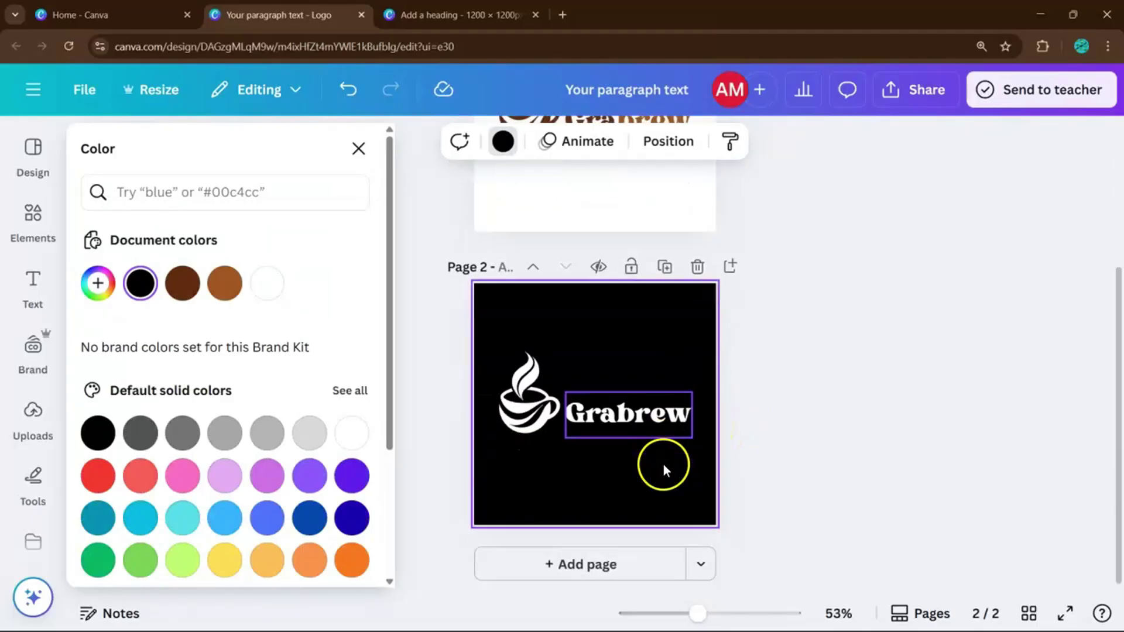
Duplicate page 2 as a white-background page 3 with black Grabrew text.
click(664, 268)
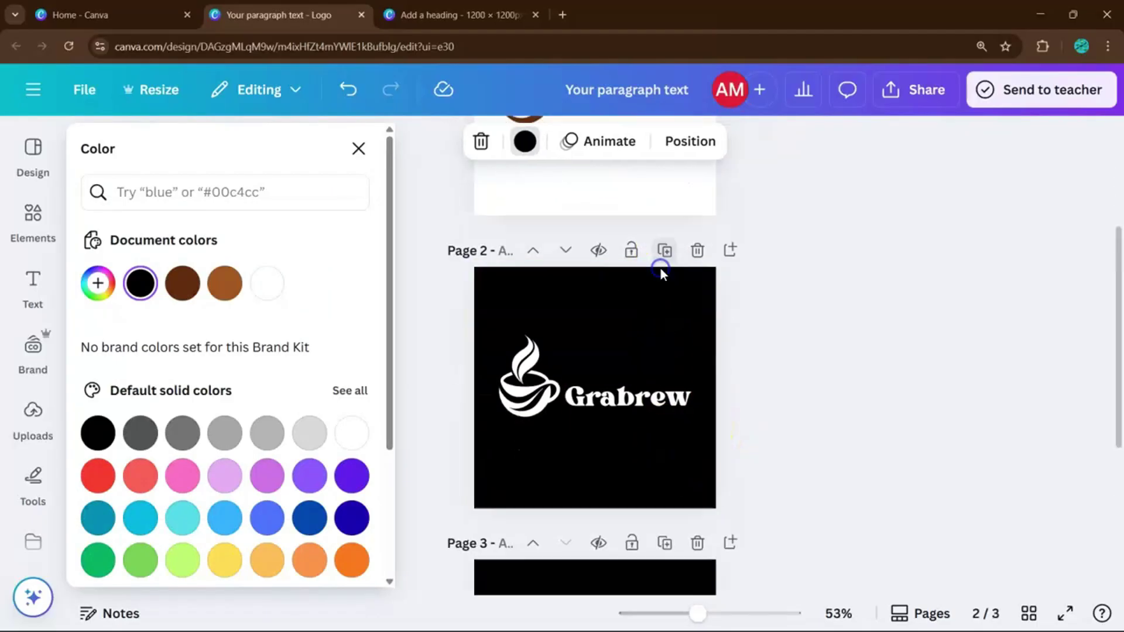
click(282, 286)
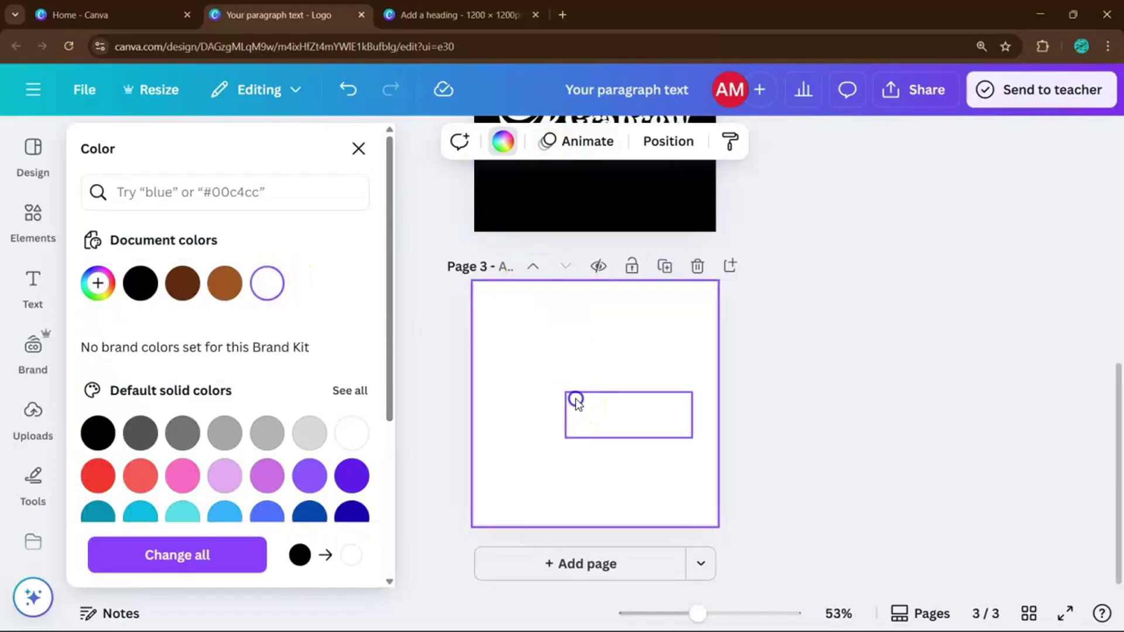
click(575, 399)
shift+click(534, 398)
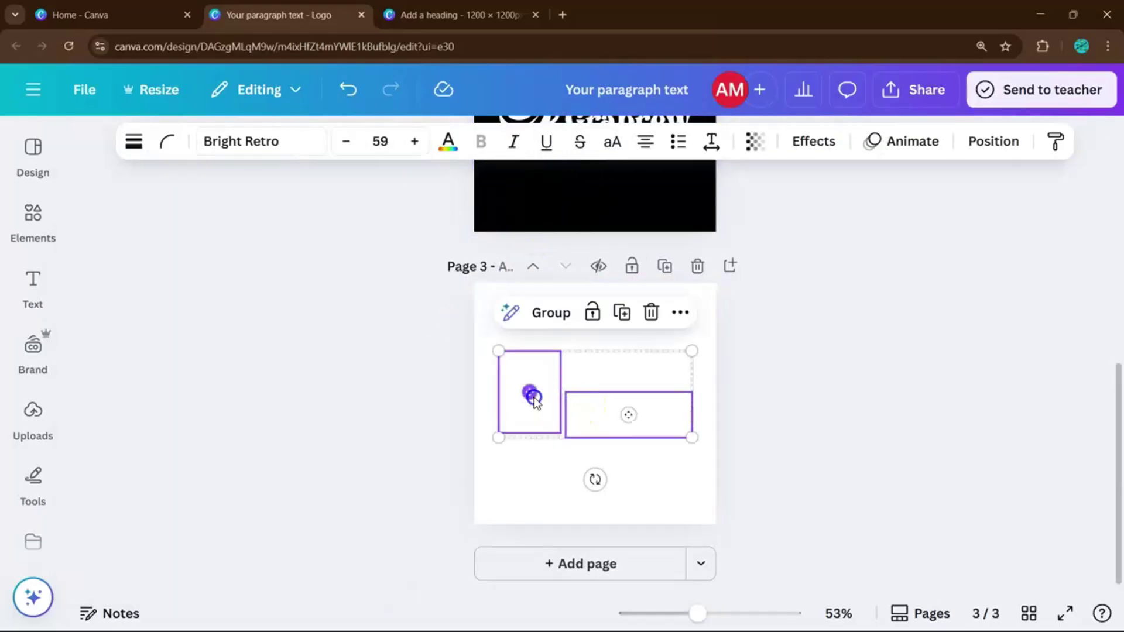
click(448, 153)
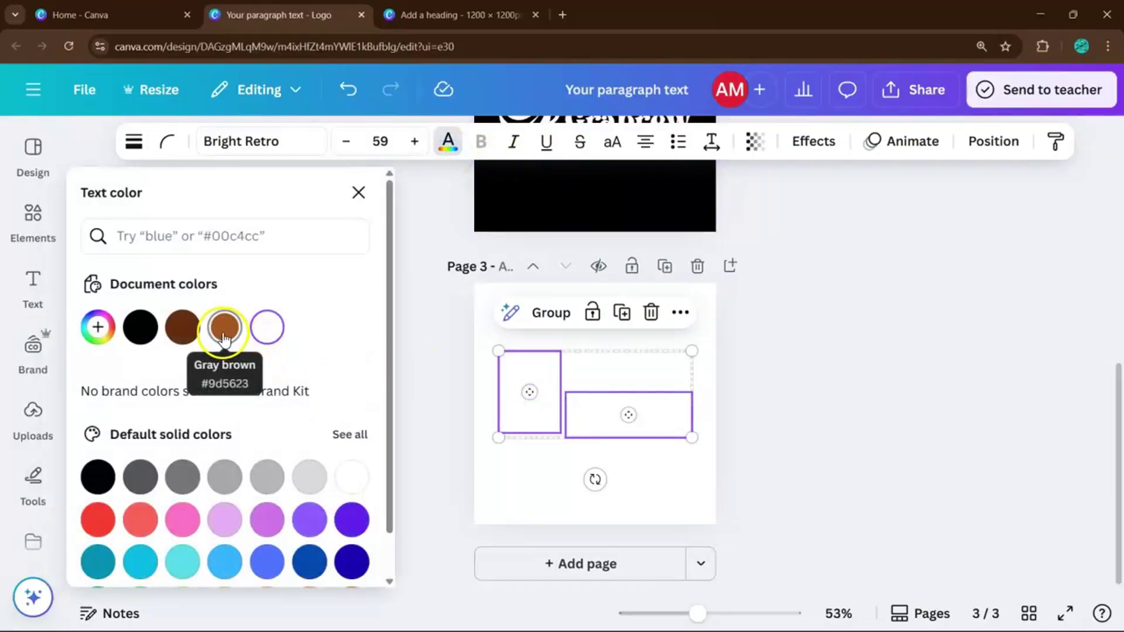
click(140, 328)
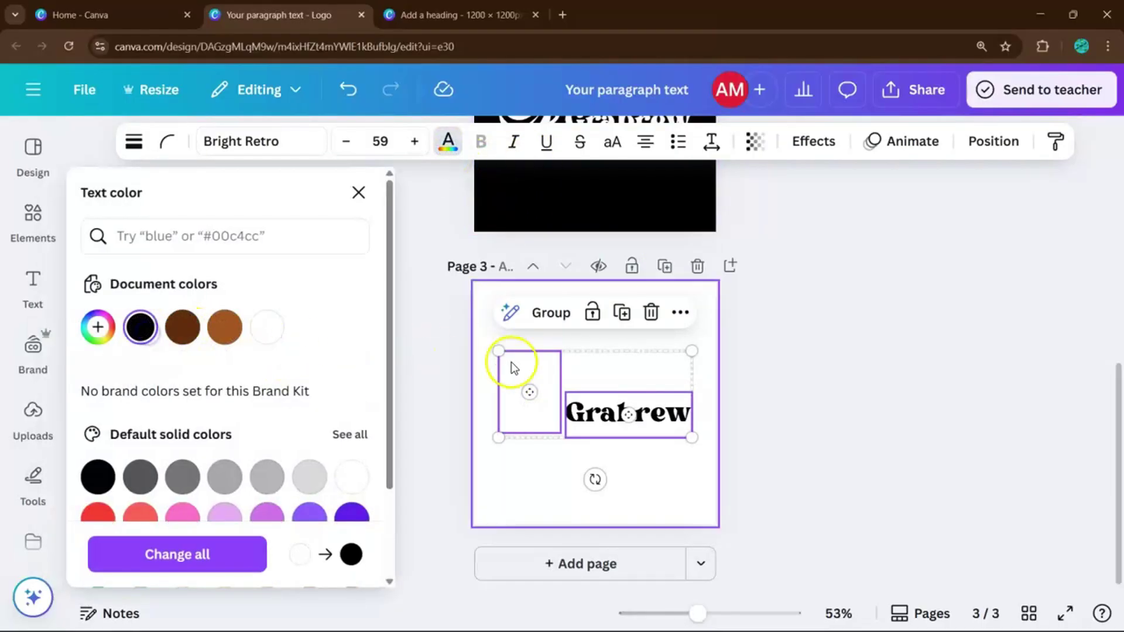
Set both of the page 3 cup icon's colours to black.
click(543, 385)
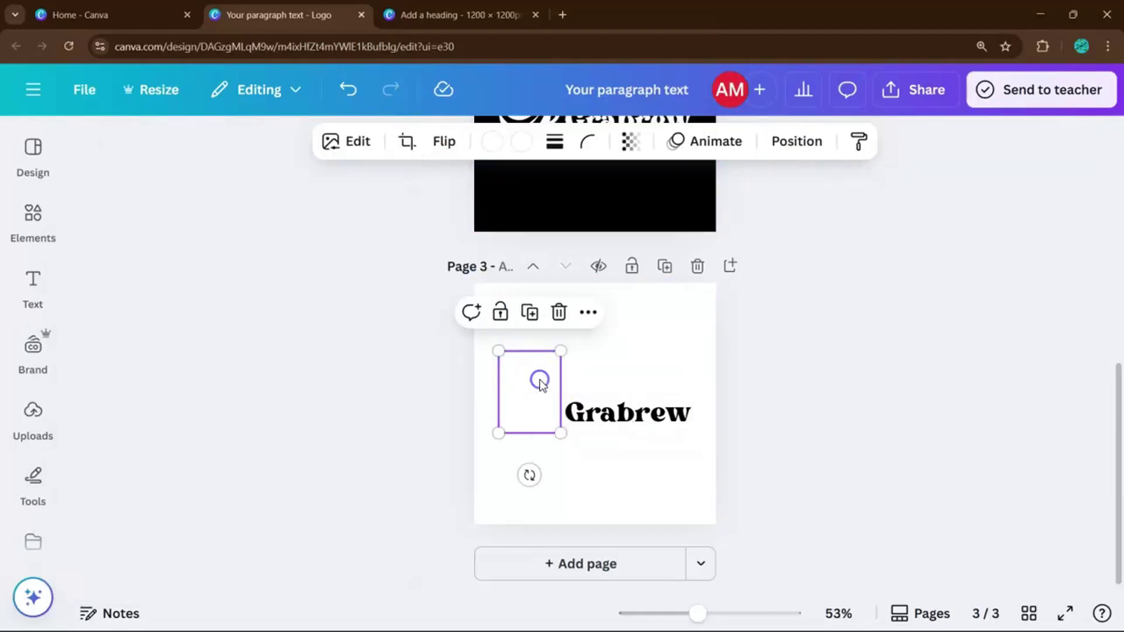
click(532, 145)
click(144, 349)
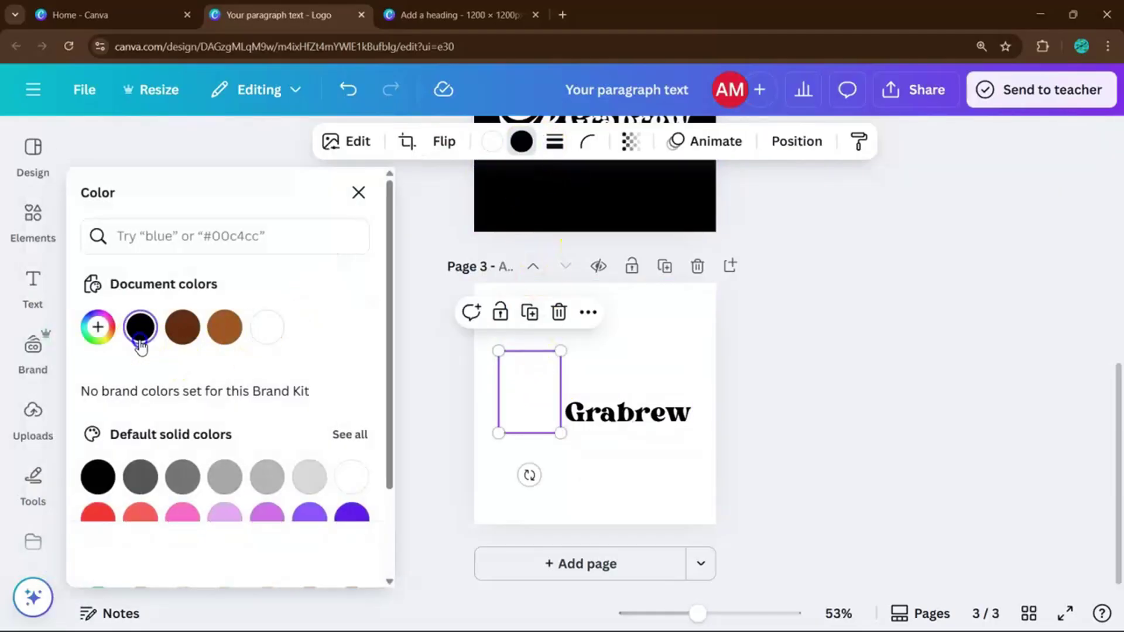
click(500, 140)
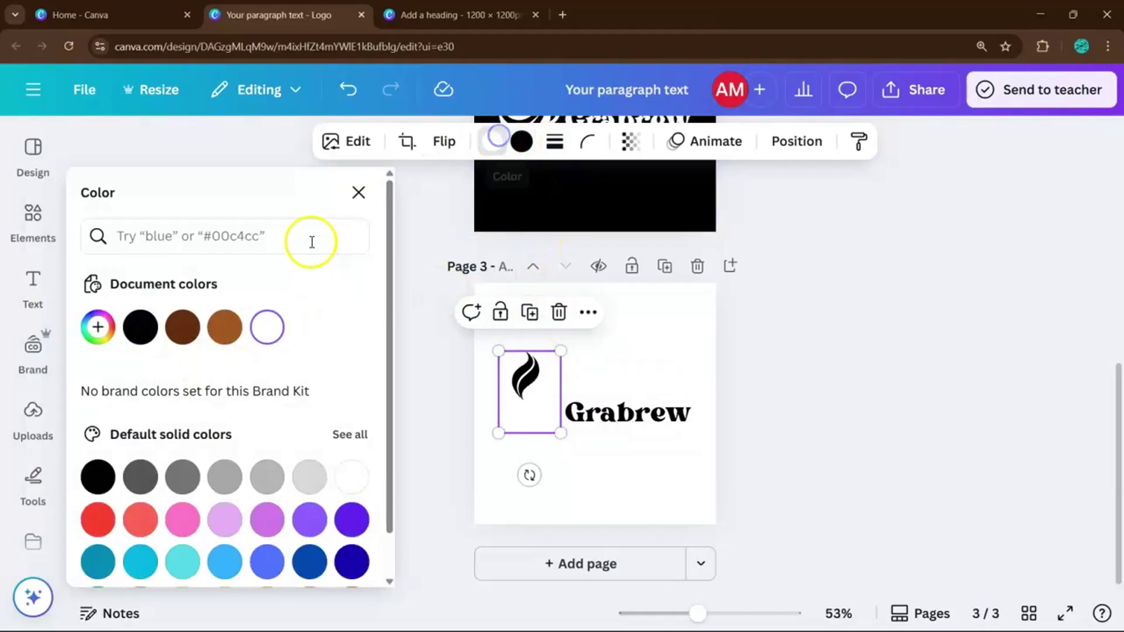
click(147, 345)
click(792, 366)
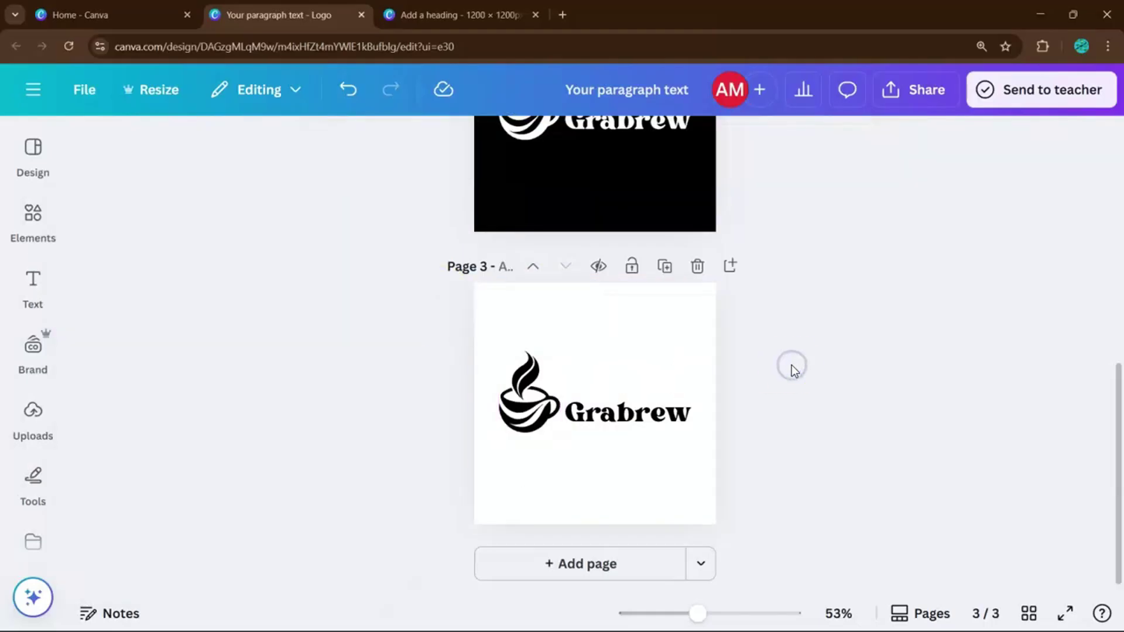
scroll(792, 366, up, 9)
Nudge the page 2 Grabrew wordmark slightly upward to align with the cup.
scroll(792, 394, down, 6)
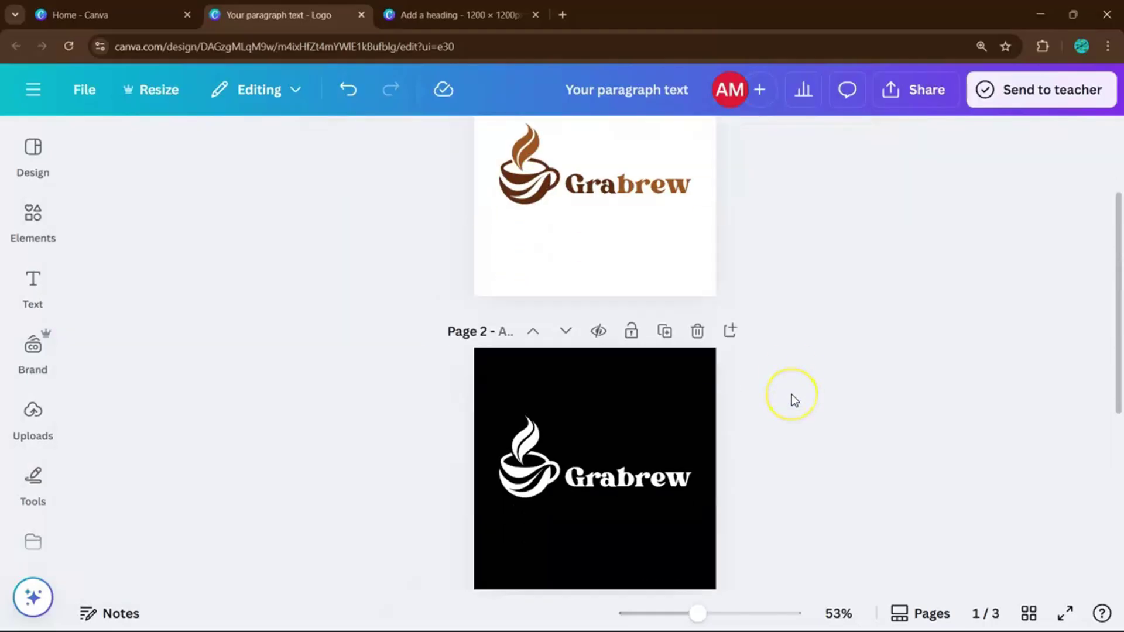
scroll(792, 395, up, 4)
scroll(792, 394, down, 1)
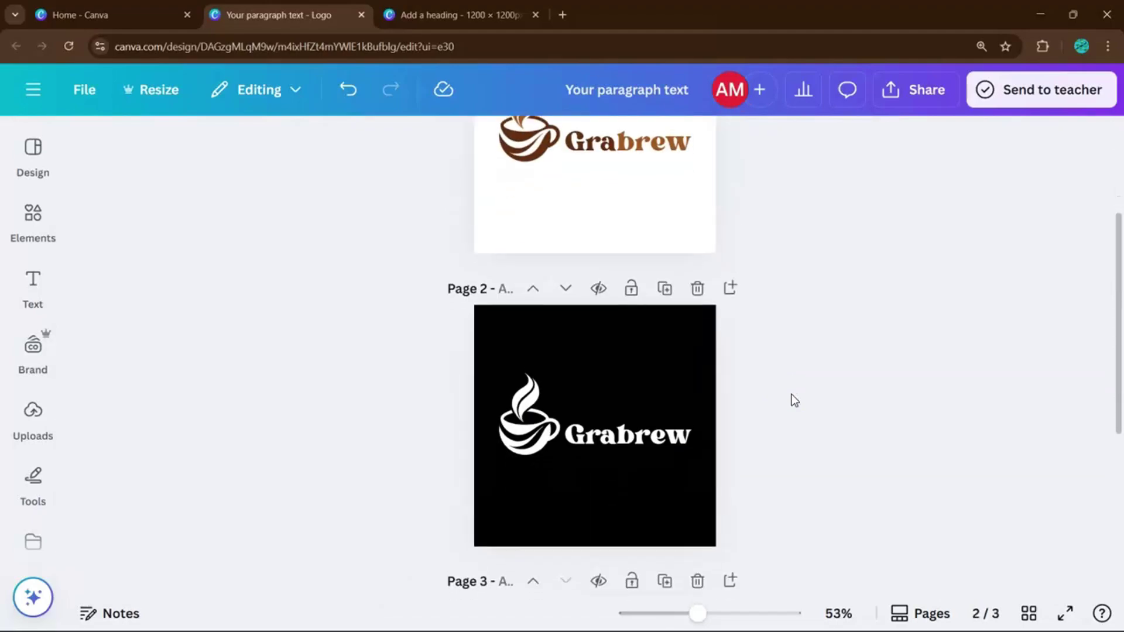
click(650, 427)
drag(642, 432, 641, 423)
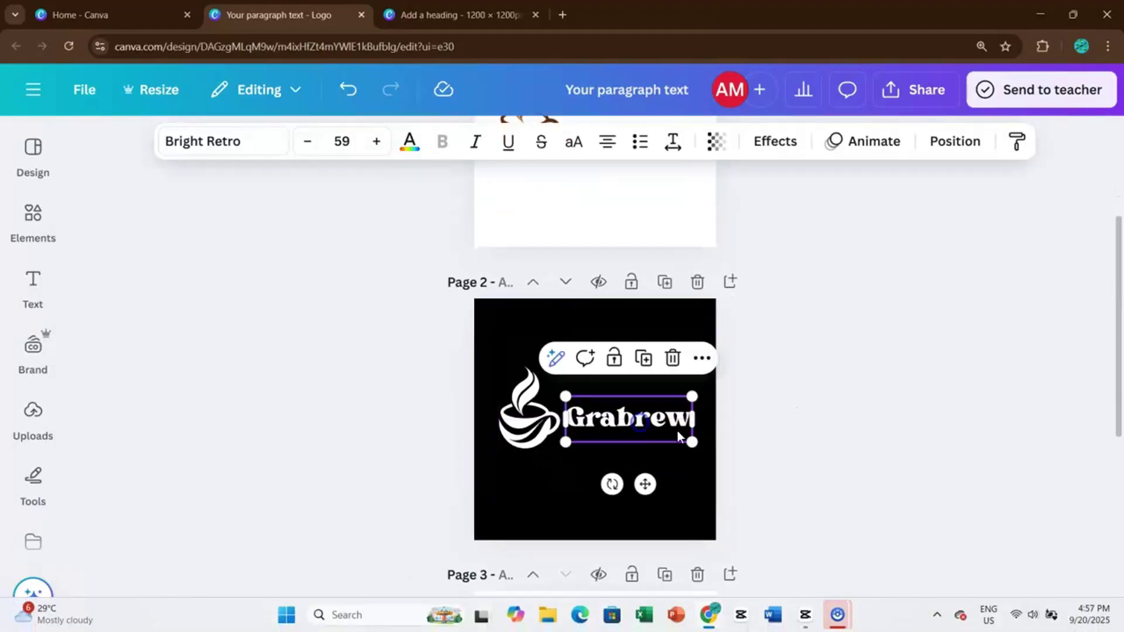
click(760, 459)
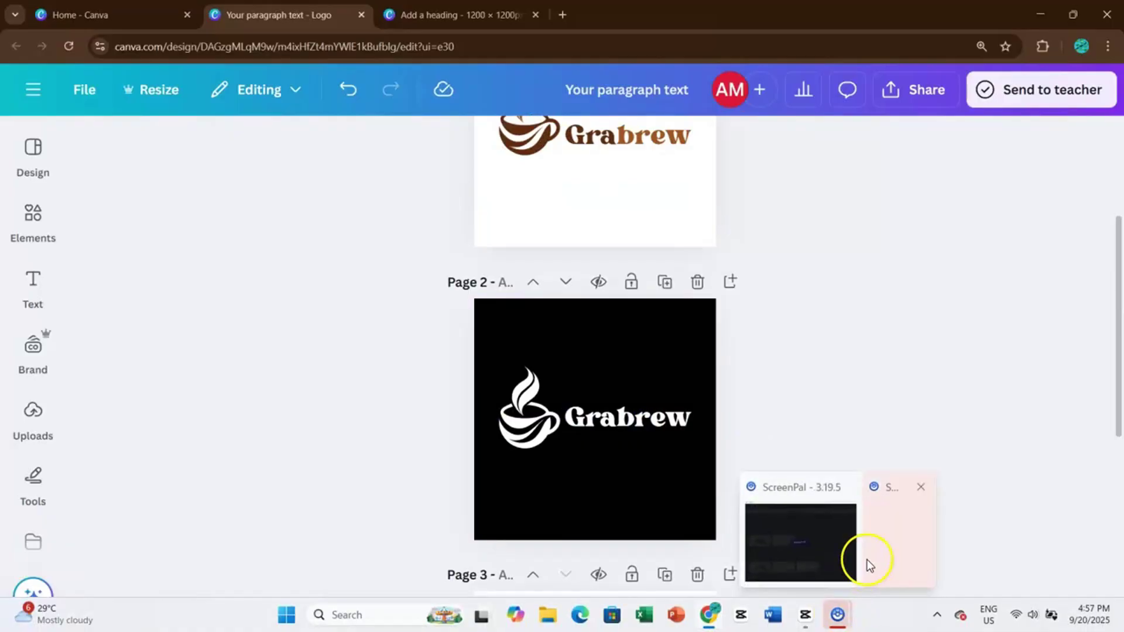
Nudge the page 1 Grabrew wordmark slightly upward.
click(869, 563)
scroll(793, 505, up, 3)
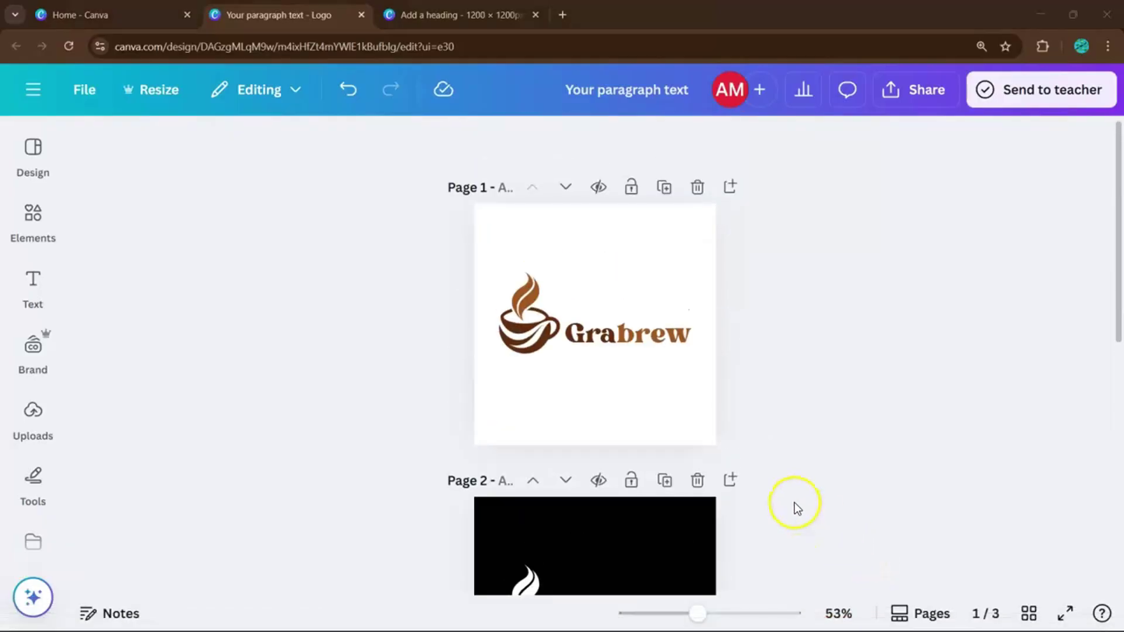
click(621, 332)
drag(621, 332, 619, 318)
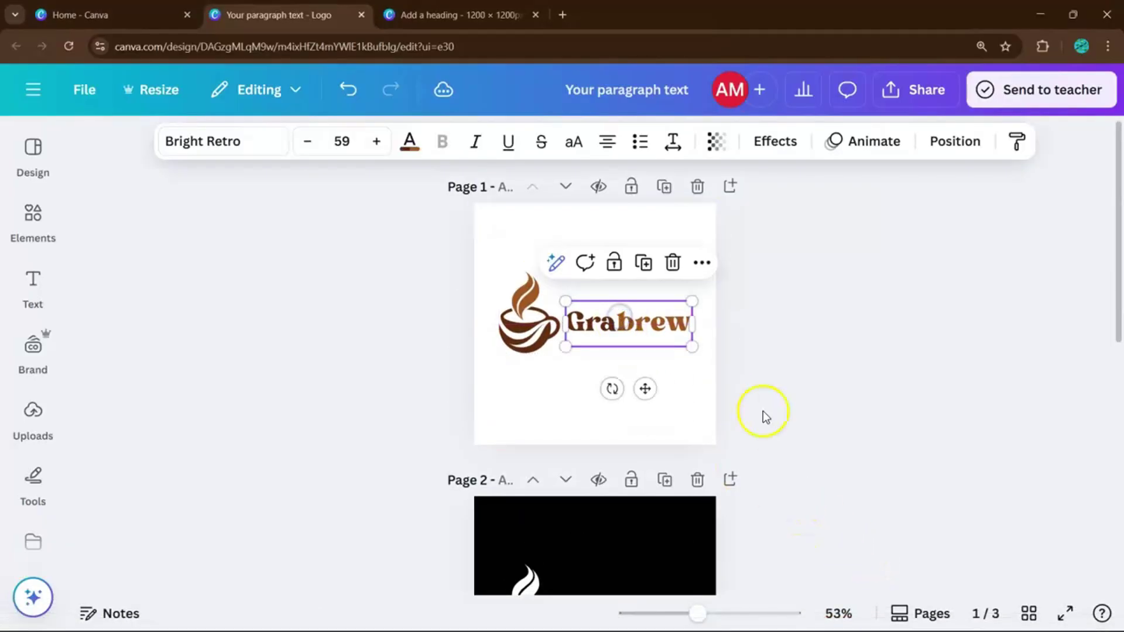
click(763, 412)
scroll(764, 415, down, 7)
Nudge the page 3 Grabrew wordmark slightly upward and review all three pages.
click(627, 499)
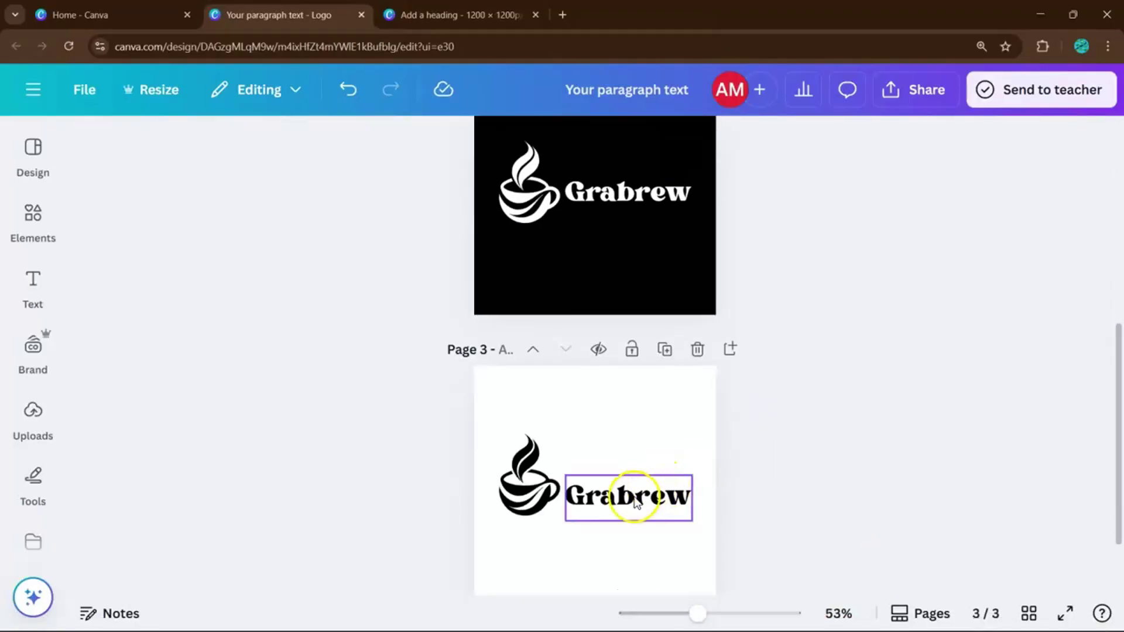
drag(628, 495, 627, 485)
click(841, 304)
scroll(841, 304, up, 6)
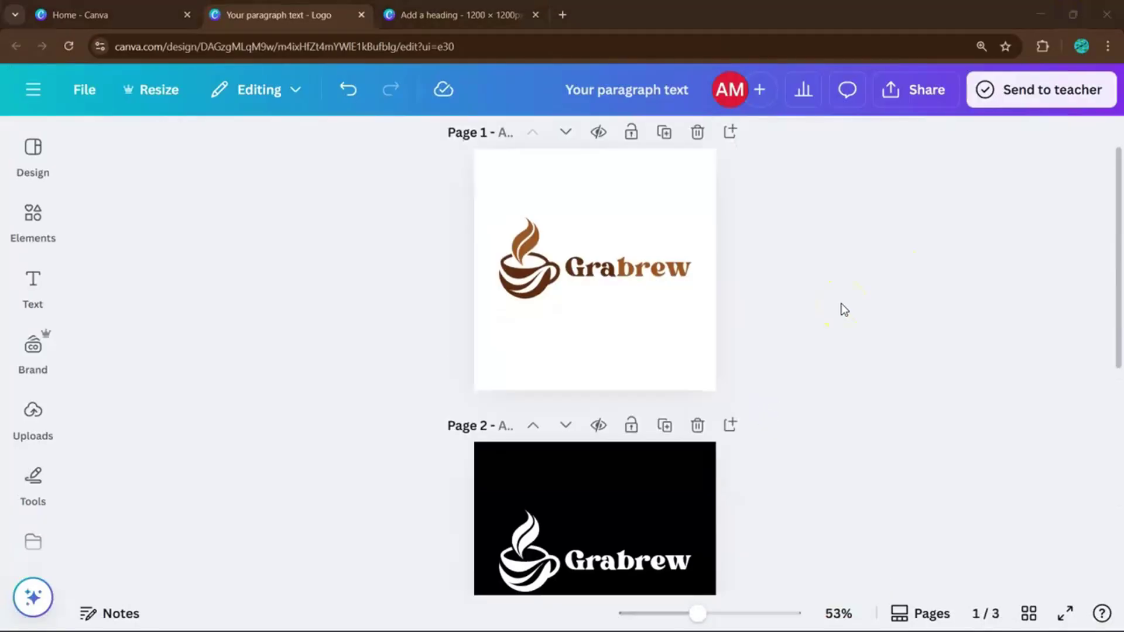
scroll(841, 303, down, 5)
scroll(842, 303, down, 3)
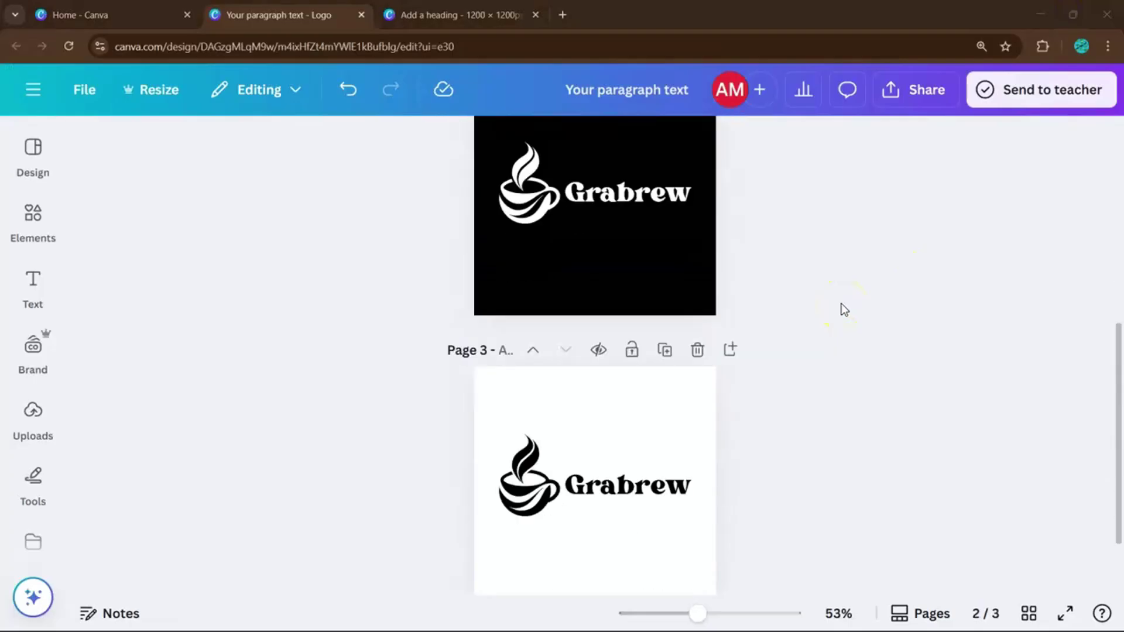
scroll(841, 303, up, 6)
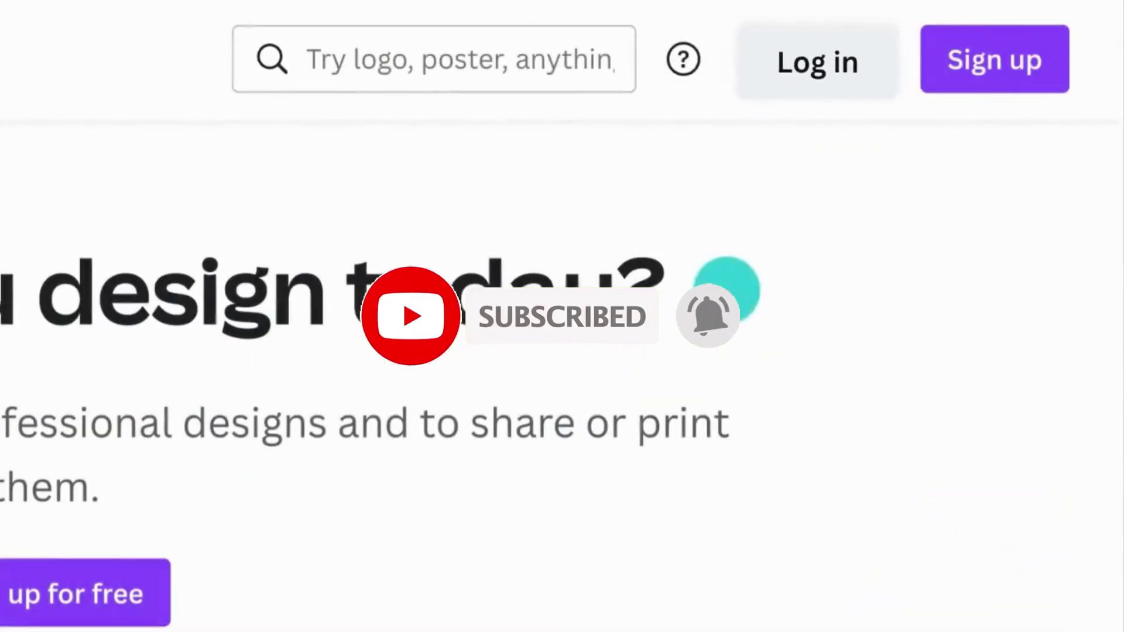
click(821, 62)
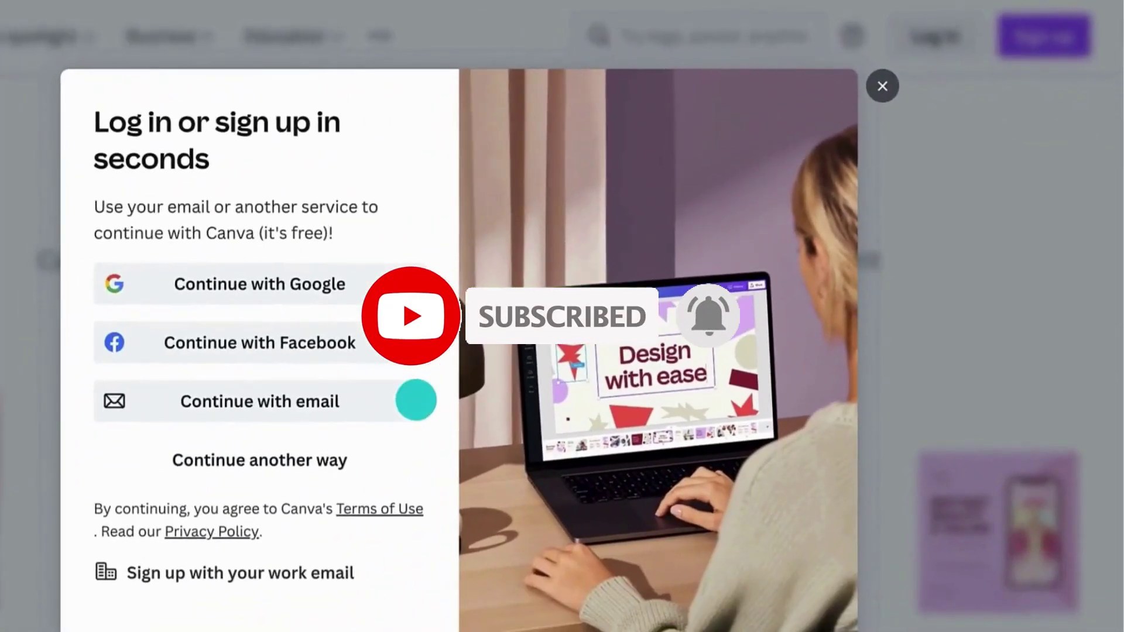
click(416, 400)
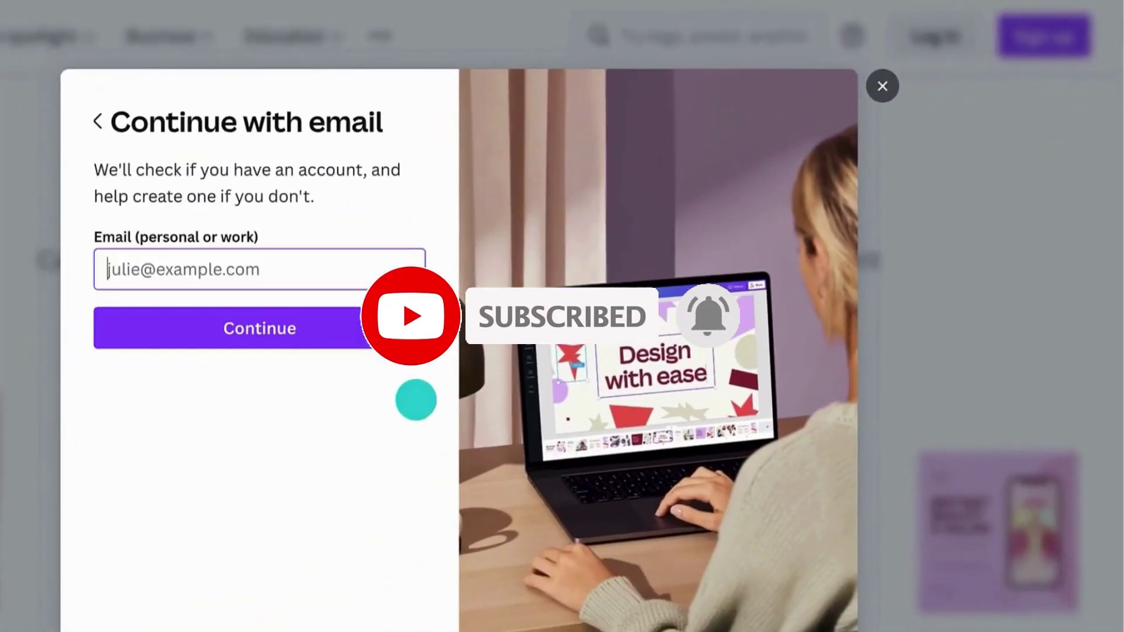
click(146, 256)
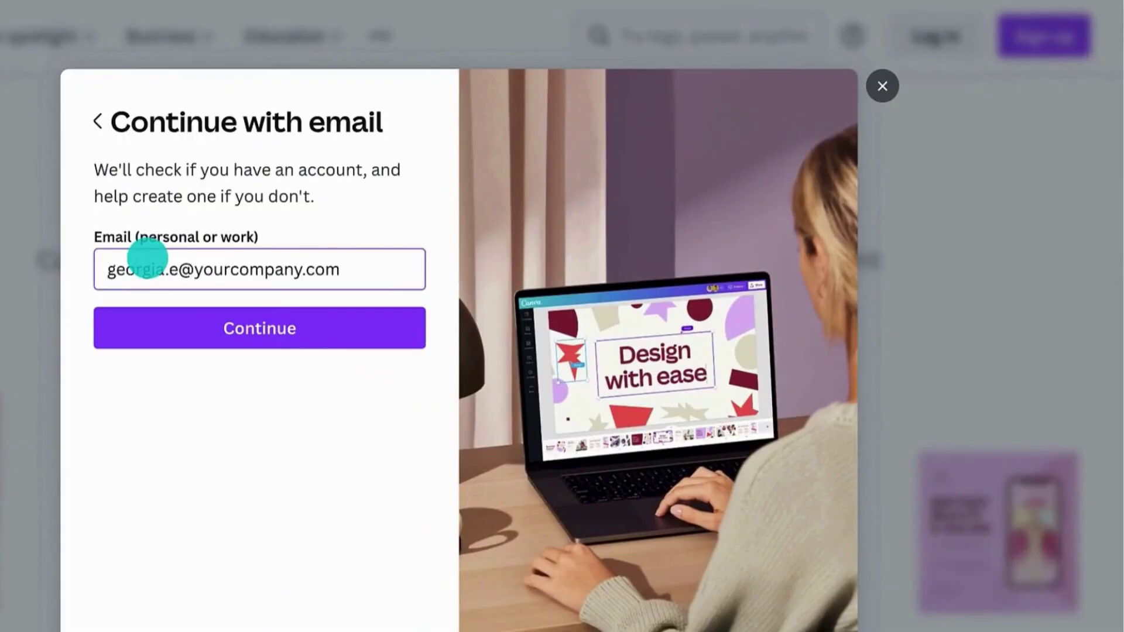
click(161, 310)
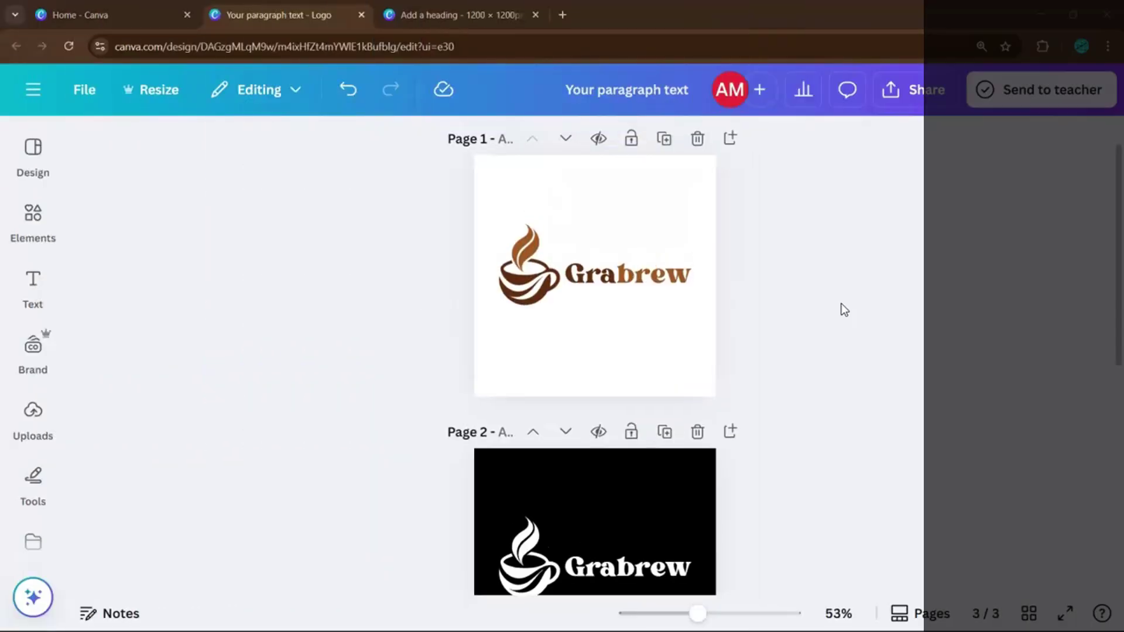
click(783, 308)
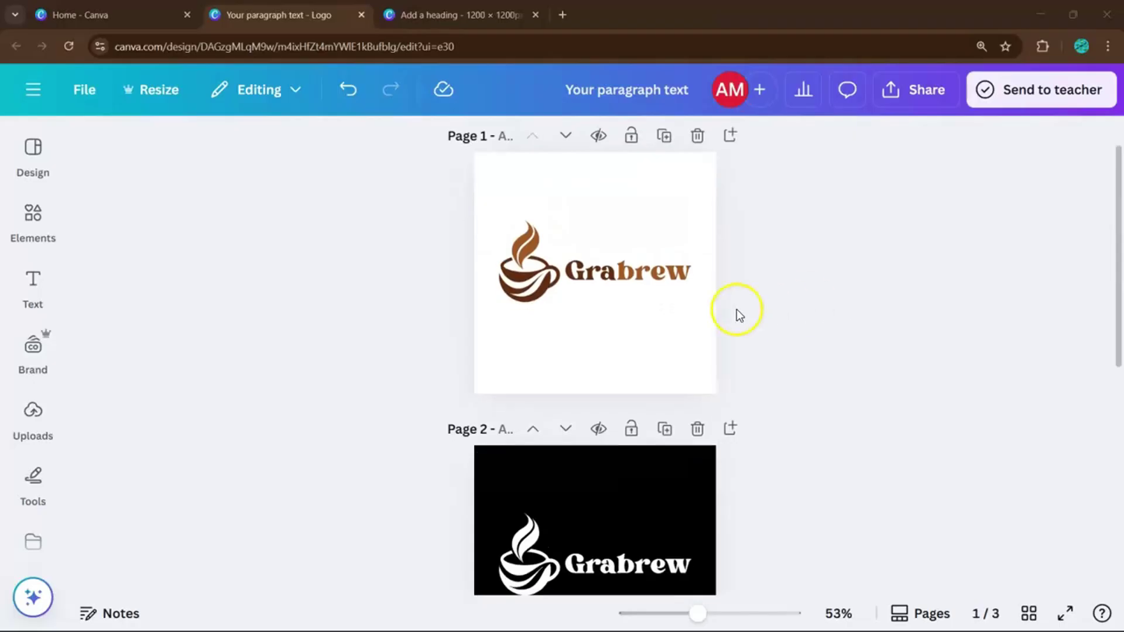
Download pages 1–3 of the Grabrew logo set as SVG with transparent background enabled.
click(913, 104)
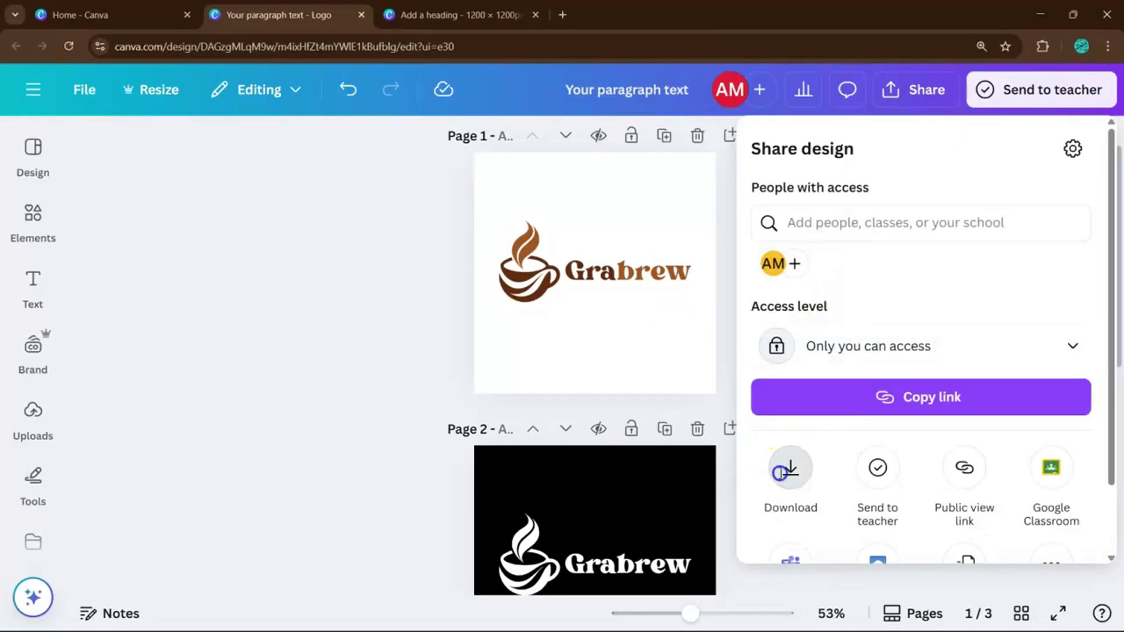
click(785, 468)
click(870, 225)
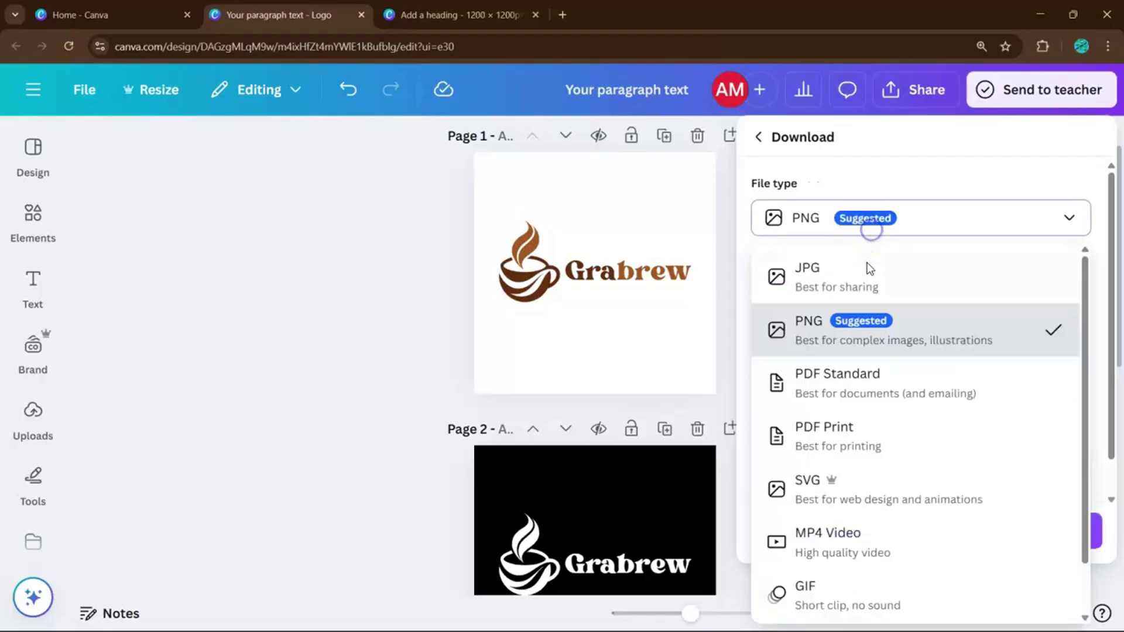
click(850, 511)
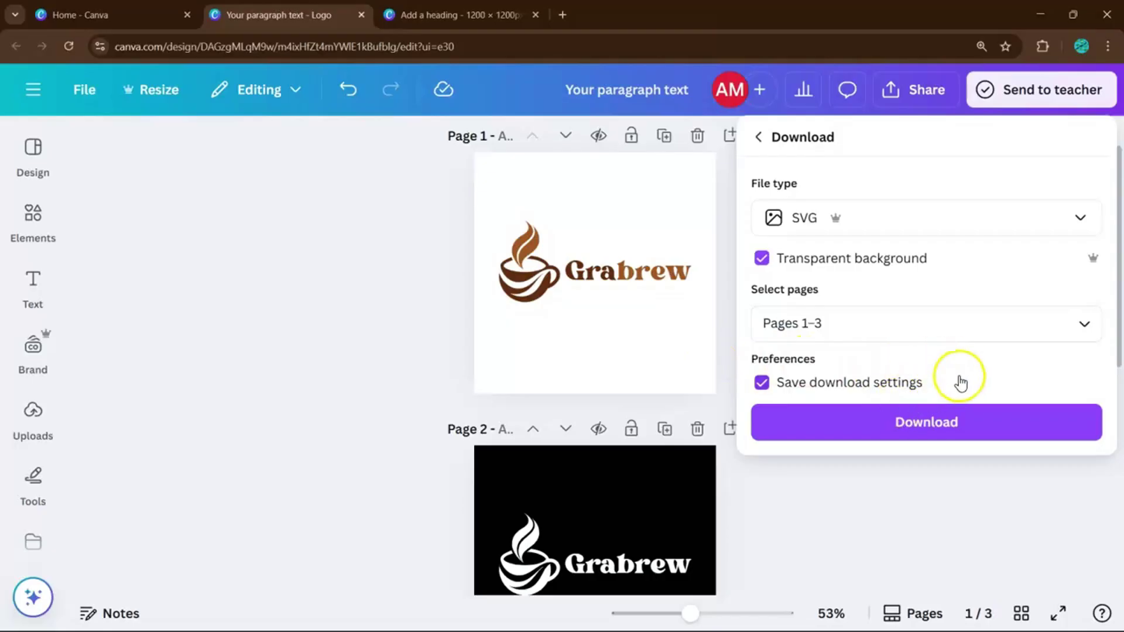
click(932, 420)
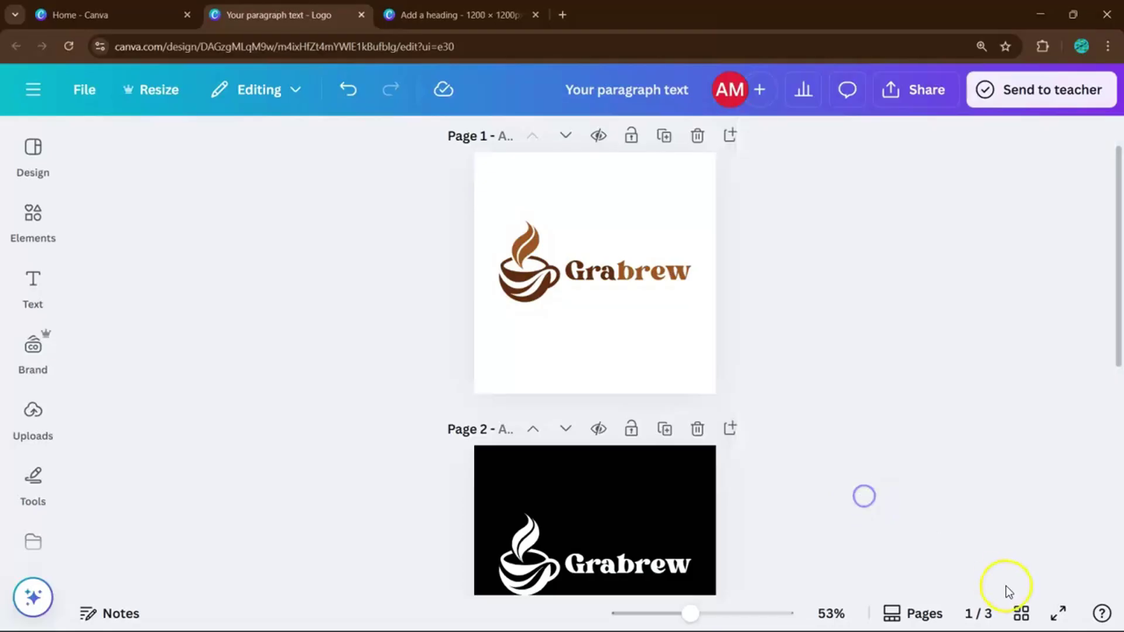
Switch to grid view of the three Grabrew logo pages, briefly checking the brown design tab.
click(1022, 615)
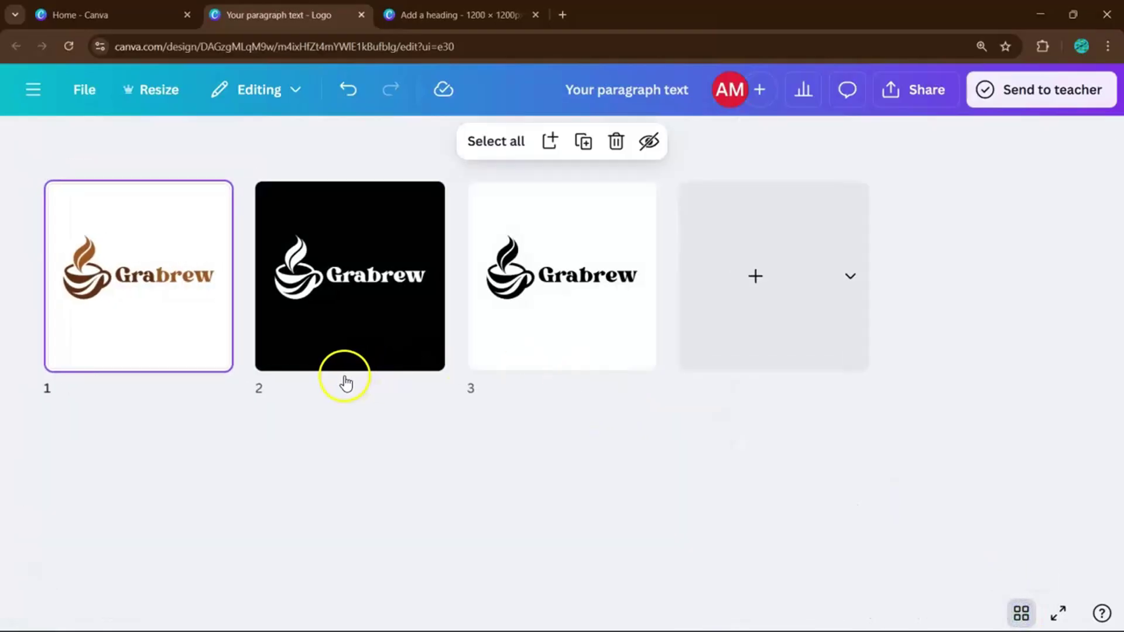
click(404, 15)
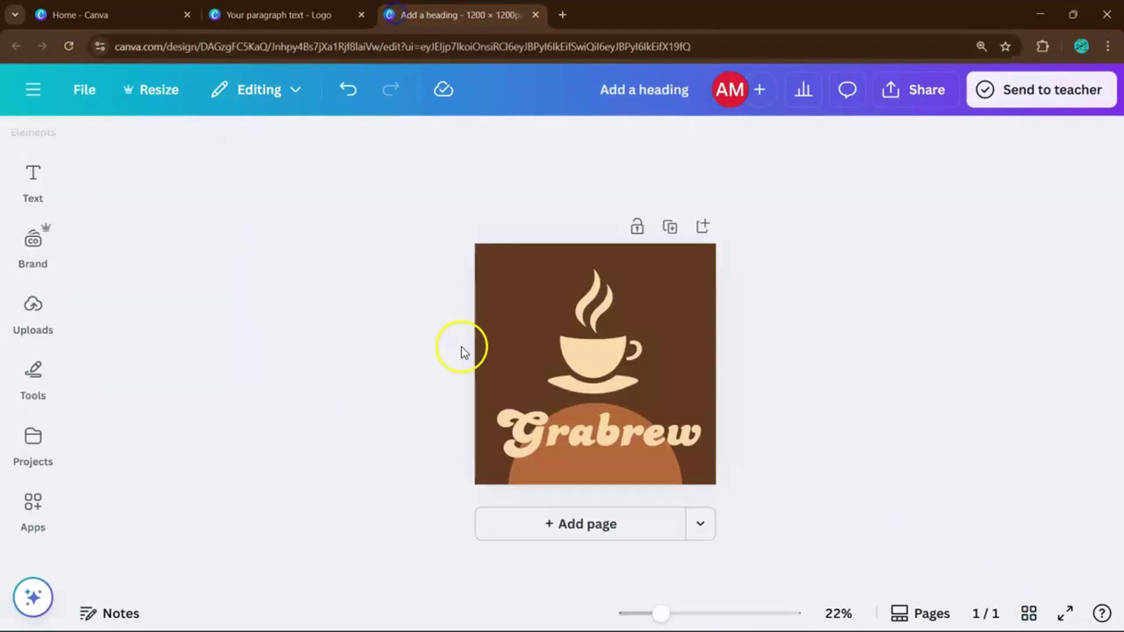
click(243, 14)
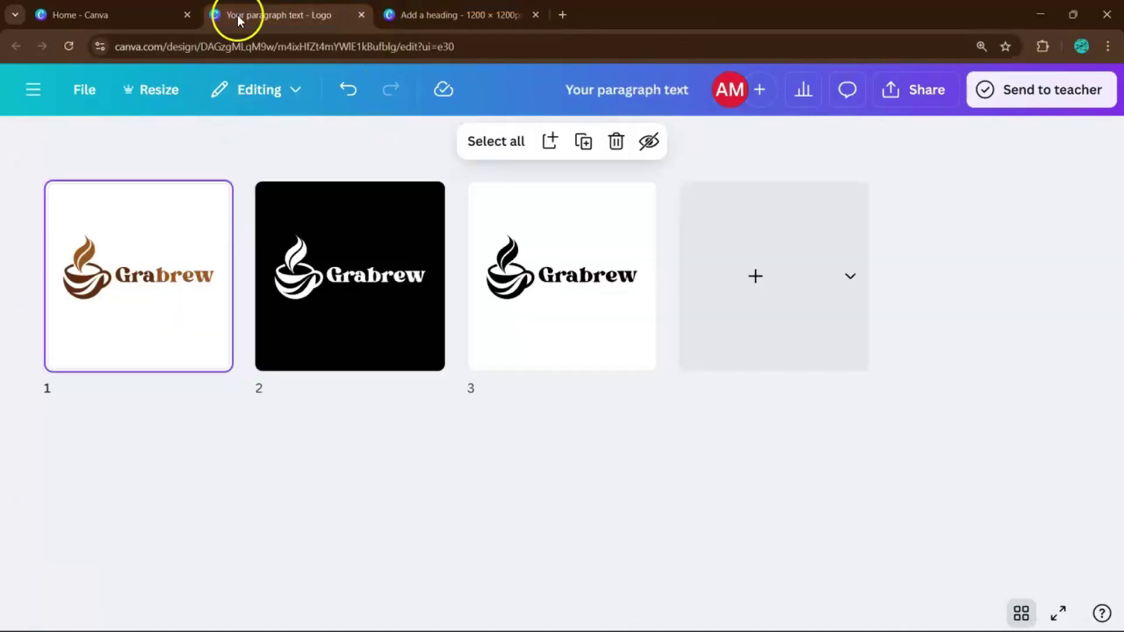